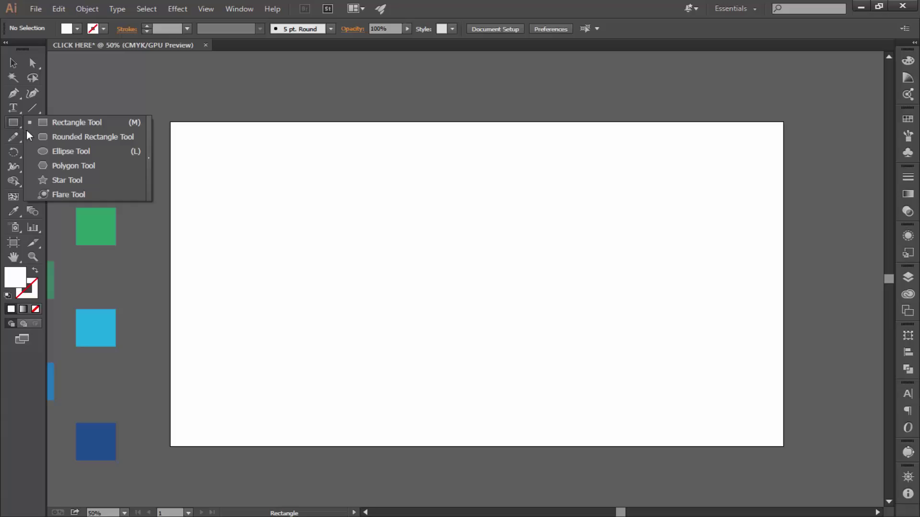
Choose a shape tool from the toolbar flyout beside the blank artboard
click(53, 153)
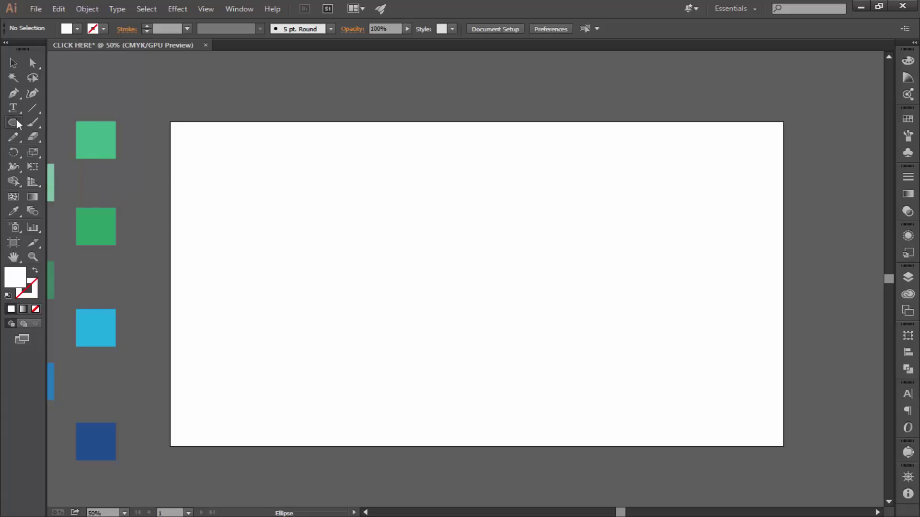
Draw a tall rectangle filled with the mid green swatch, then move and shorten it
drag(18, 124, 41, 124)
mouse_move(345, 155)
mouse_down()
mouse_move(407, 242)
mouse_move(404, 296)
mouse_up()
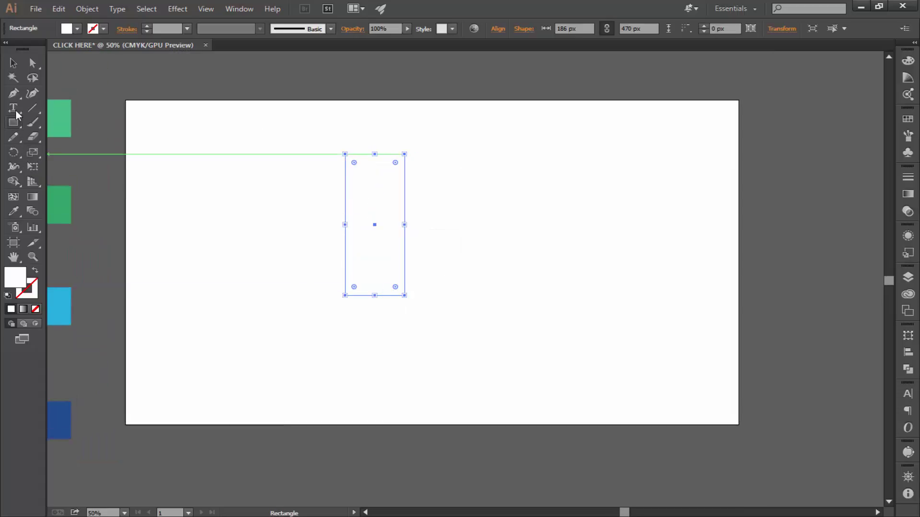
click(14, 210)
drag(137, 210, 316, 228)
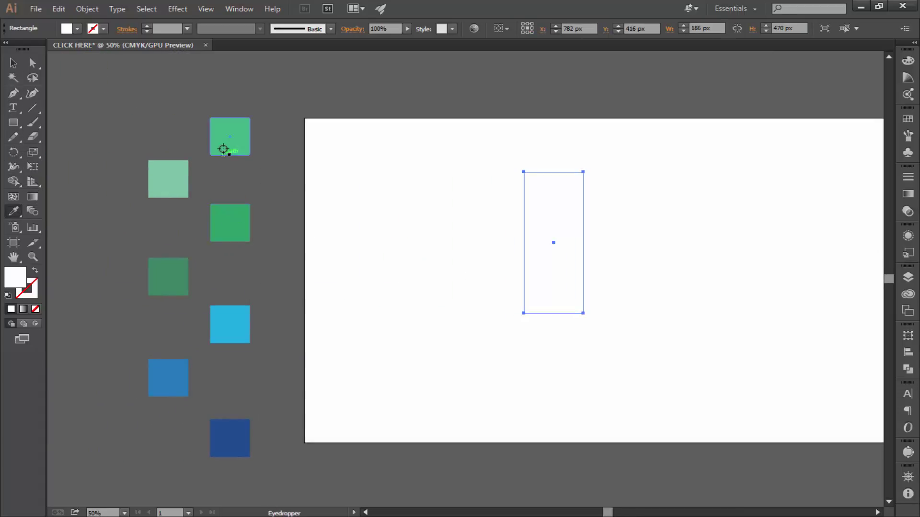
click(223, 149)
key(v)
click(403, 206)
drag(551, 263, 504, 263)
drag(532, 296, 532, 284)
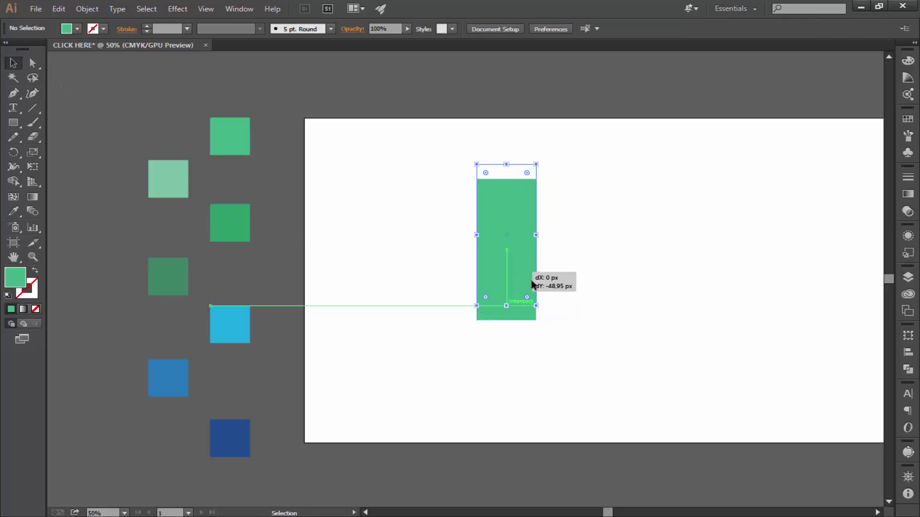
click(220, 242)
Add a smaller rectangle tucked up and centred beneath the tall green body
click(14, 122)
drag(381, 216, 526, 333)
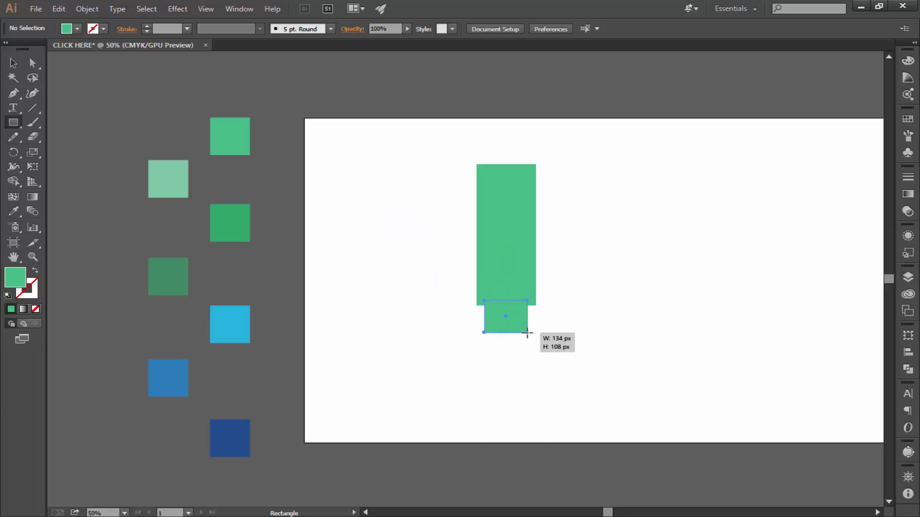
click(14, 63)
drag(489, 331, 489, 332)
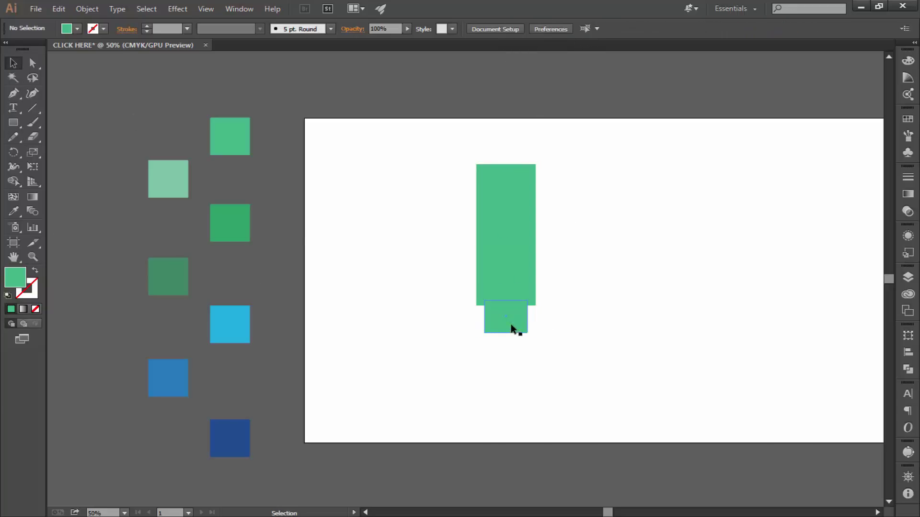
drag(509, 324, 509, 319)
click(512, 359)
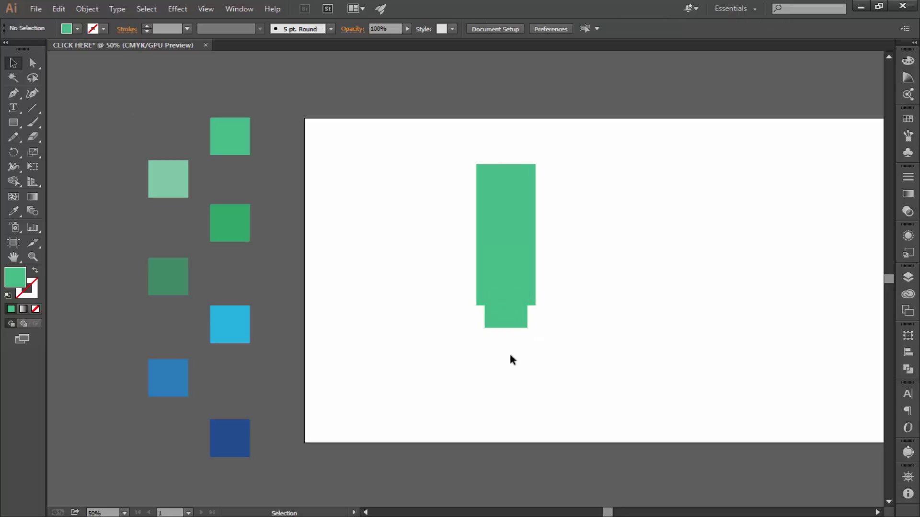
Add the lower body block below the neck and drop the whole body lower
click(492, 261)
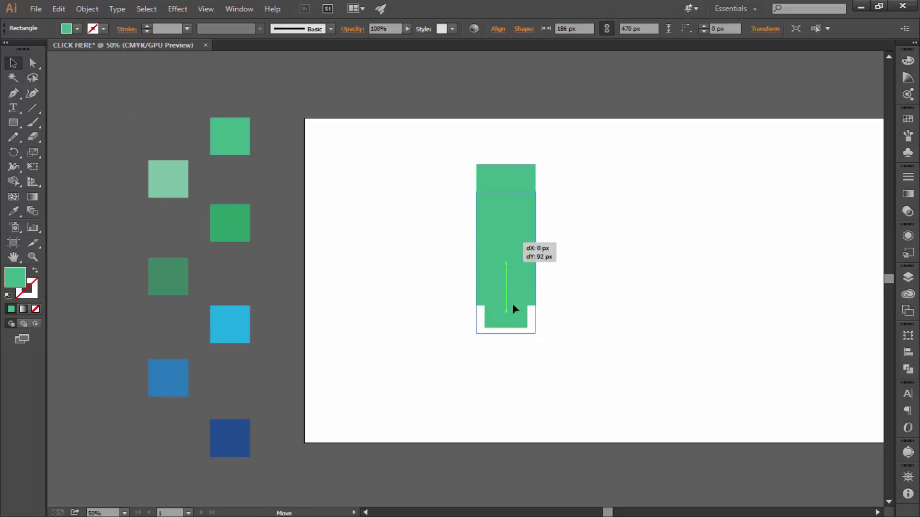
mouse_move(506, 329)
mouse_down()
mouse_move(498, 470)
mouse_move(513, 364)
mouse_up()
click(527, 366)
mouse_move(604, 236)
mouse_down()
mouse_move(476, 316)
mouse_move(486, 378)
mouse_up()
click(592, 280)
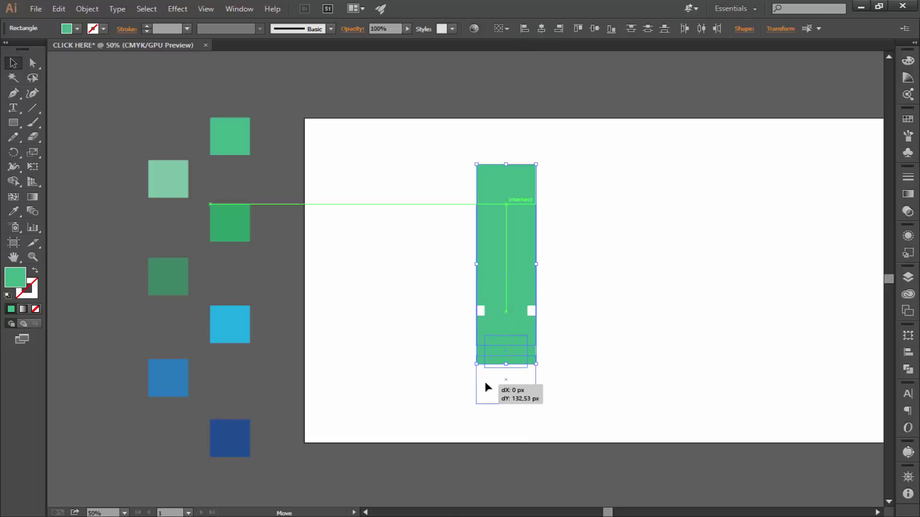
click(183, 299)
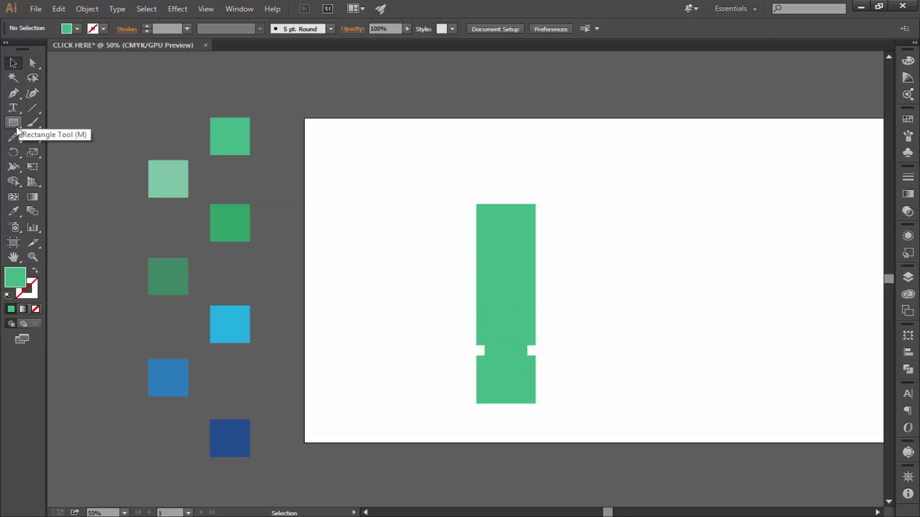
Draw a closed triangular nose cone path on top of the rocket body
click(14, 93)
click(477, 204)
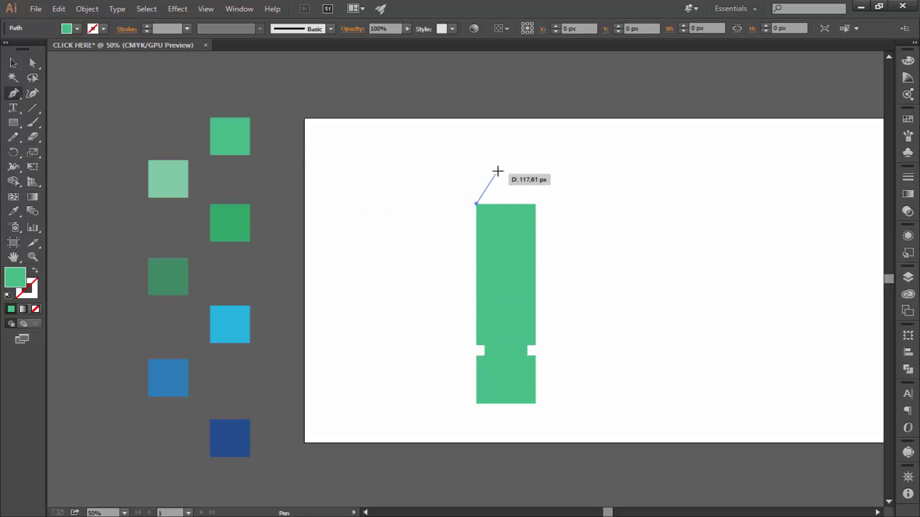
click(505, 142)
click(535, 204)
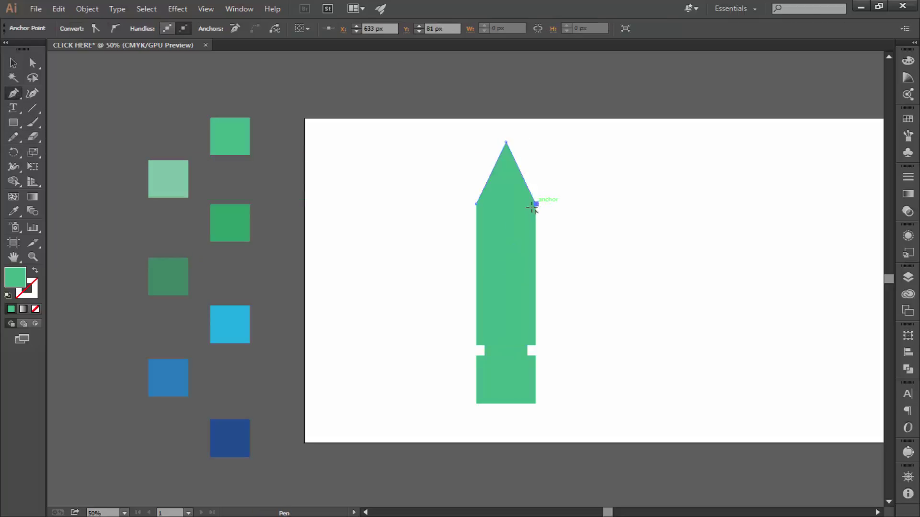
click(477, 204)
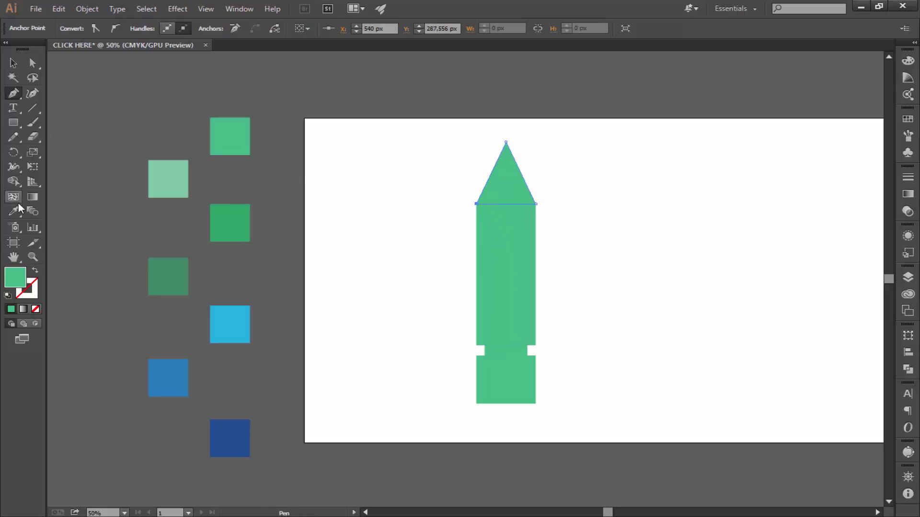
Fill the nose cone light green and Alt-drag a copy to the left
click(185, 187)
key(v)
click(239, 156)
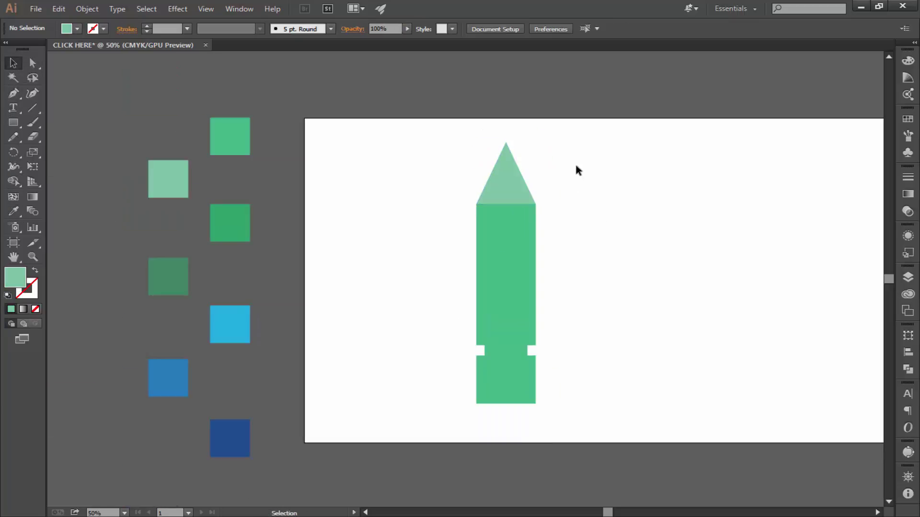
click(514, 193)
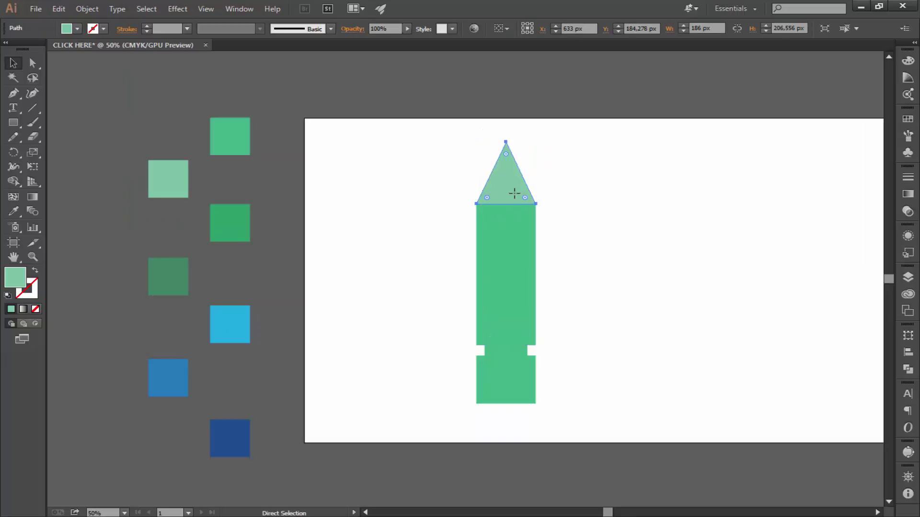
drag(512, 194, 409, 225)
Split the spare triangle with a vertical line using Pathfinder Divide, then ungroup the halves
key(backslash)
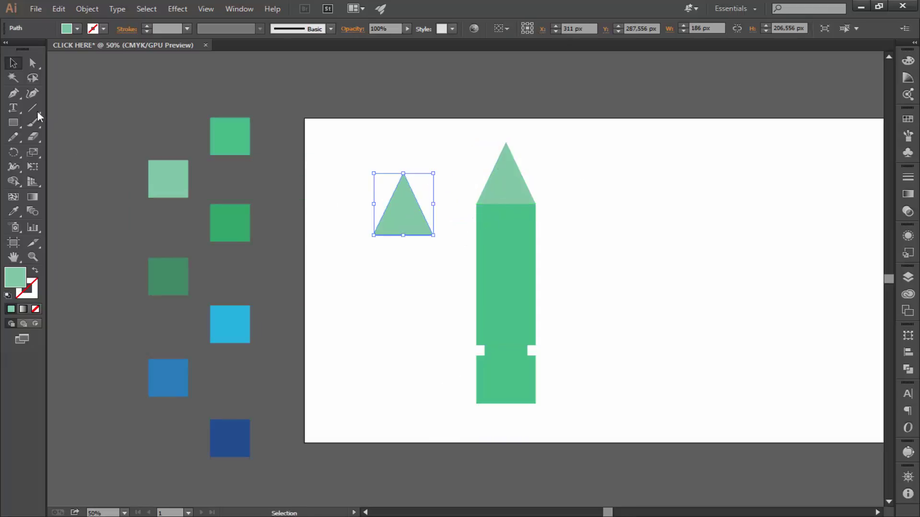
drag(402, 148, 403, 257)
click(13, 63)
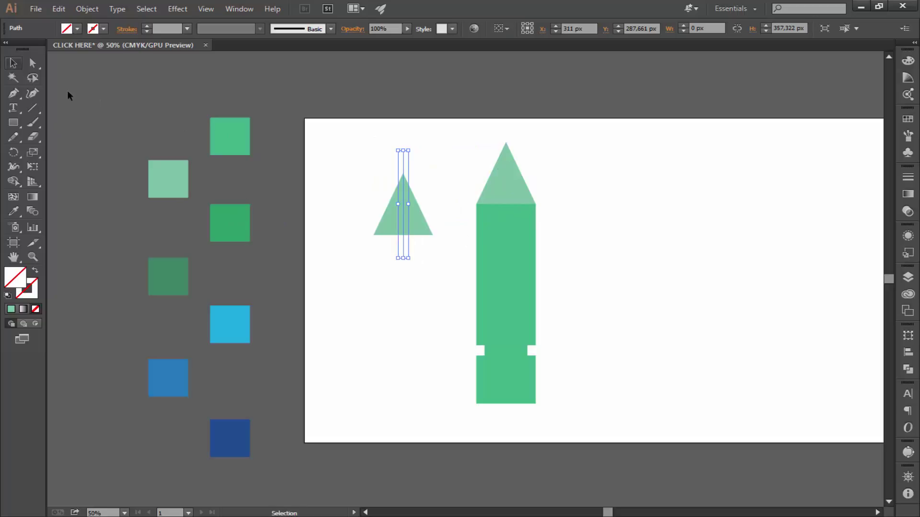
click(437, 159)
mouse_move(436, 155)
mouse_down()
mouse_move(384, 216)
mouse_move(401, 210)
mouse_move(546, 342)
mouse_up()
click(906, 369)
click(760, 382)
right_click(400, 211)
click(417, 271)
click(398, 233)
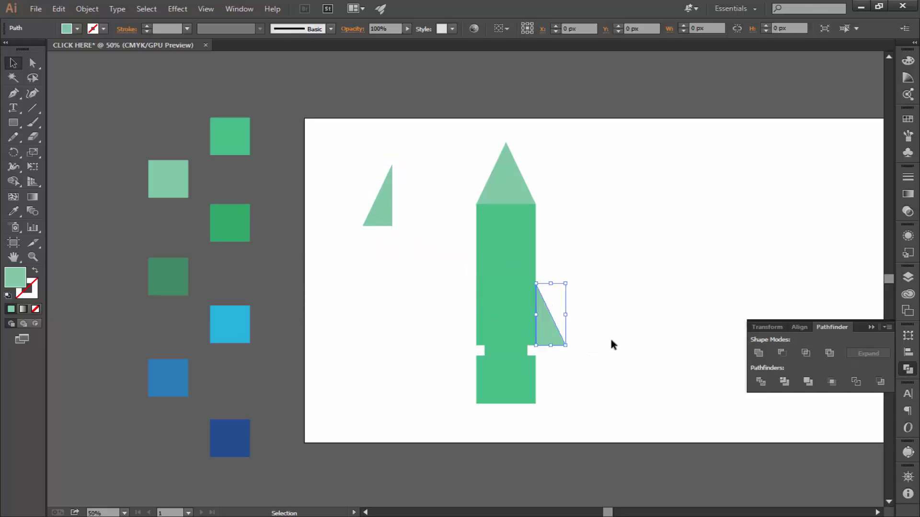
Place the triangle halves against the body's sides as fins, nudging them into line
key(ctrl+1)
click(291, 112)
mouse_move(291, 112)
mouse_down()
mouse_move(456, 345)
mouse_move(447, 342)
mouse_up()
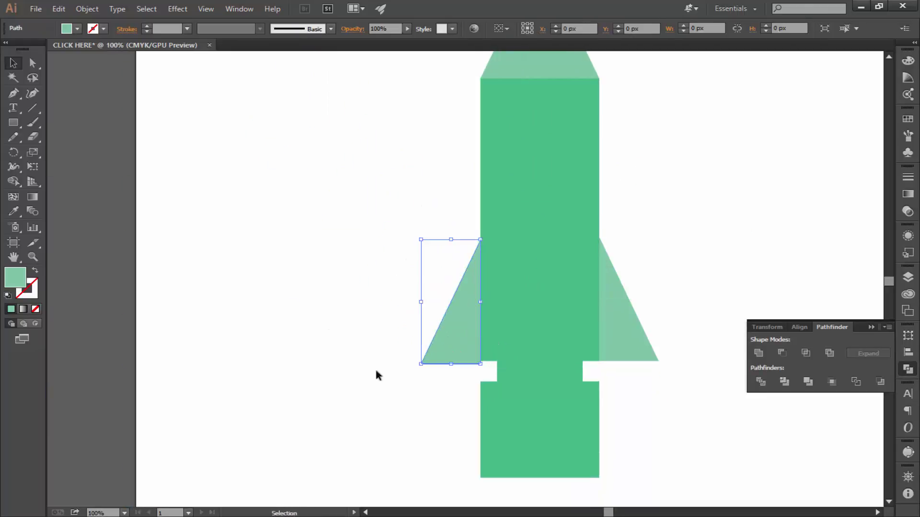
key(ctrl+plus)
key(ctrl+plus)
drag(399, 310, 399, 306)
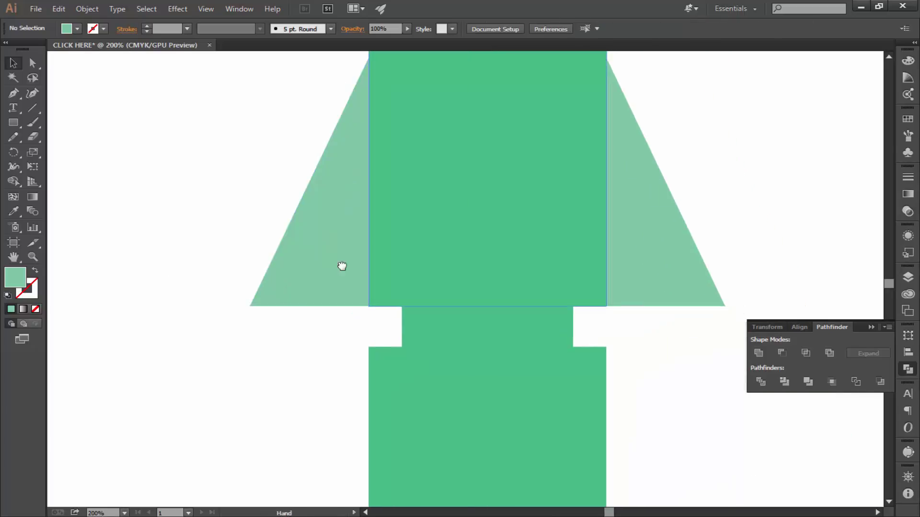
key(ctrl+minus)
key(ctrl+minus)
key(ctrl+minus)
Copy the right fin down beside the rocket's lower body block
scroll(592, 275, down, 1)
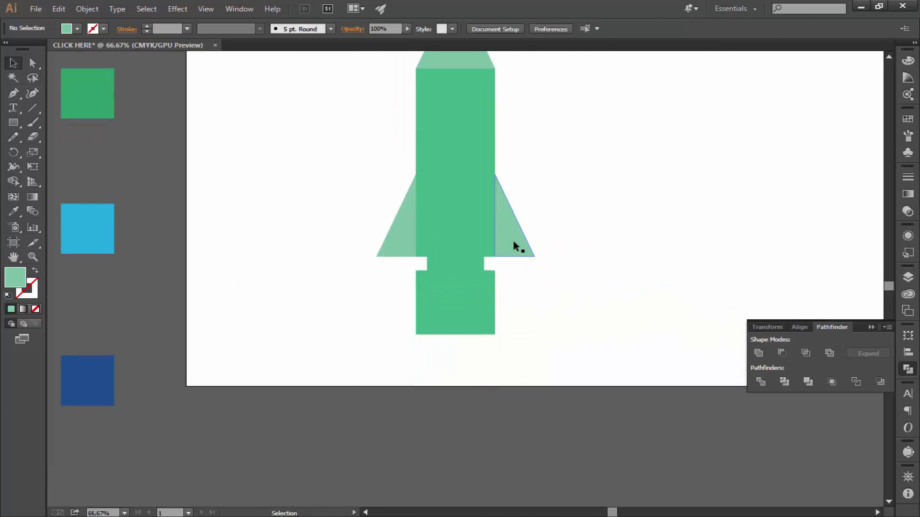
click(513, 241)
shift+click(406, 236)
key(a)
key(v)
mouse_move(534, 256)
mouse_down()
mouse_move(587, 341)
mouse_move(578, 329)
mouse_up()
mouse_move(510, 328)
mouse_down()
mouse_move(540, 332)
mouse_move(535, 312)
mouse_up()
key(ctrl+plus)
key(ctrl+plus)
key(ctrl+plus)
click(494, 271)
click(527, 356)
Enlarge the lower right fin slightly and nudge it flush against the body
drag(485, 284, 487, 288)
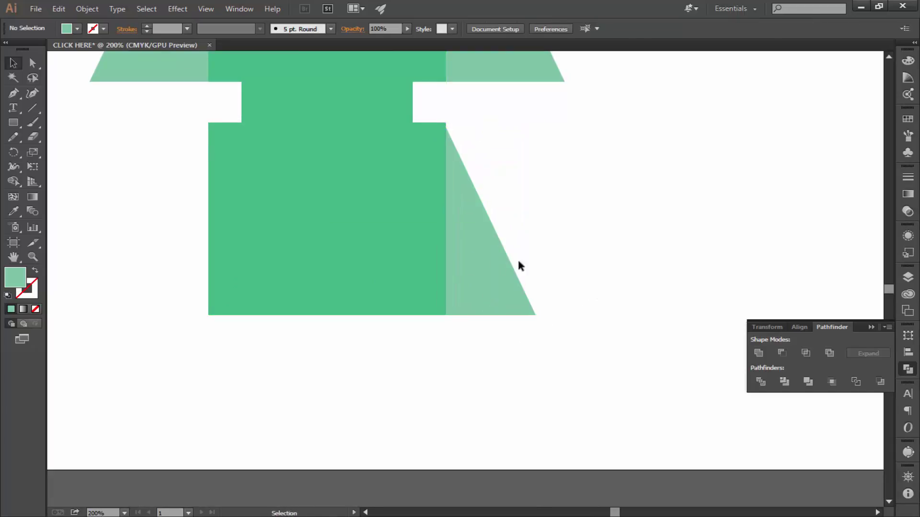
click(464, 162)
drag(537, 312, 540, 318)
key(ctrl+shift+a)
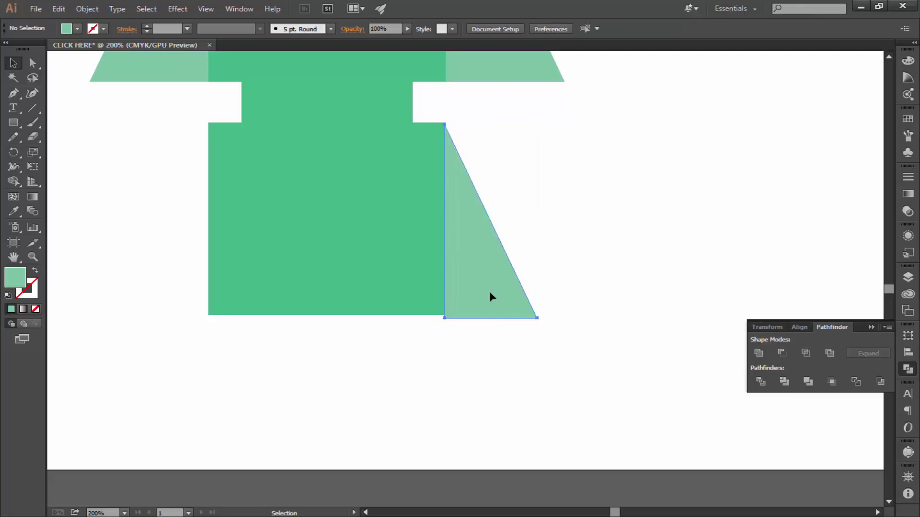
drag(490, 297, 492, 294)
click(569, 304)
click(494, 288)
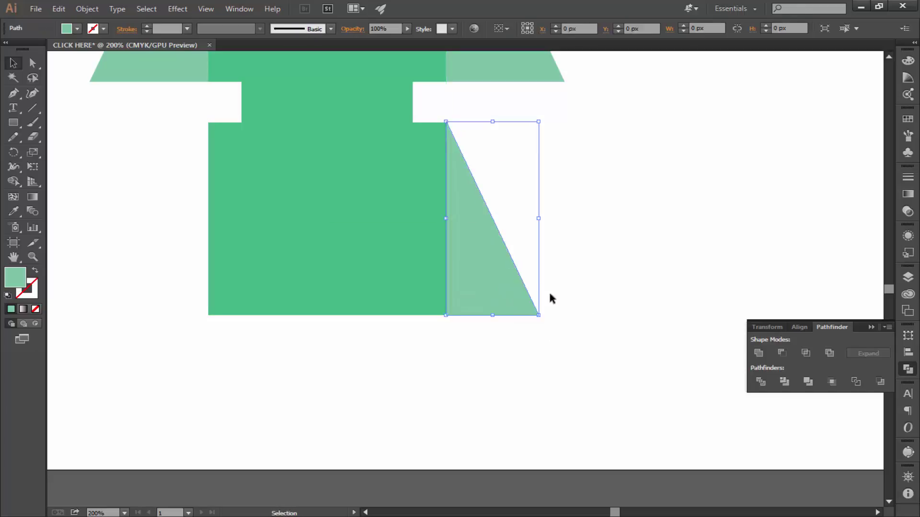
click(551, 298)
key(ctrl+plus)
key(ctrl+minus)
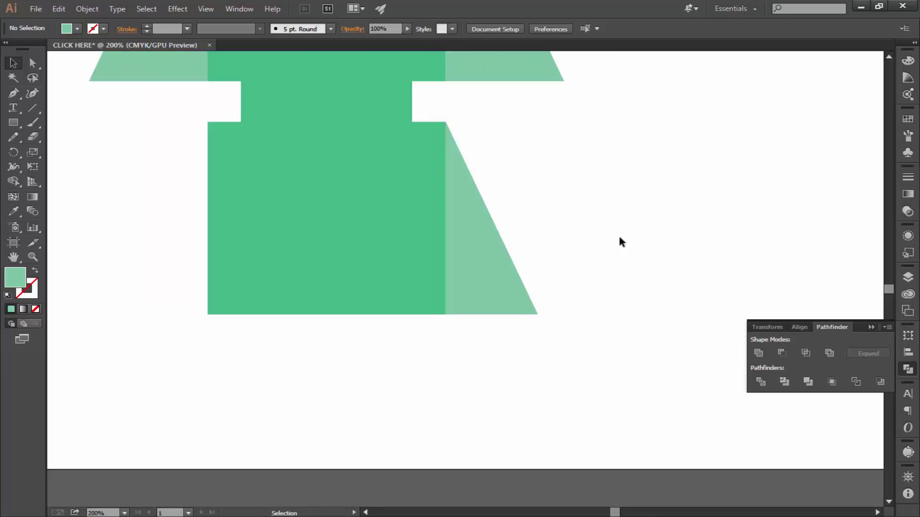
key(a)
click(489, 279)
Copy the lower fin left, reflect it vertically, and place it on the lower left side
drag(510, 290, 404, 281)
right_click(403, 280)
mouse_move(441, 436)
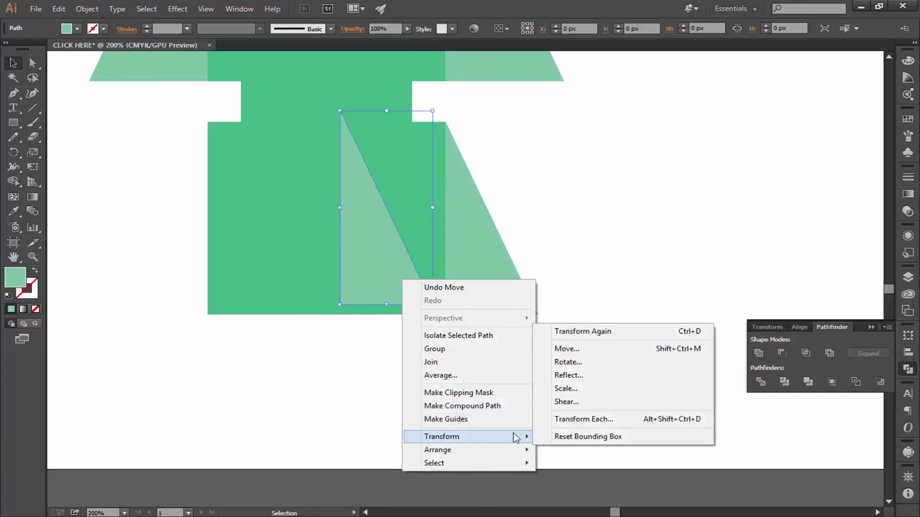
click(541, 375)
key(Return)
click(564, 360)
drag(594, 340, 649, 341)
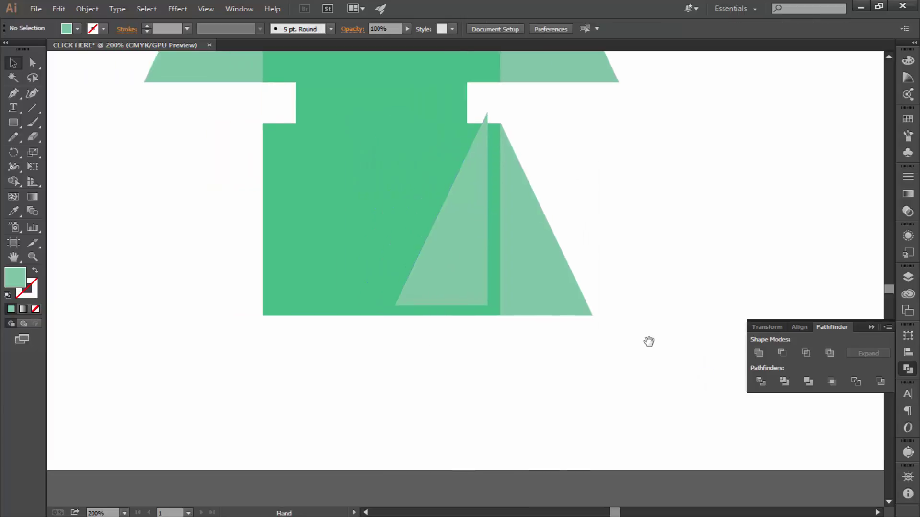
drag(444, 277, 222, 277)
key(ctrl+minus)
key(ctrl+minus)
key(ctrl+minus)
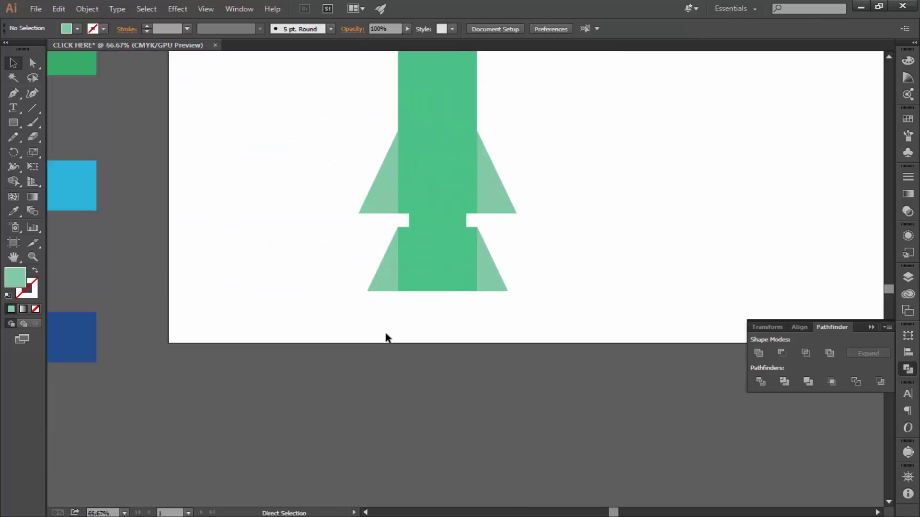
scroll(386, 338, up, 1)
Select the upper left fin together with both lower fin triangles
key(a)
click(369, 242)
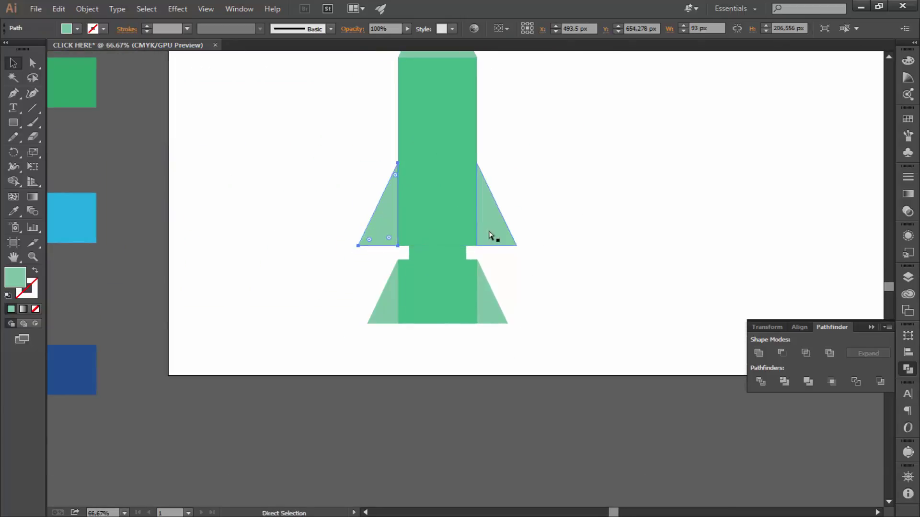
key(v)
shift+click(386, 311)
shift+click(495, 312)
Try the darker, pale and top green swatches on the selected triangles
key(ctrl+minus)
key(ctrl+minus)
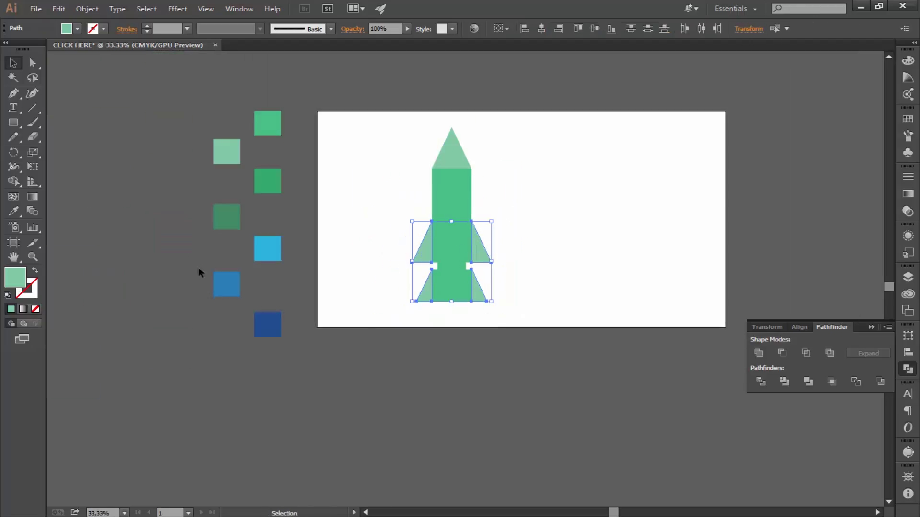
click(15, 211)
click(261, 192)
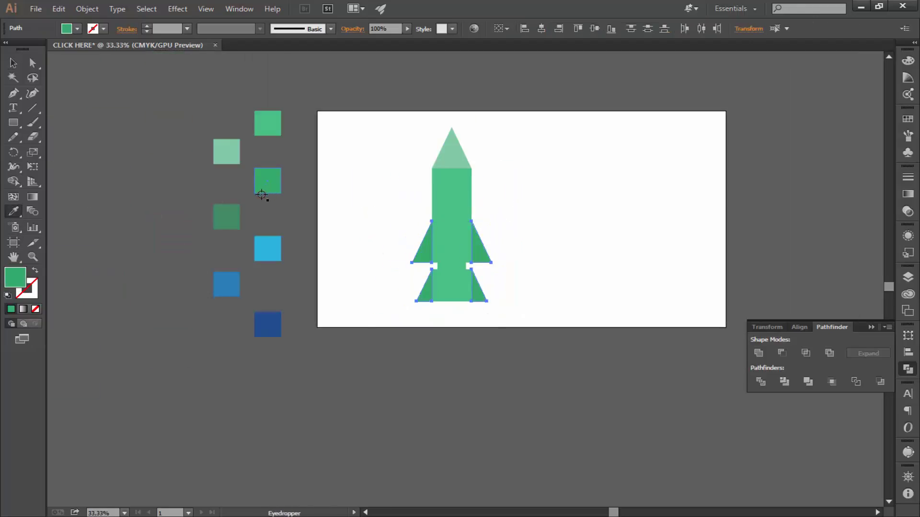
click(233, 215)
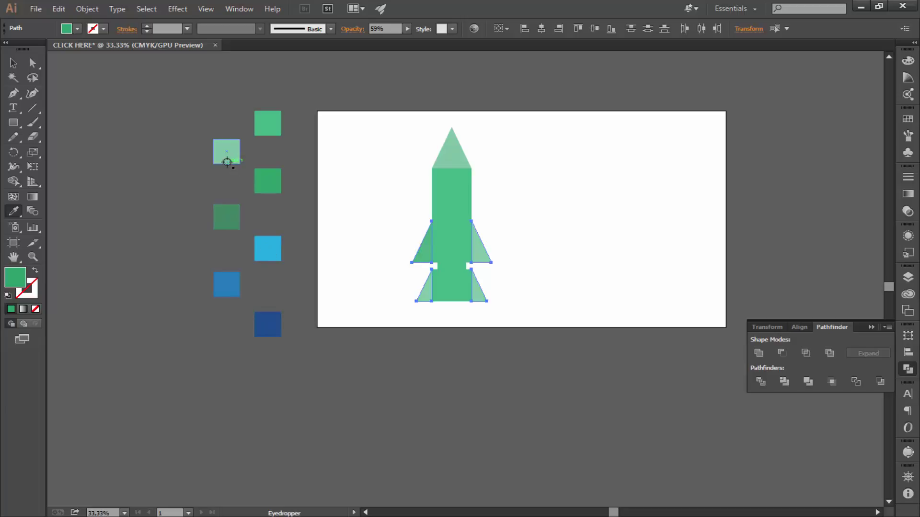
click(268, 124)
click(13, 62)
click(500, 304)
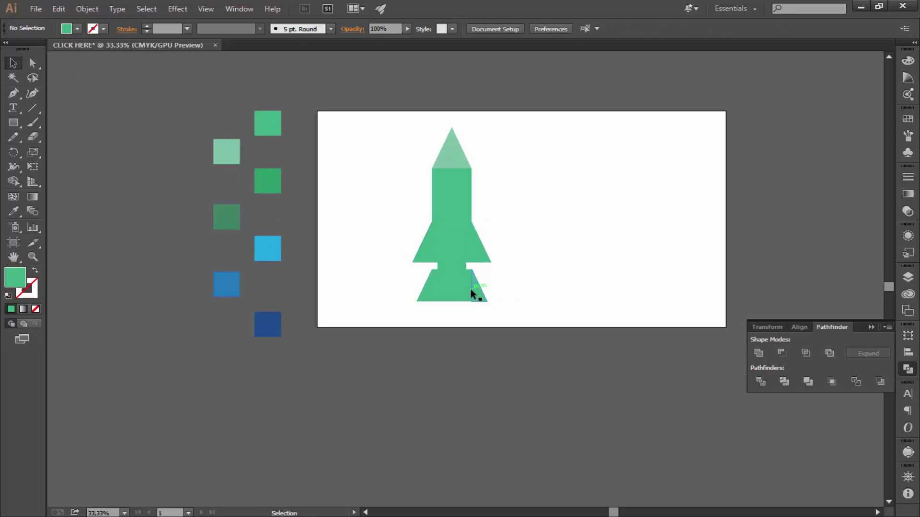
Select the four side fin triangles and group them
key(ctrl+=)
click(500, 235)
shift+click(366, 235)
shift+click(381, 307)
shift+click(501, 318)
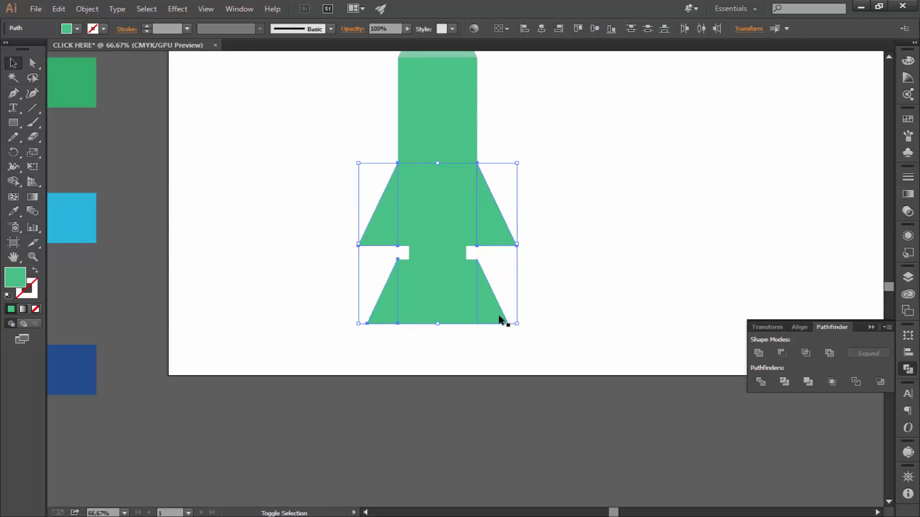
right_click(499, 320)
click(509, 368)
Sample greens onto the fin group, finishing with the dark green
drag(184, 251, 502, 346)
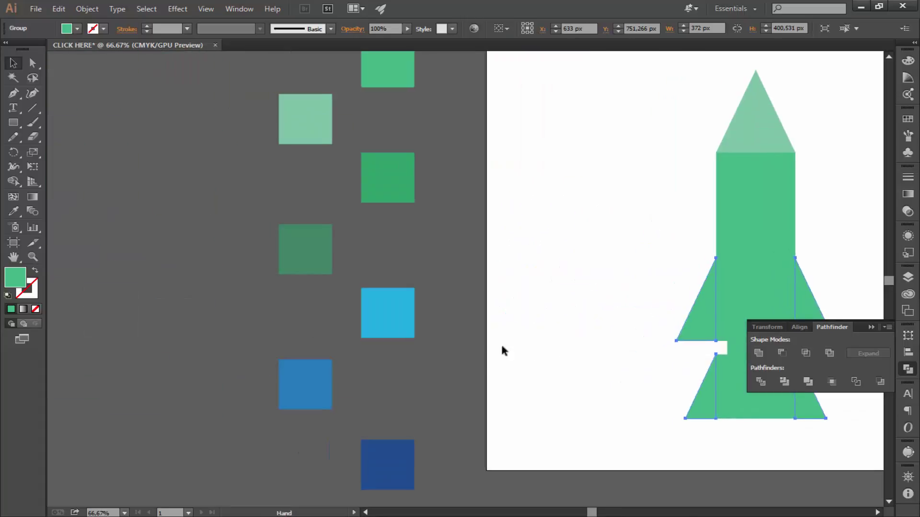
click(13, 211)
drag(384, 188, 286, 245)
click(286, 245)
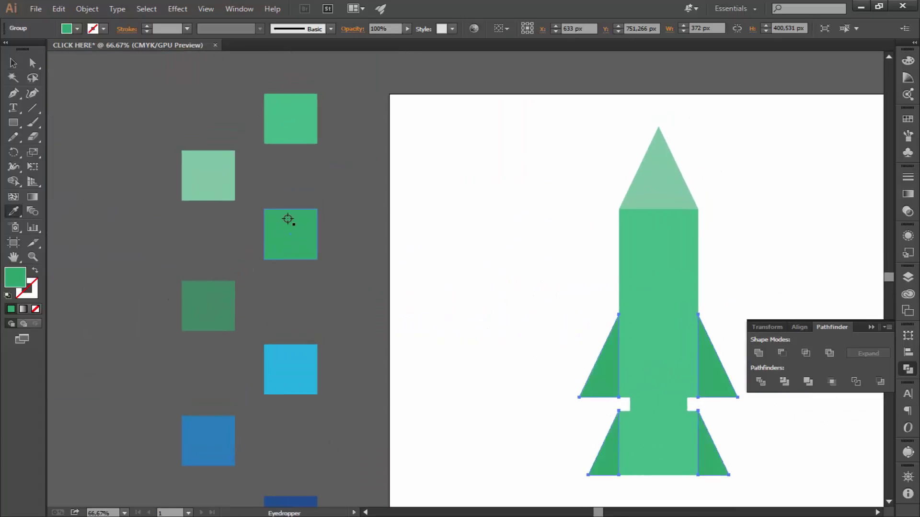
click(283, 137)
click(201, 171)
click(202, 291)
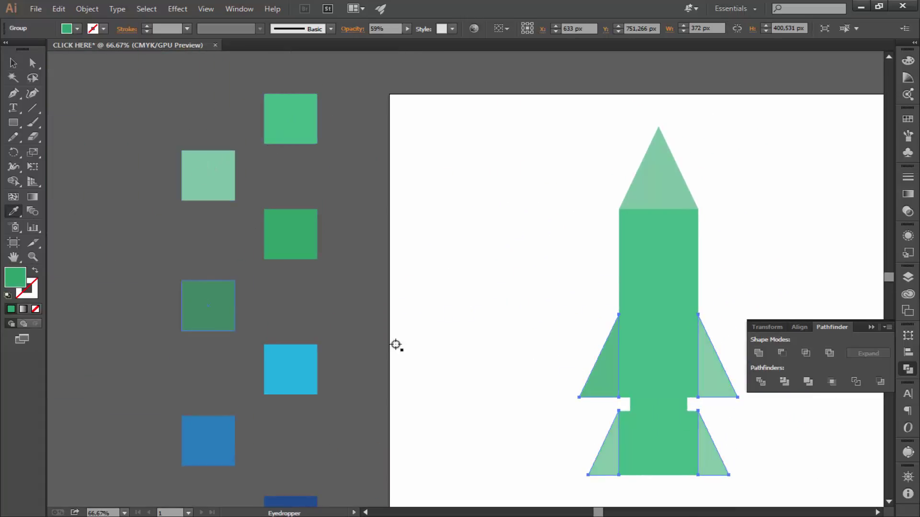
Select the fin group and ungroup the recoloured triangles
key(v)
click(502, 305)
drag(501, 304, 356, 195)
click(558, 322)
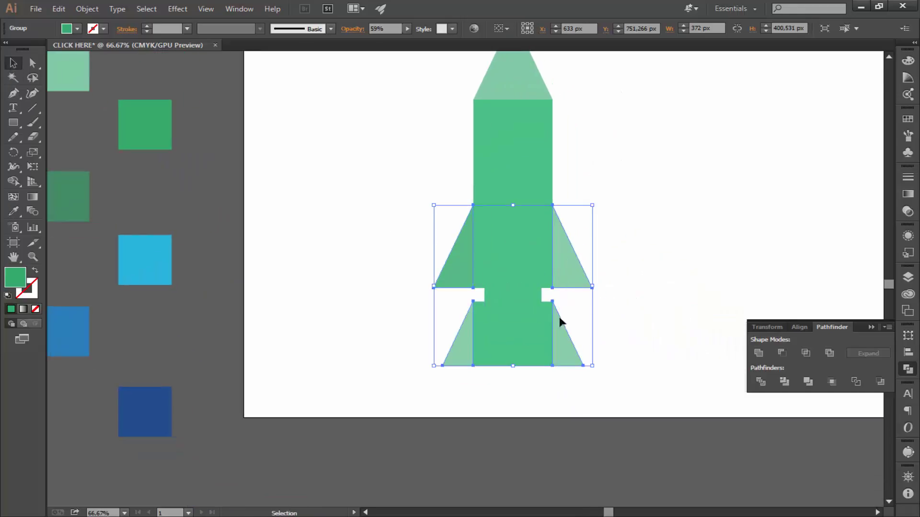
right_click(562, 284)
click(590, 352)
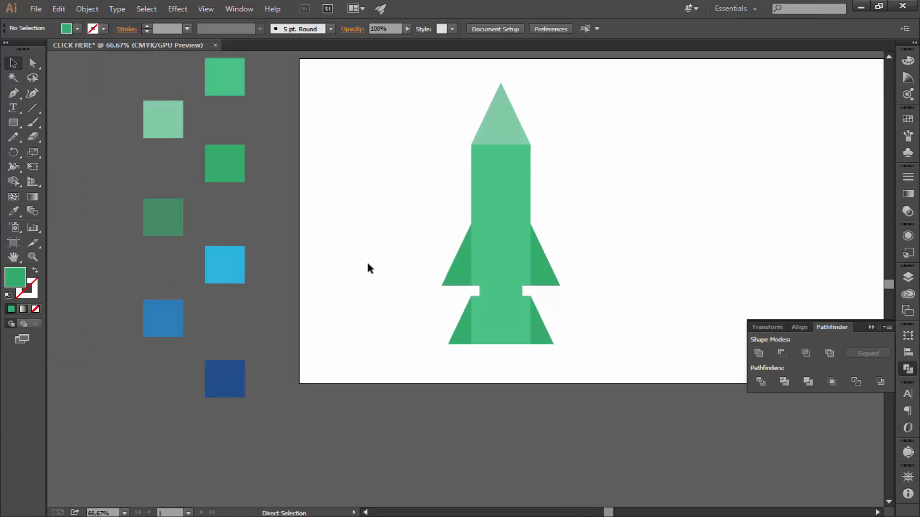
Draw a thin tall rectangle strip along the rocket body's left edge
drag(441, 297, 388, 304)
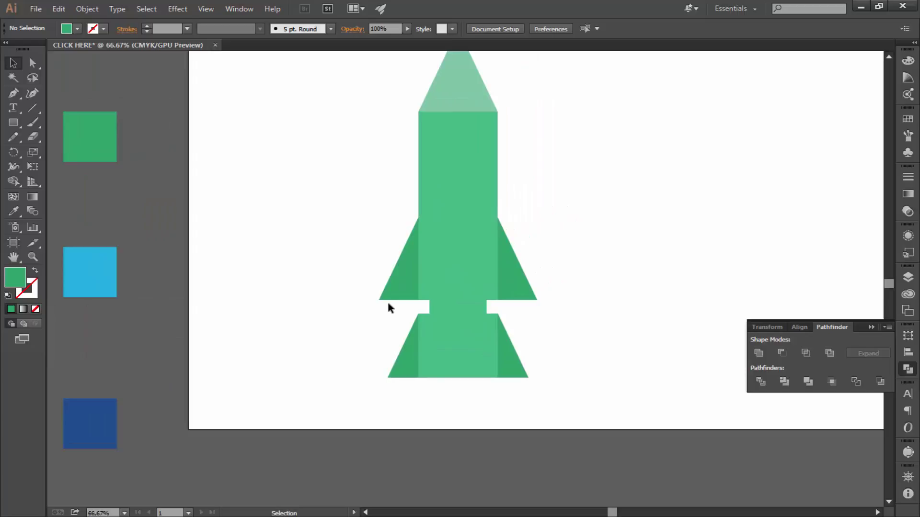
scroll(352, 297, left, 5)
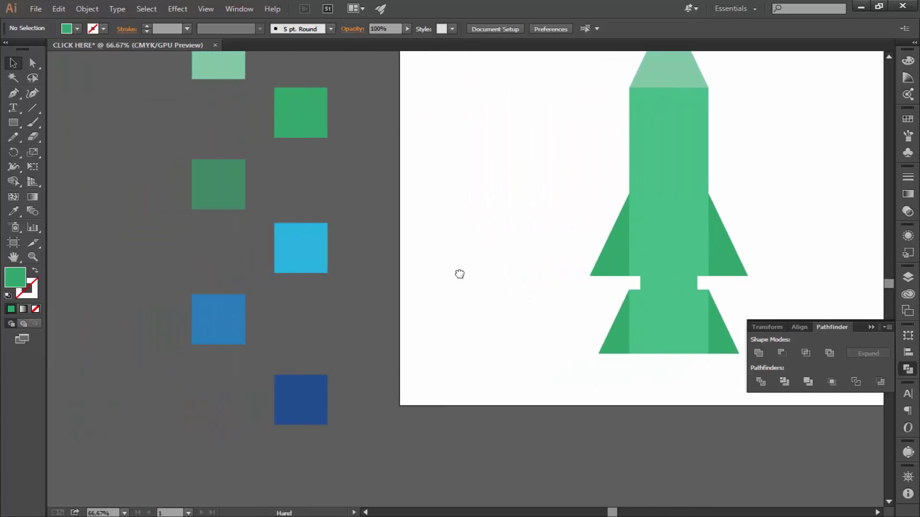
click(14, 122)
key(ctrl+plus)
key(ctrl+plus)
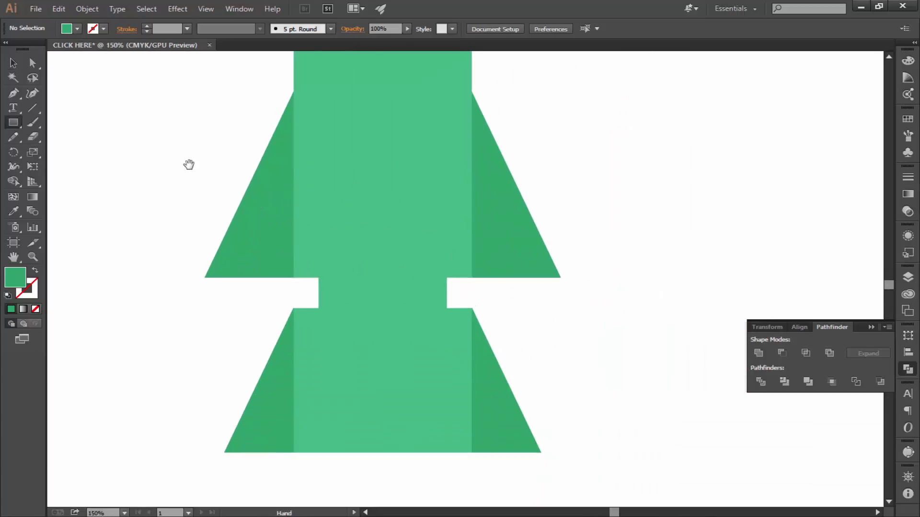
scroll(288, 153, left, 3)
drag(424, 118, 396, 465)
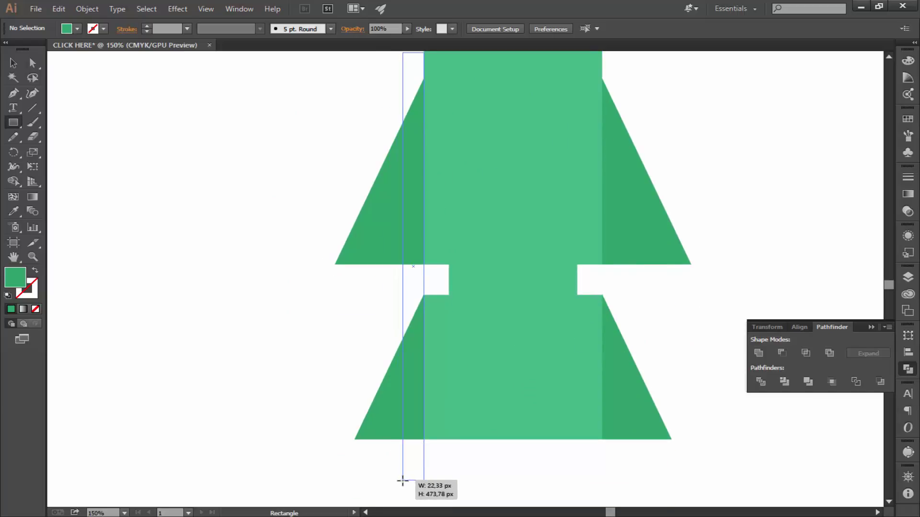
drag(396, 465, 402, 481)
Fill the strip a darker green and select it with both left fins
double_click(9, 282)
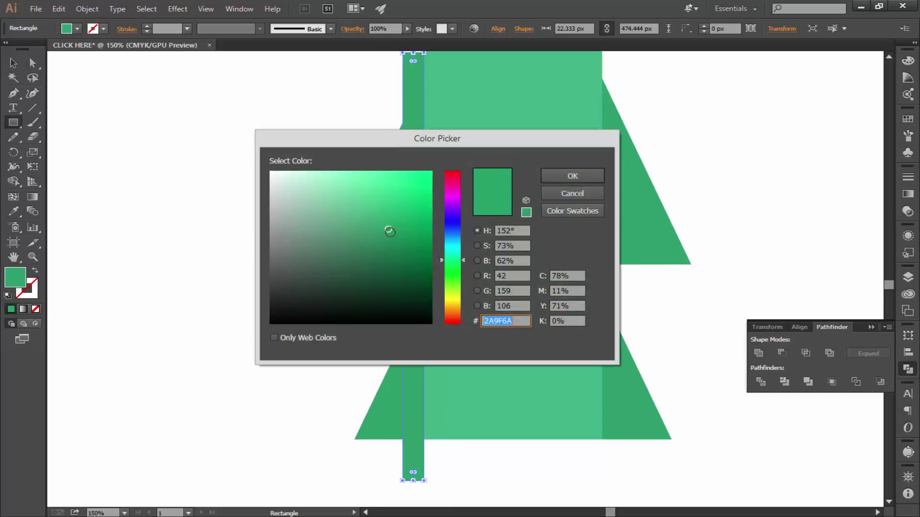
click(387, 238)
click(568, 173)
key(v)
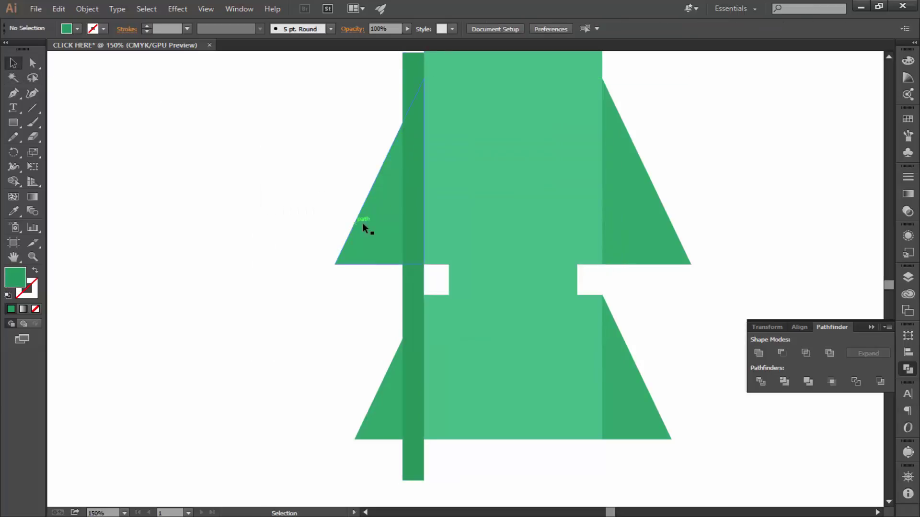
shift+click(366, 230)
shift+click(380, 419)
Use Shape Builder to delete the strip between the fins and merge the rest
click(14, 182)
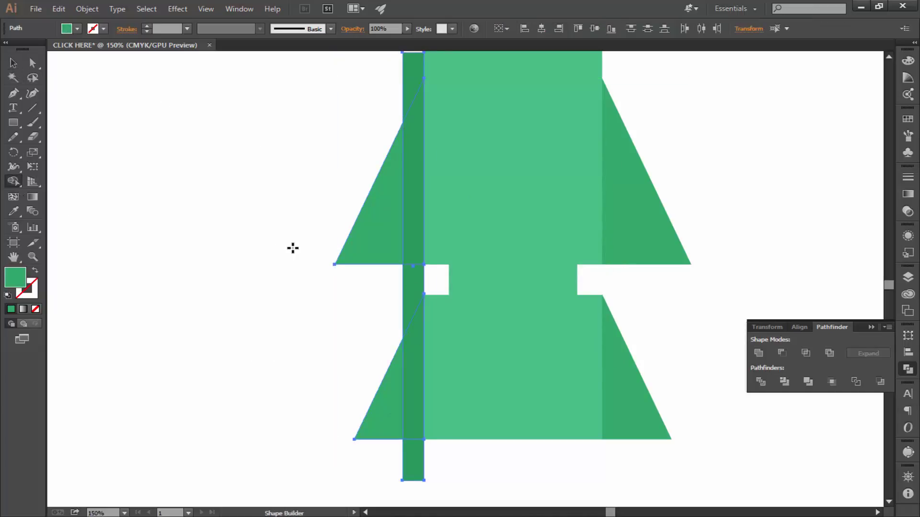
alt+click(411, 290)
scroll(413, 268, down, 3)
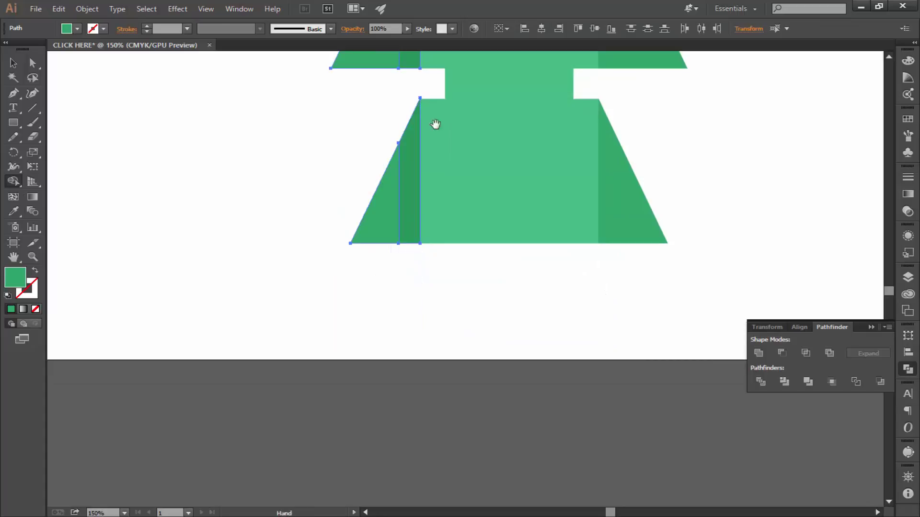
scroll(421, 182, up, 5)
click(410, 222)
key(v)
click(157, 130)
key(ctrl+minus)
key(ctrl+minus)
key(ctrl+minus)
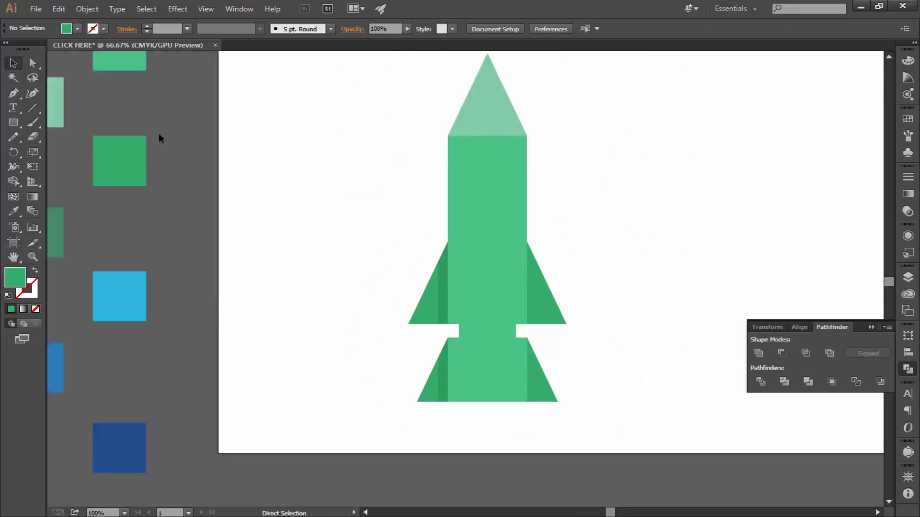
key(ctrl+plus)
Draw a closed pen path from the rocket tip down the body's left side to the fin gap
click(13, 94)
drag(366, 127, 276, 176)
click(396, 103)
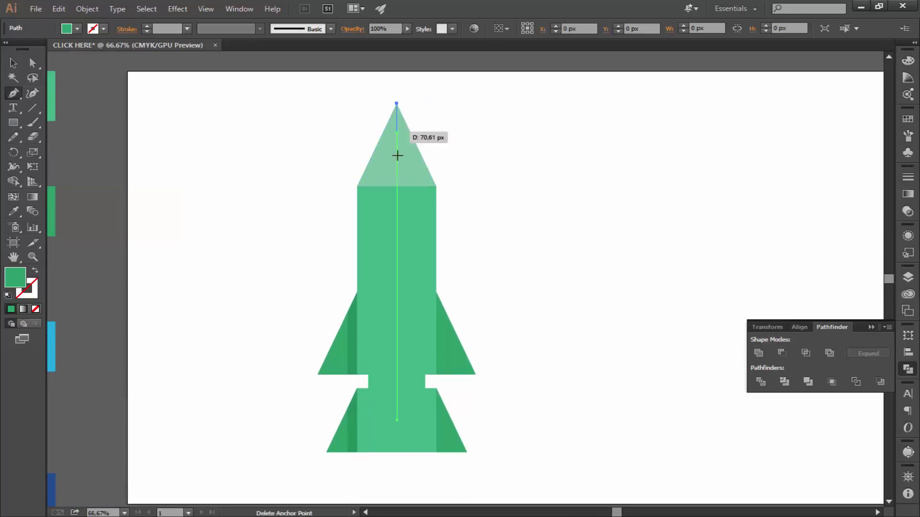
click(382, 188)
scroll(386, 164, down, 5)
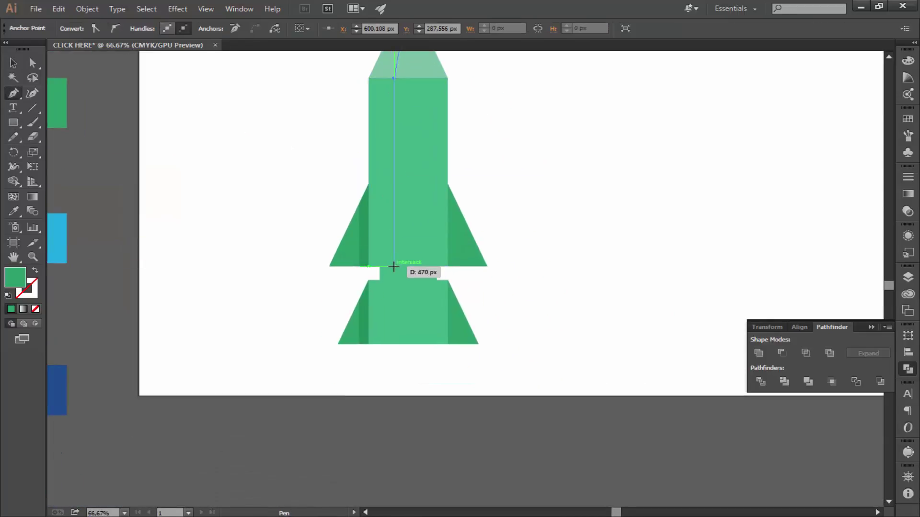
shift+click(394, 266)
click(375, 267)
scroll(384, 165, up, 5)
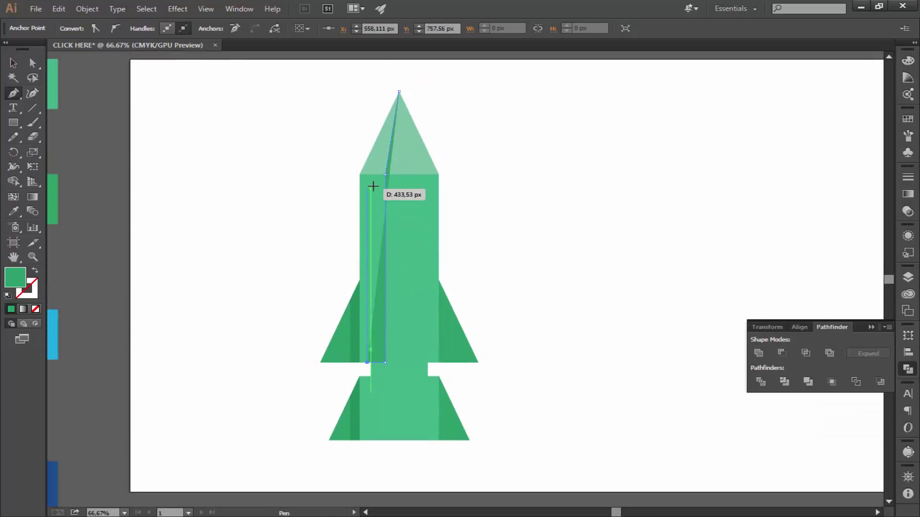
click(367, 175)
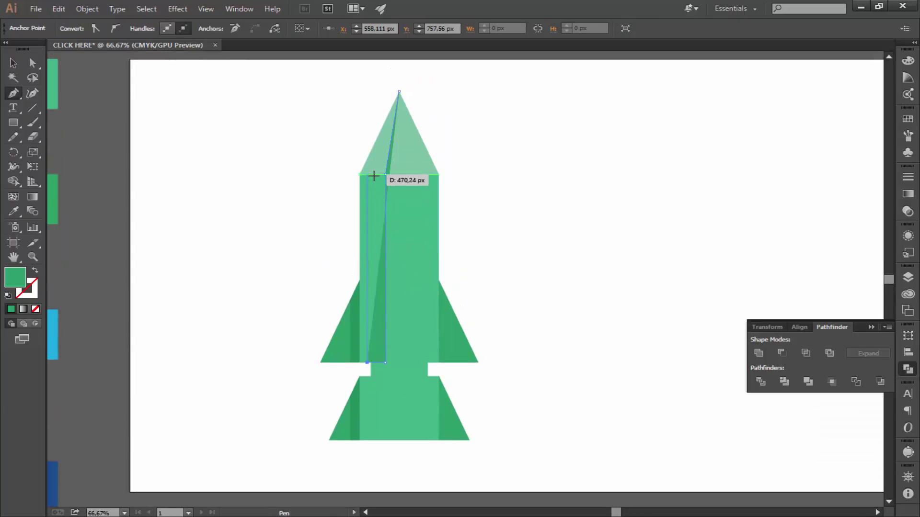
click(399, 91)
Fill the new shading panel with the muted green swatch and deselect it
click(13, 211)
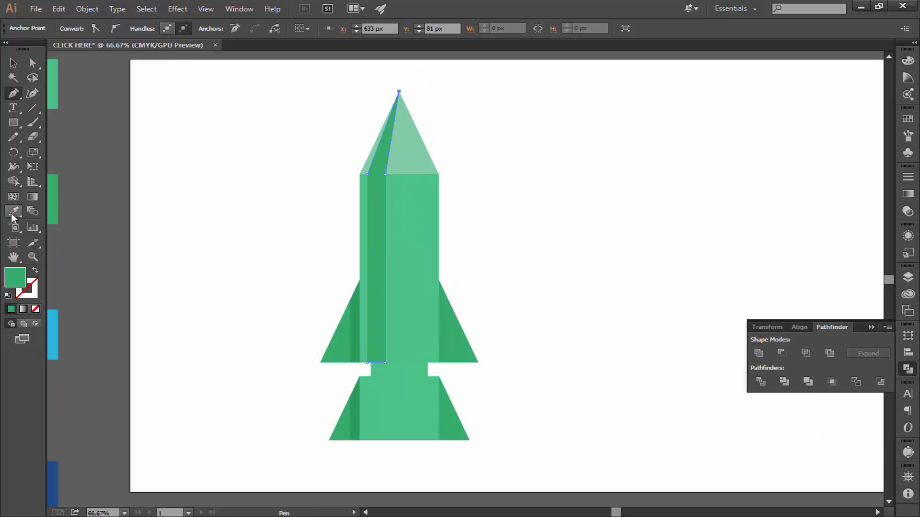
mouse_move(91, 228)
mouse_down()
mouse_move(340, 230)
mouse_move(277, 206)
mouse_up()
click(124, 272)
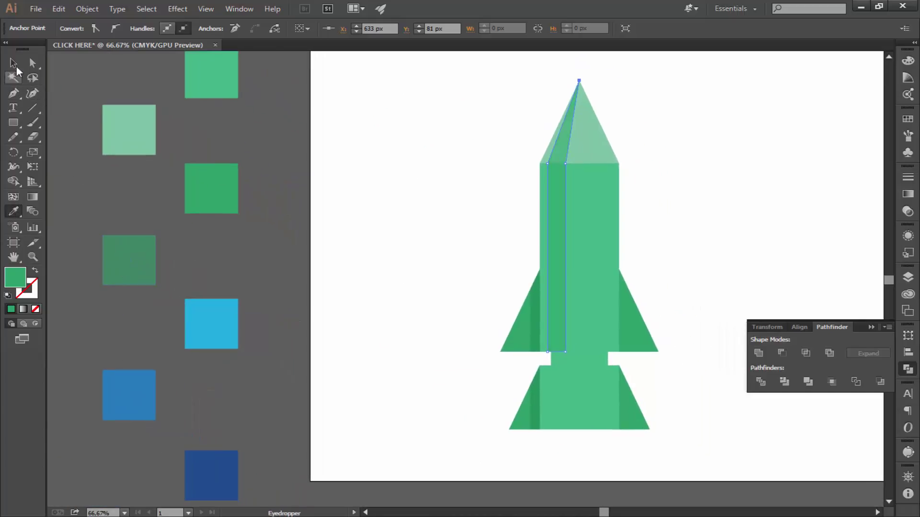
click(14, 63)
click(275, 198)
drag(685, 264, 626, 191)
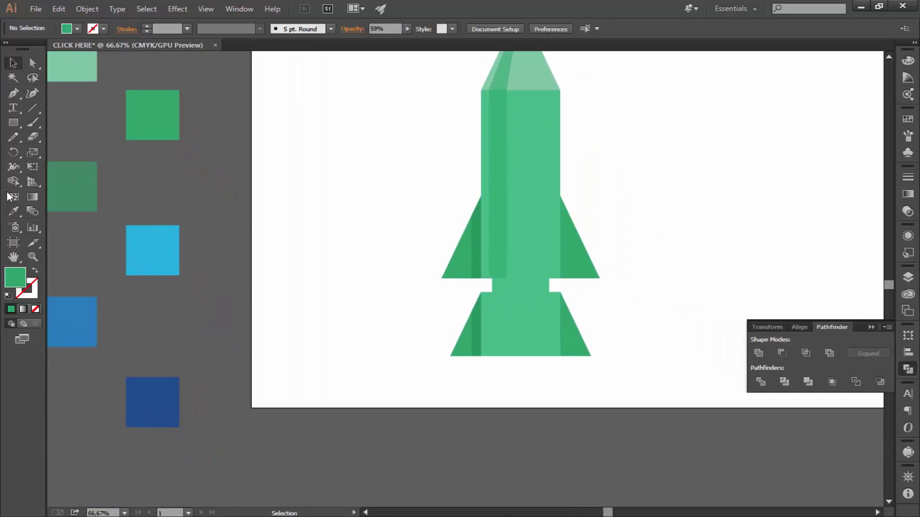
Show the rulers and place a vertical guide on the lower rocket body, nudged slightly left
key(ctrl+r)
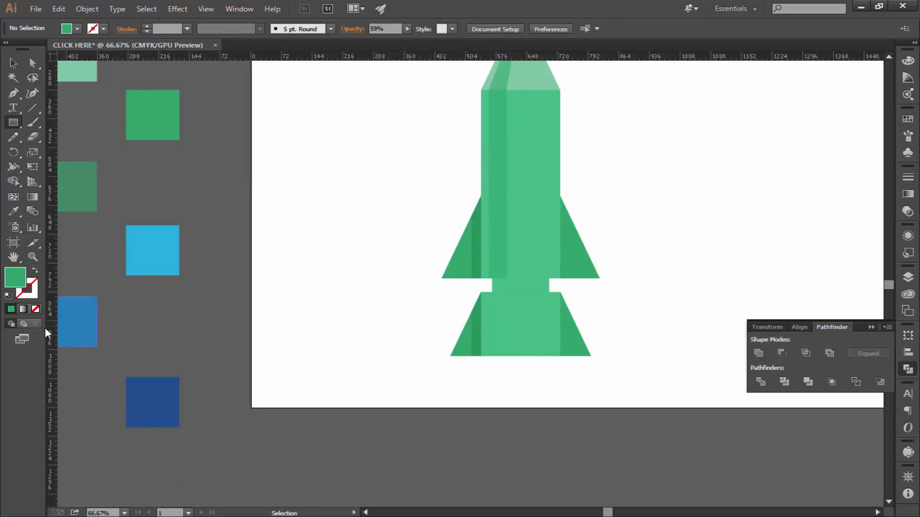
drag(52, 326, 507, 353)
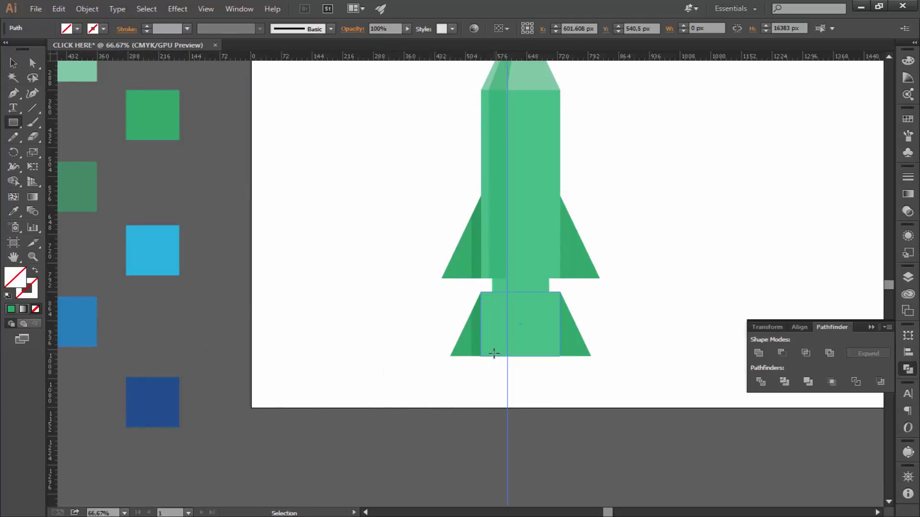
key(ctrl+plus)
key(ctrl+plus)
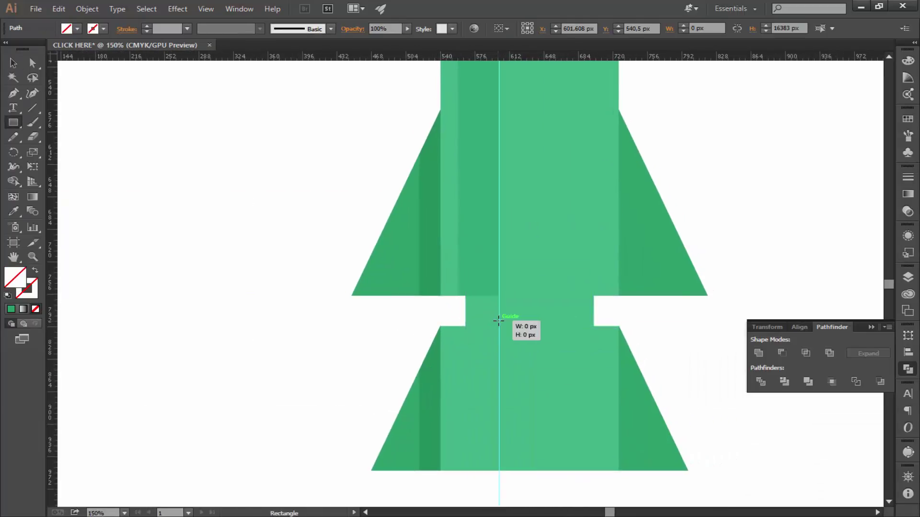
drag(496, 320, 496, 321)
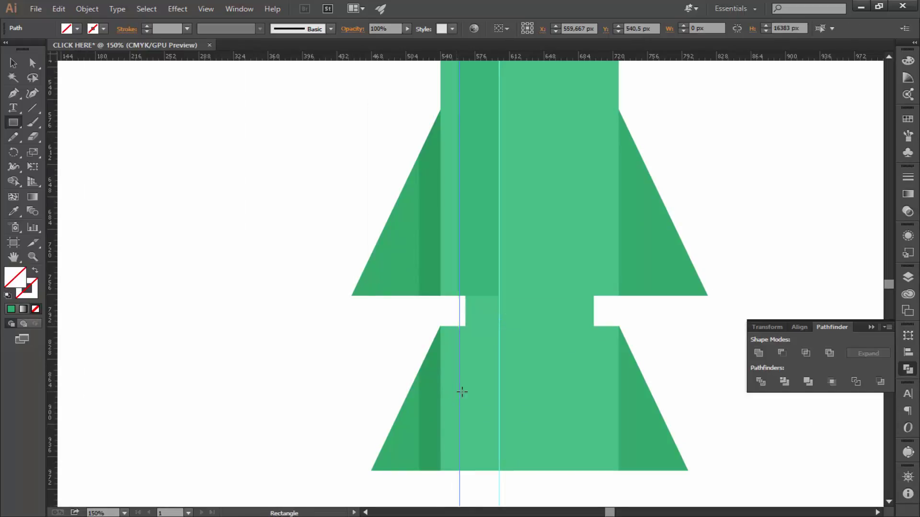
key(ctrl+plus)
key(ctrl+plus)
key(ctrl+plus)
mouse_move(554, 358)
mouse_down()
mouse_move(544, 358)
mouse_move(580, 361)
mouse_up()
key(ctrl+z)
click(13, 63)
scroll(541, 378, up, 2)
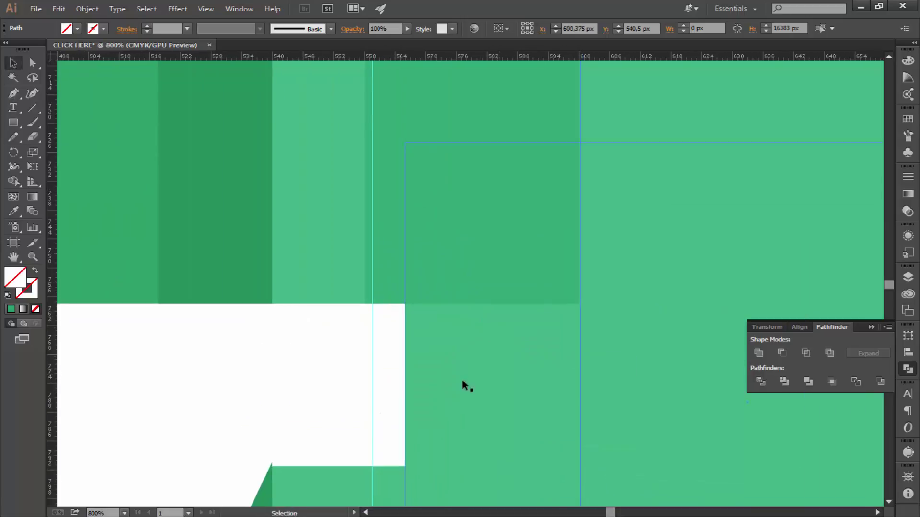
drag(372, 371, 364, 372)
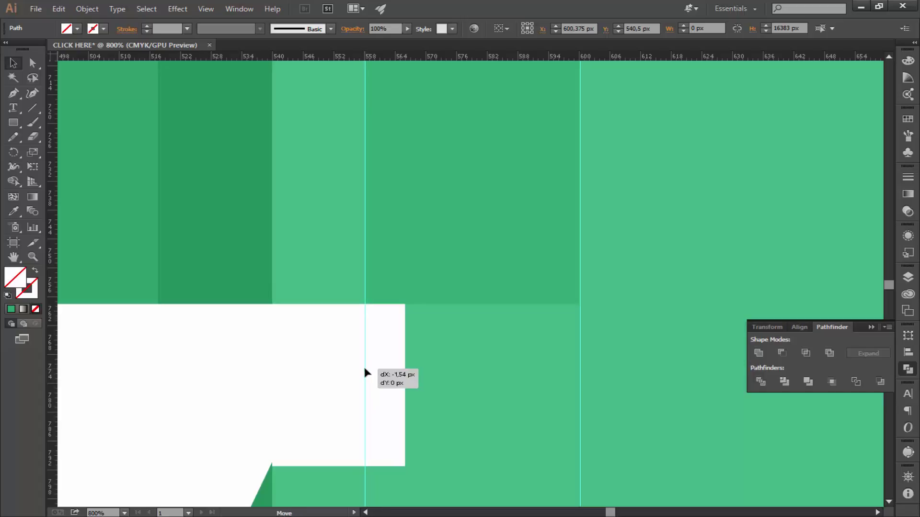
key(ctrl+minus)
key(ctrl+minus)
key(ctrl+minus)
key(ctrl+minus)
key(ctrl+minus)
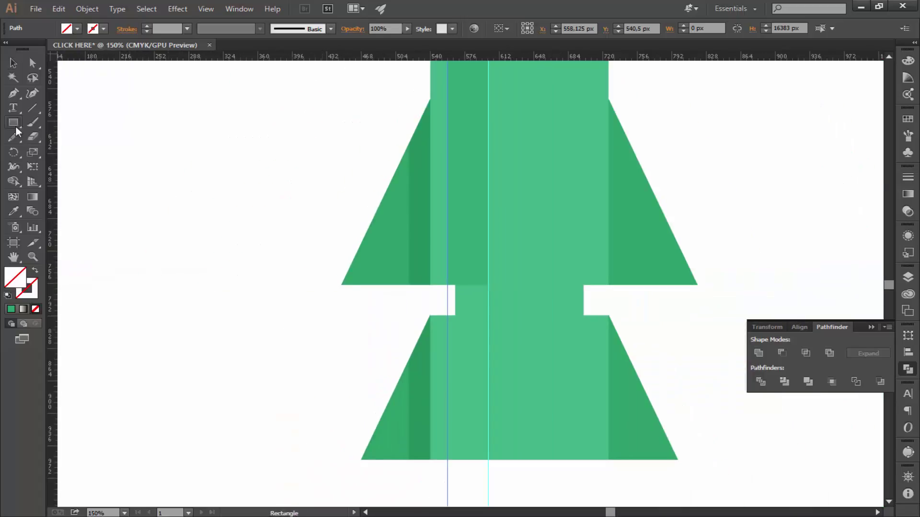
Draw a body-green rectangle bridging the gap between the upper and lower fin sections
click(15, 124)
drag(392, 264, 433, 410)
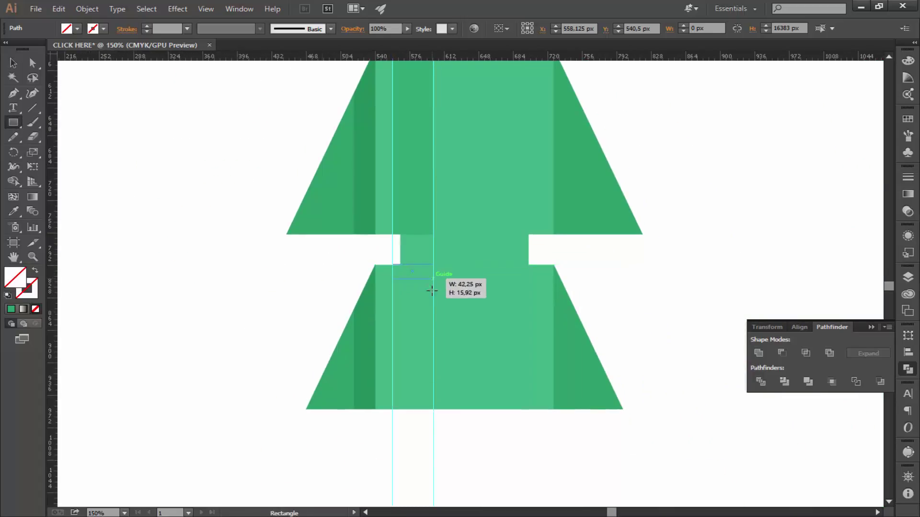
click(14, 211)
click(421, 191)
key(v)
click(139, 145)
key(ctrl+minus)
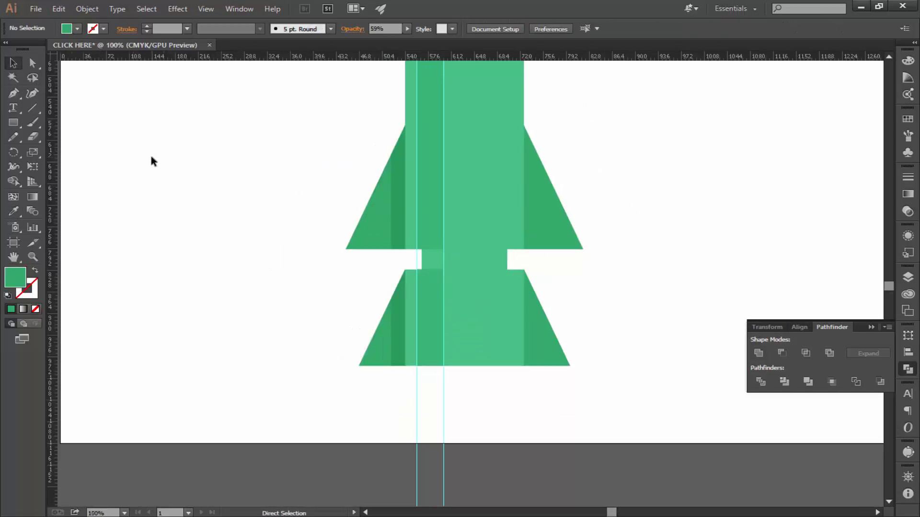
key(ctrl+minus)
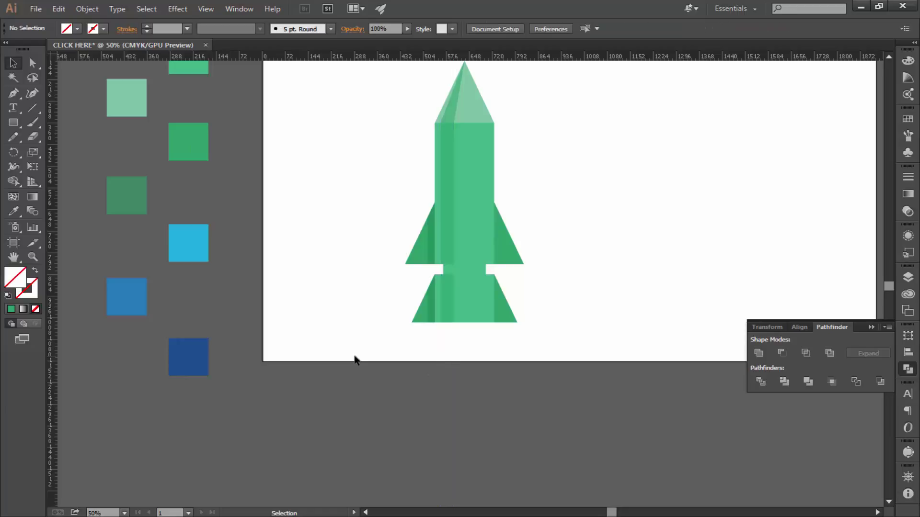
key(ctrl+plus)
key(ctrl+plus)
key(ctrl+plus)
mouse_move(304, 330)
mouse_down()
mouse_move(211, 325)
mouse_move(444, 317)
mouse_up()
Group the lower fin section's parts, then group the upper fin section's parts
drag(691, 293, 353, 353)
right_click(354, 350)
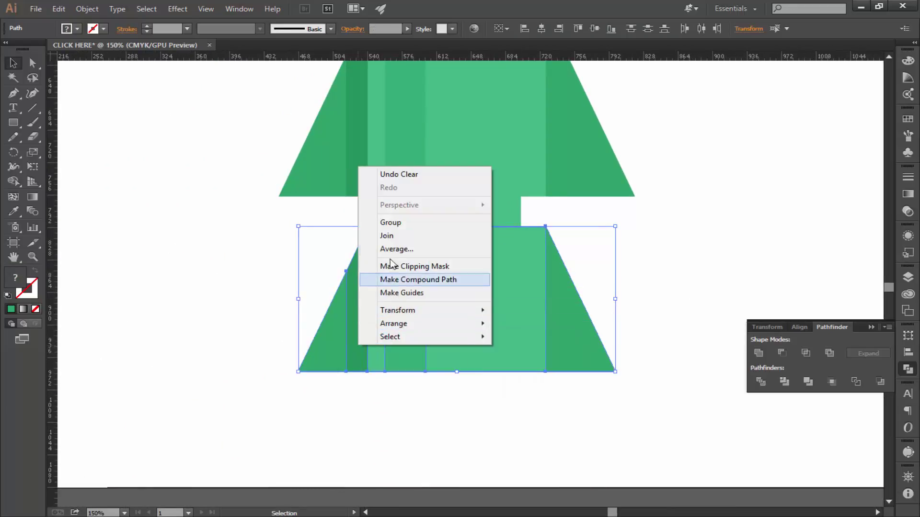
click(411, 277)
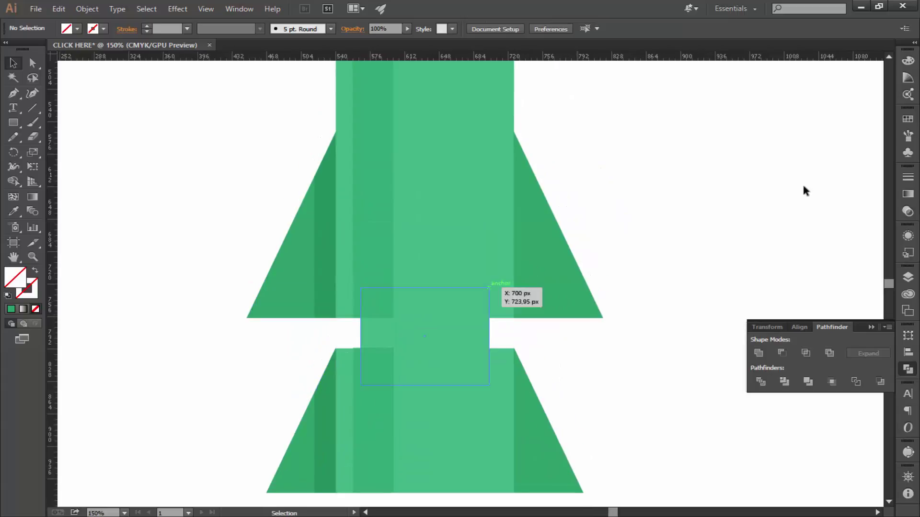
drag(710, 213, 235, 250)
right_click(280, 250)
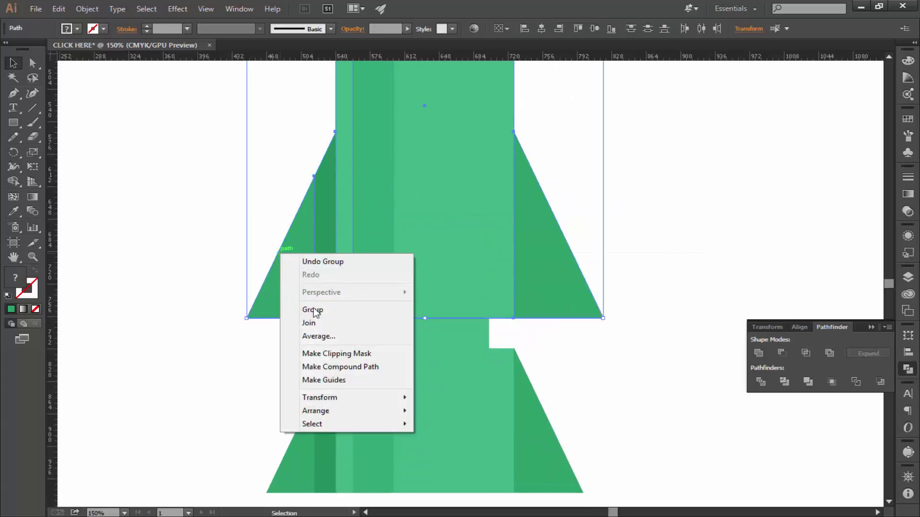
click(309, 310)
Draw a closed shading shape over the connector with one corner anchor's curve handle removed
scroll(471, 295, down, 1)
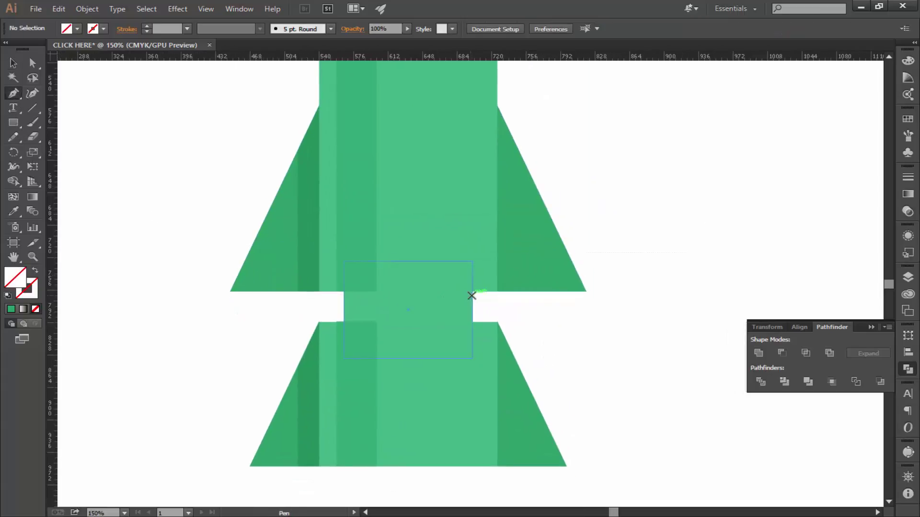
click(473, 310)
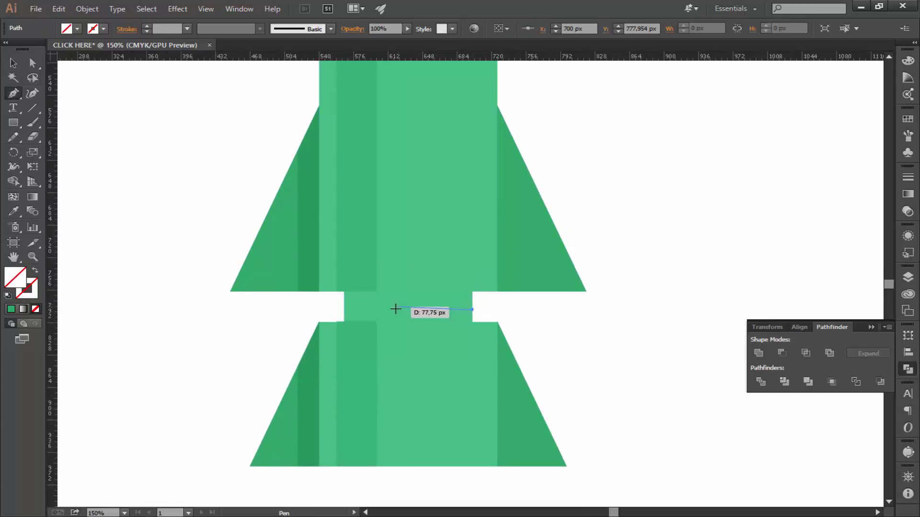
click(373, 309)
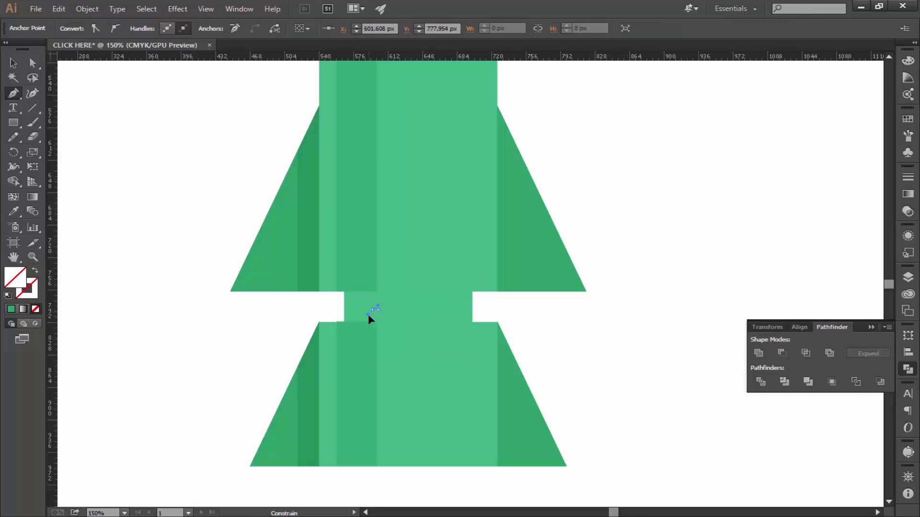
key(ctrl+plus)
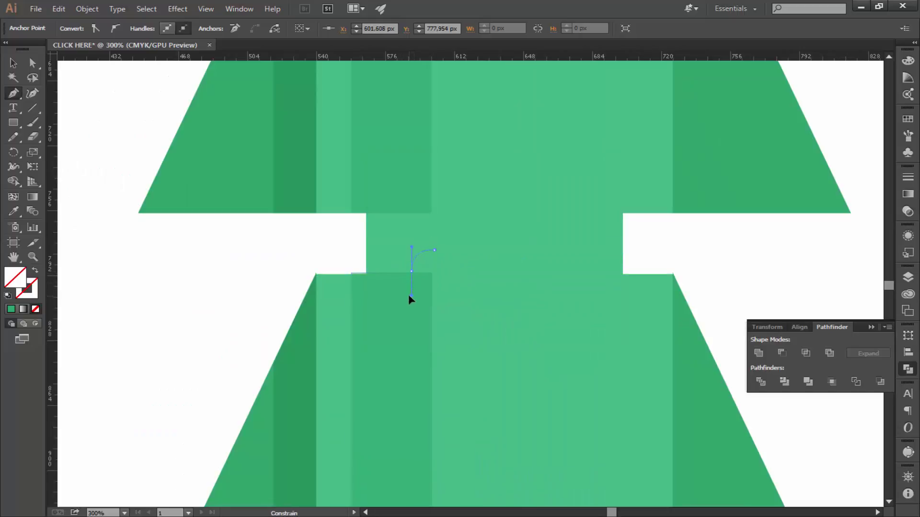
click(412, 271)
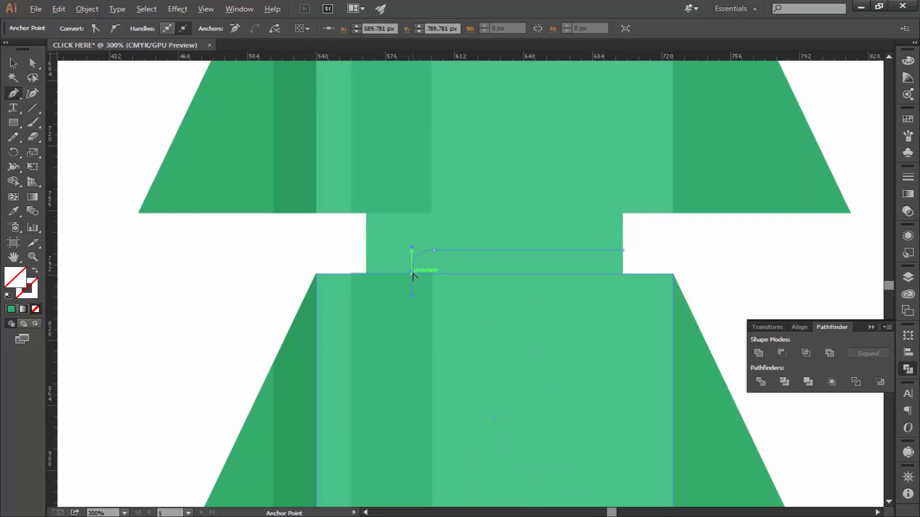
click(365, 273)
click(366, 213)
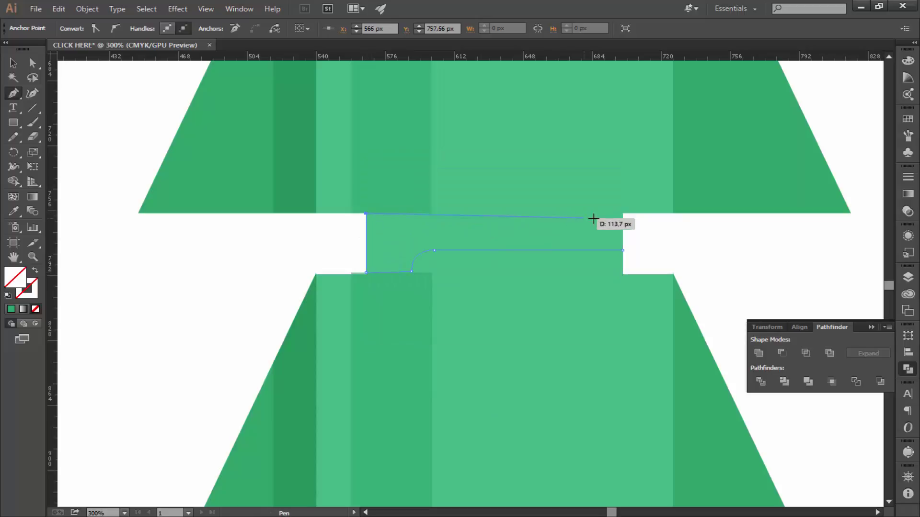
click(623, 213)
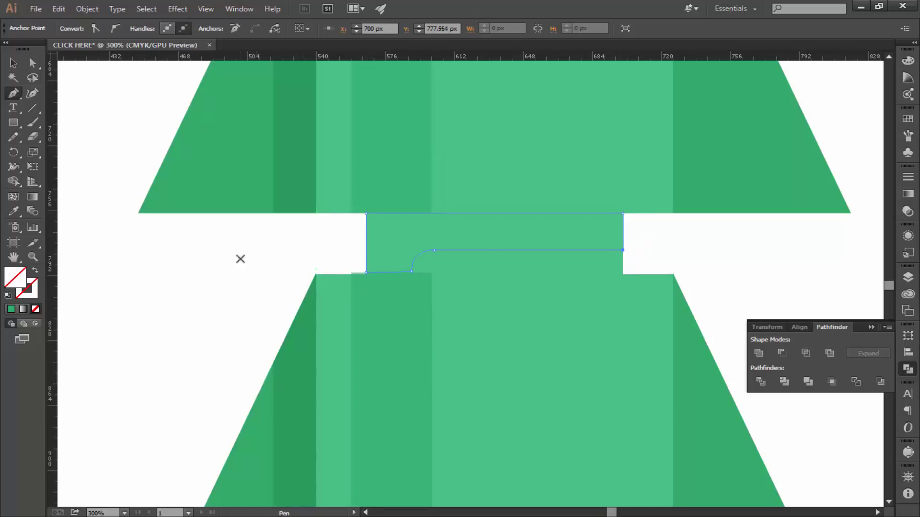
Fill the shading shape with the darker strip's green, 268E5C, and deselect it
click(400, 186)
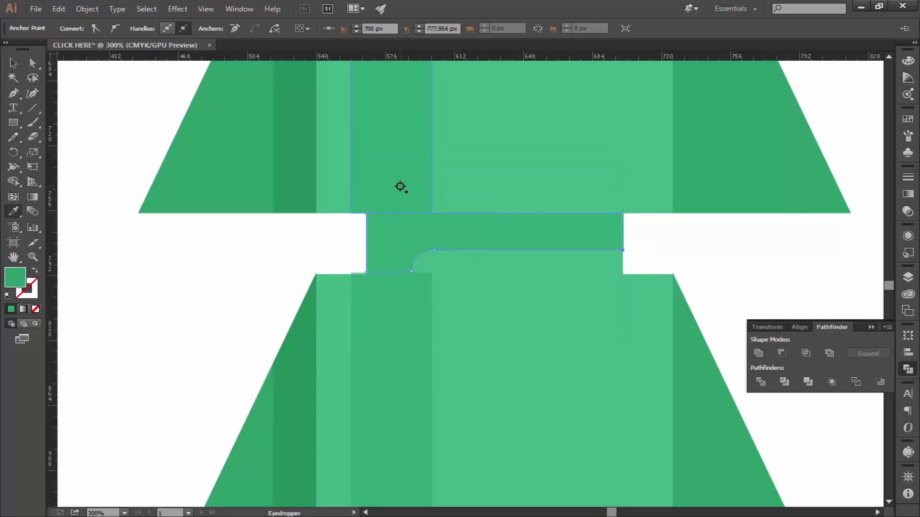
double_click(15, 277)
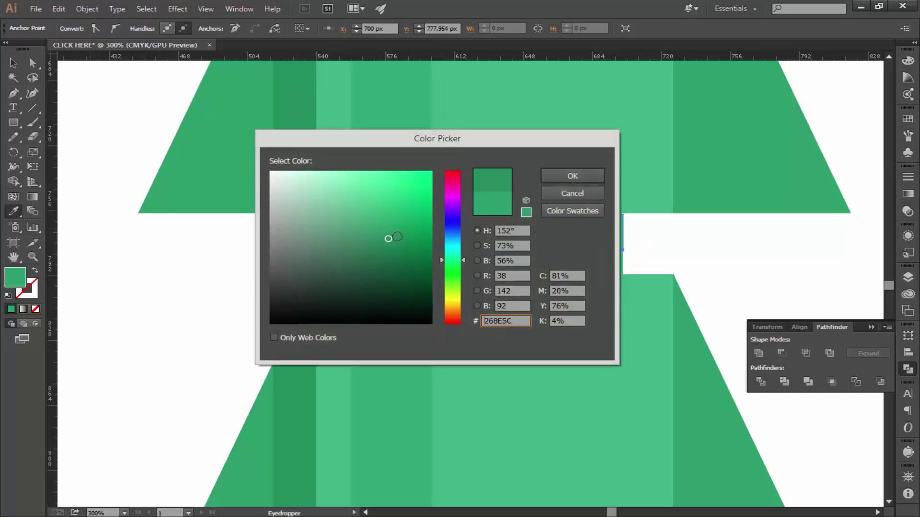
key(Return)
click(13, 63)
click(126, 125)
Shift the dark shading shape slightly right and widen its left edge over the connector
key(ctrl+minus)
key(ctrl+minus)
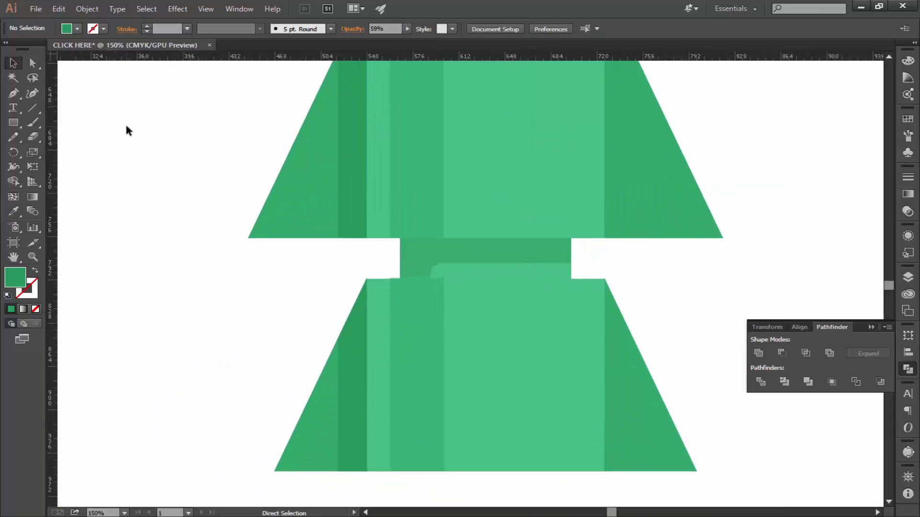
key(ctrl+plus)
key(ctrl+plus)
key(ctrl+plus)
click(372, 202)
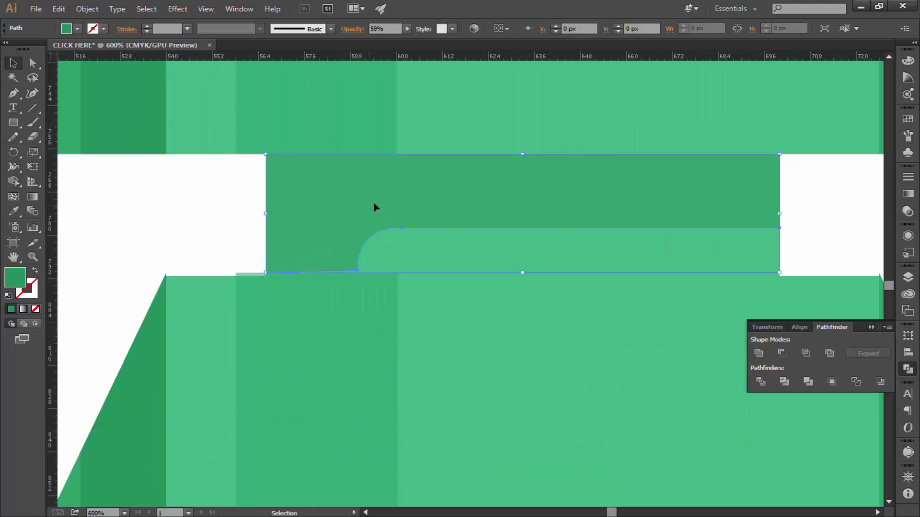
drag(388, 200, 413, 204)
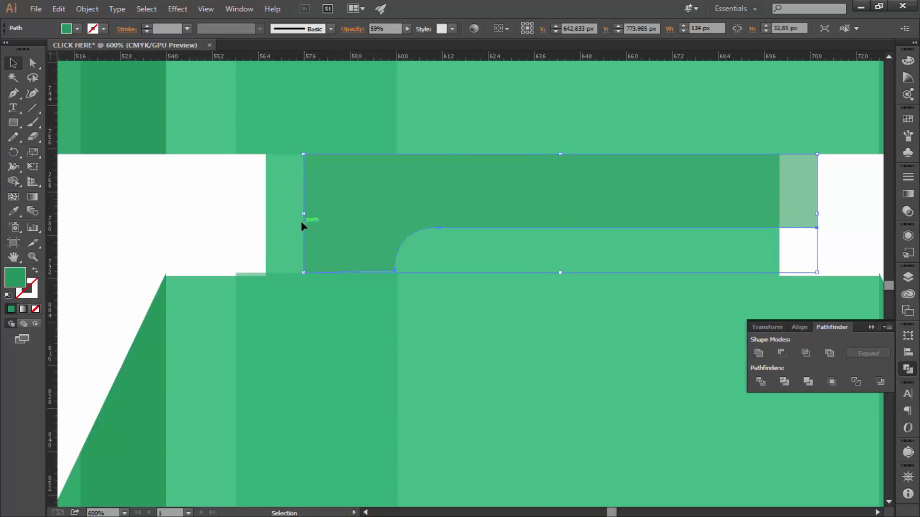
drag(304, 213, 267, 217)
key(ctrl+shift+a)
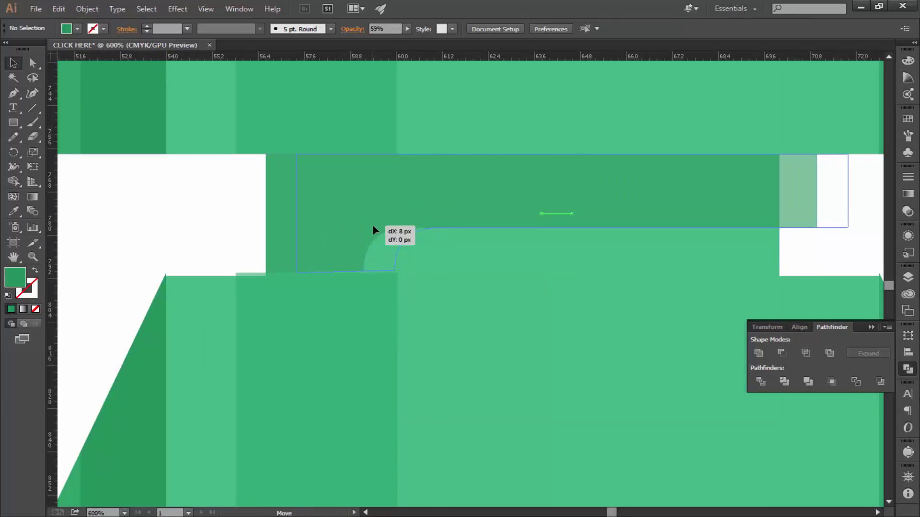
drag(373, 227, 374, 235)
mouse_move(298, 219)
mouse_down()
mouse_move(243, 220)
mouse_move(311, 229)
mouse_up()
Extend the shading's bottom and left edges and nudge it 1 px left to align
click(197, 224)
click(179, 228)
drag(586, 273, 588, 279)
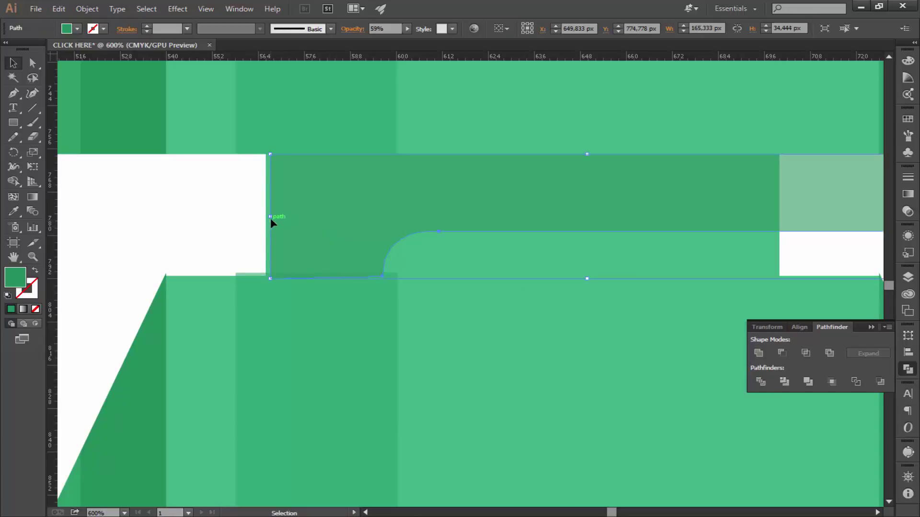
mouse_move(270, 217)
mouse_down()
mouse_move(227, 241)
mouse_move(209, 212)
mouse_move(116, 217)
mouse_move(321, 223)
mouse_move(305, 220)
mouse_up()
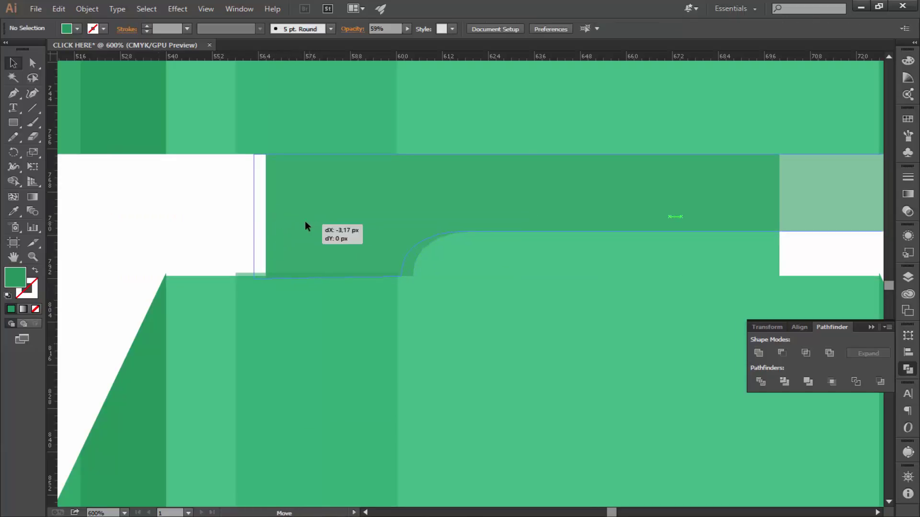
key(a)
key(ctrl+plus)
key(v)
drag(426, 239, 448, 222)
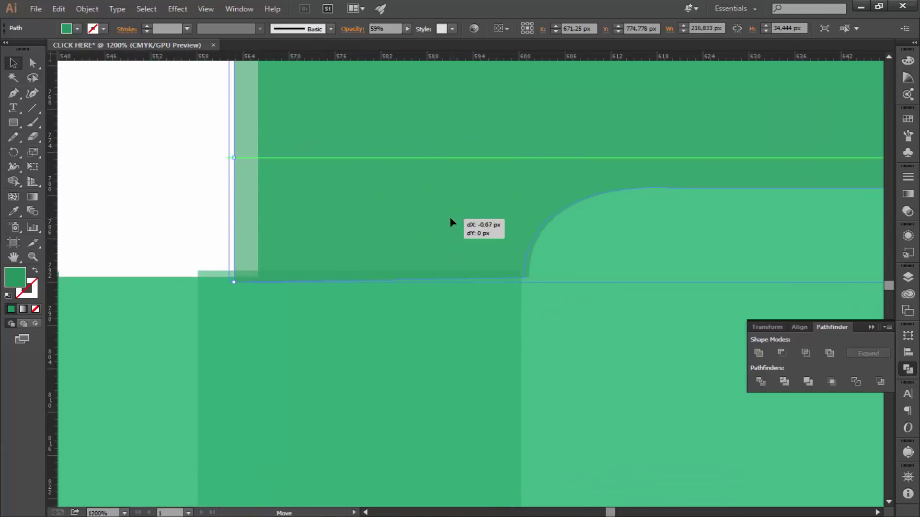
key(ctrl+minus)
key(ctrl+minus)
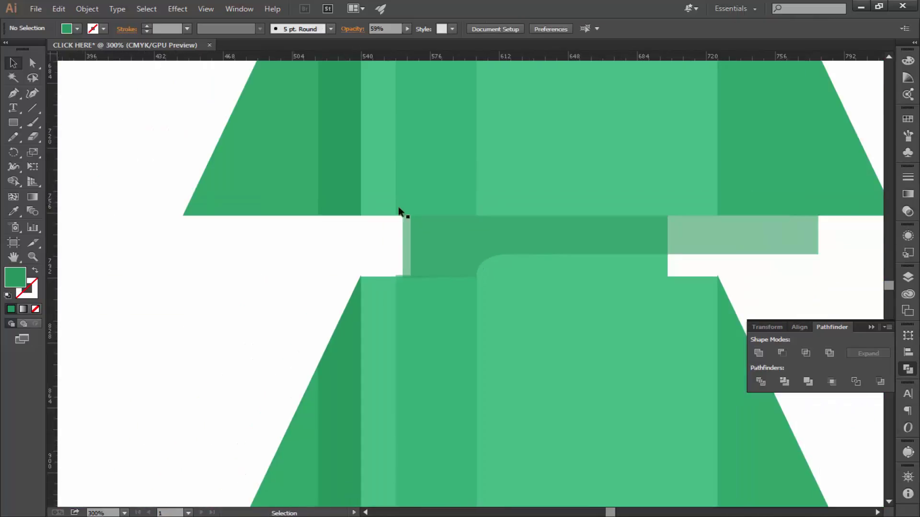
Trim off the shading piece sticking out past the connector's right side with Shape Builder
shift+click(547, 263)
click(12, 182)
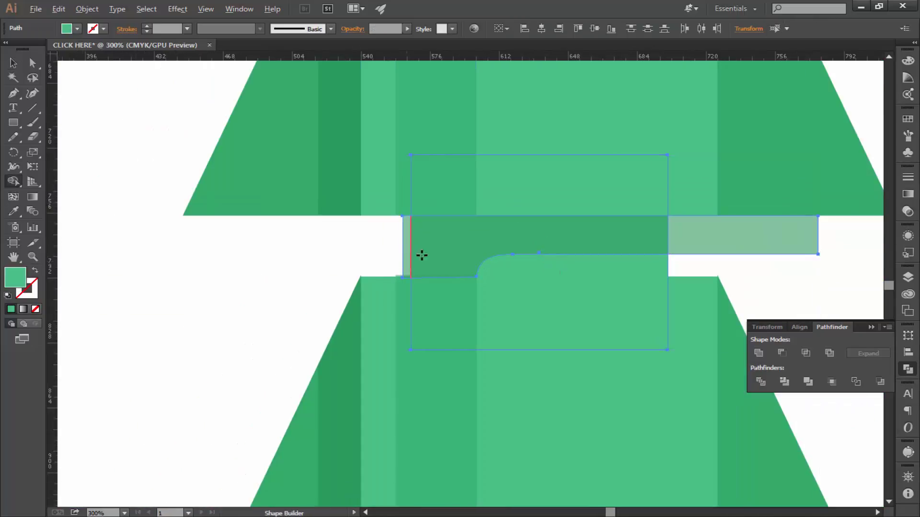
drag(656, 249, 653, 249)
click(15, 65)
click(171, 138)
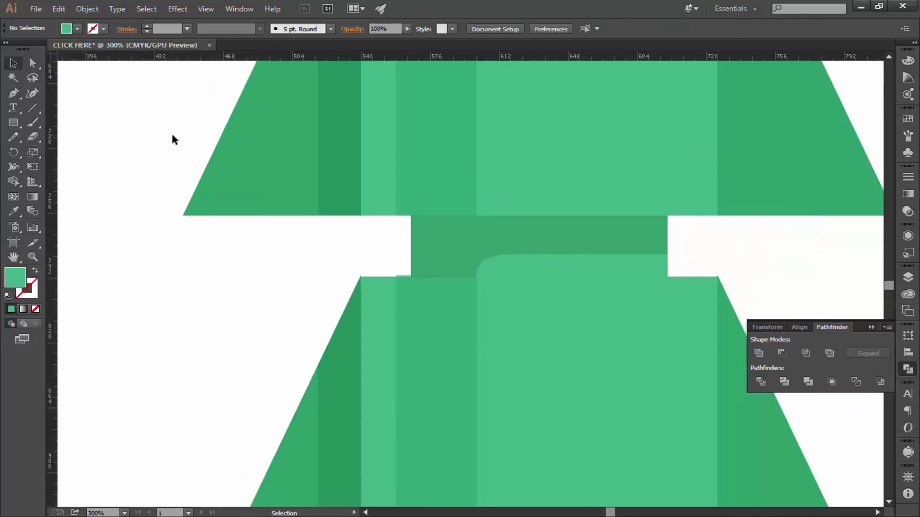
key(ctrl+minus)
key(ctrl+minus)
key(ctrl+minus)
key(ctrl+minus)
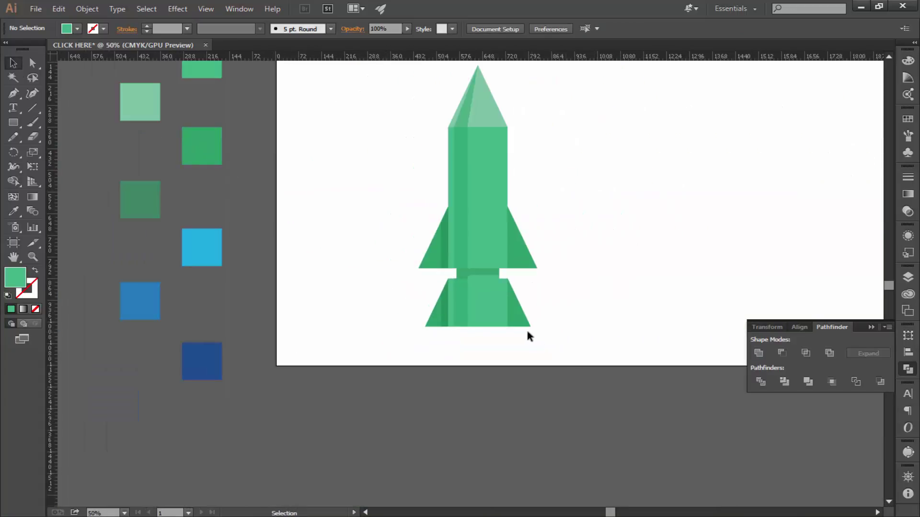
Group all the rocket parts, then shrink the rocket and move it up-left
key(ctrl+plus)
key(ctrl+plus)
key(ctrl+minus)
key(ctrl+minus)
key(ctrl+minus)
drag(527, 322, 437, 159)
right_click(465, 190)
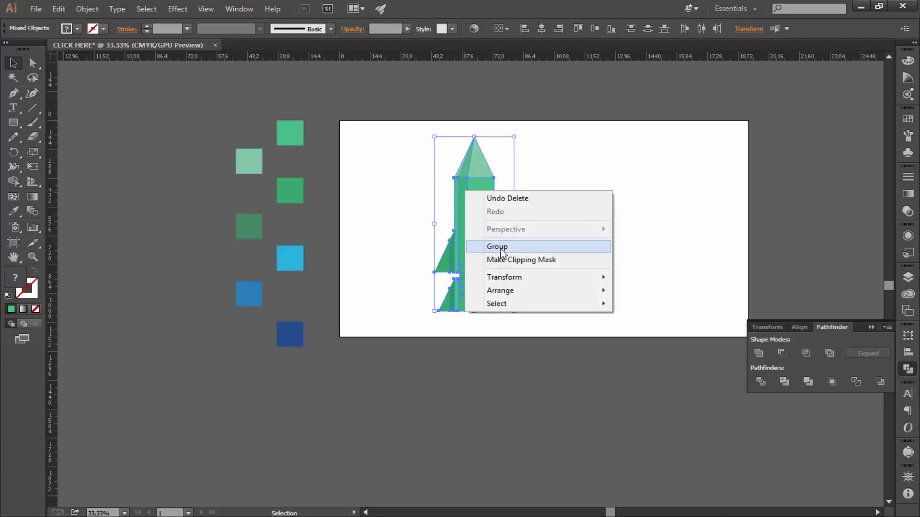
click(502, 252)
mouse_move(513, 310)
mouse_down()
mouse_move(501, 285)
mouse_move(471, 270)
mouse_up()
key(ctrl+plus)
key(ctrl+plus)
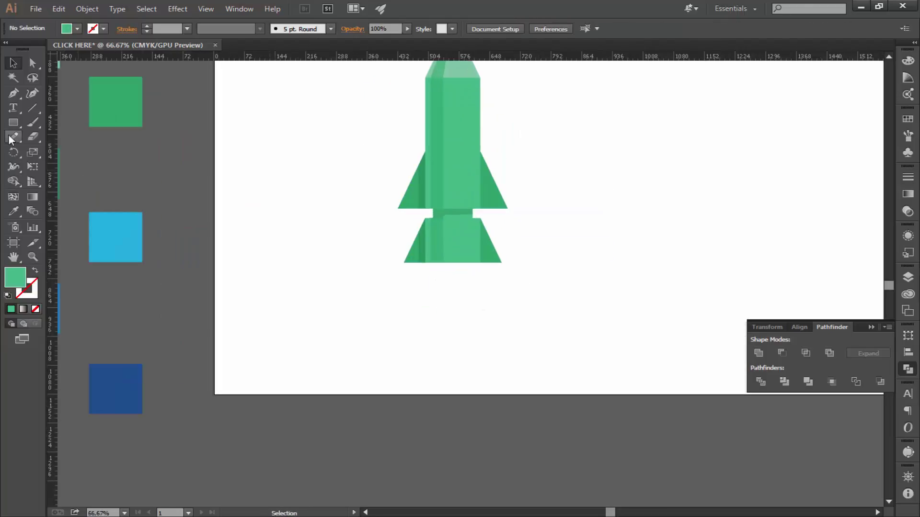
Draw a square, recolour it very dark navy, and pull out its bottom-right corner
drag(309, 284, 333, 312)
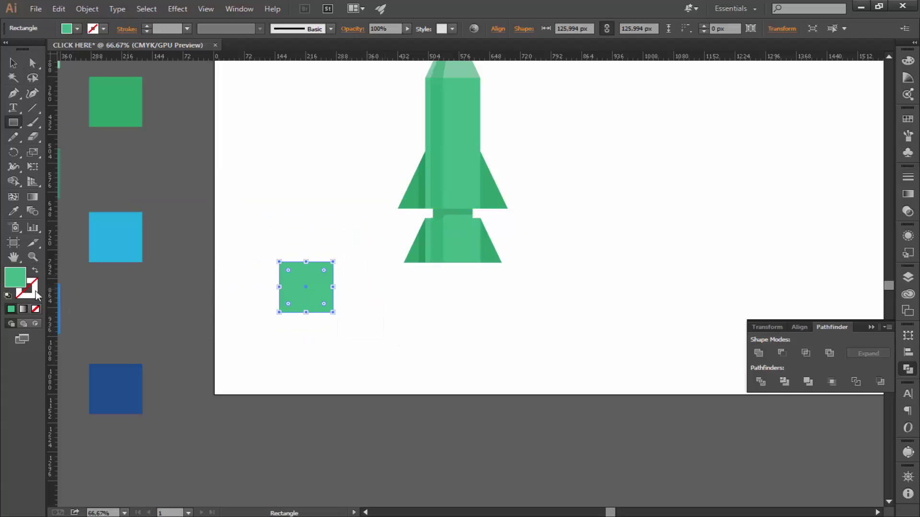
double_click(15, 276)
drag(456, 260, 450, 218)
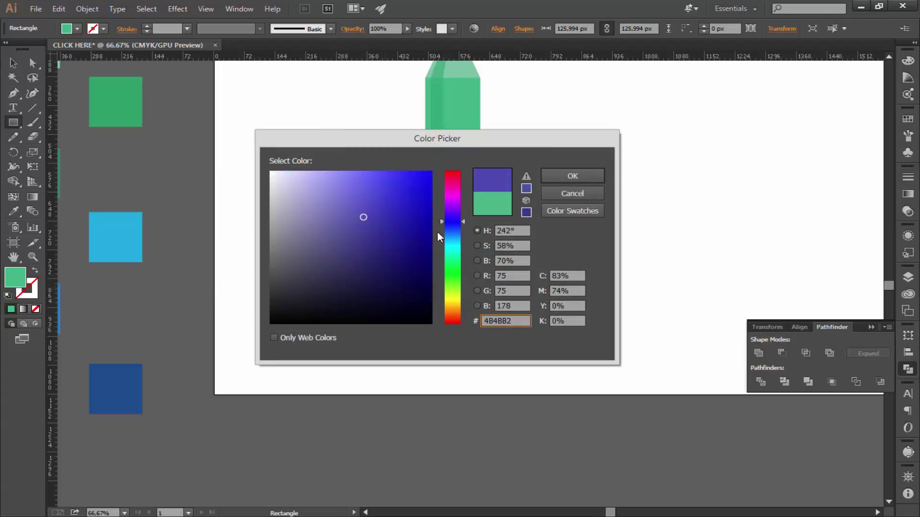
click(425, 254)
click(565, 177)
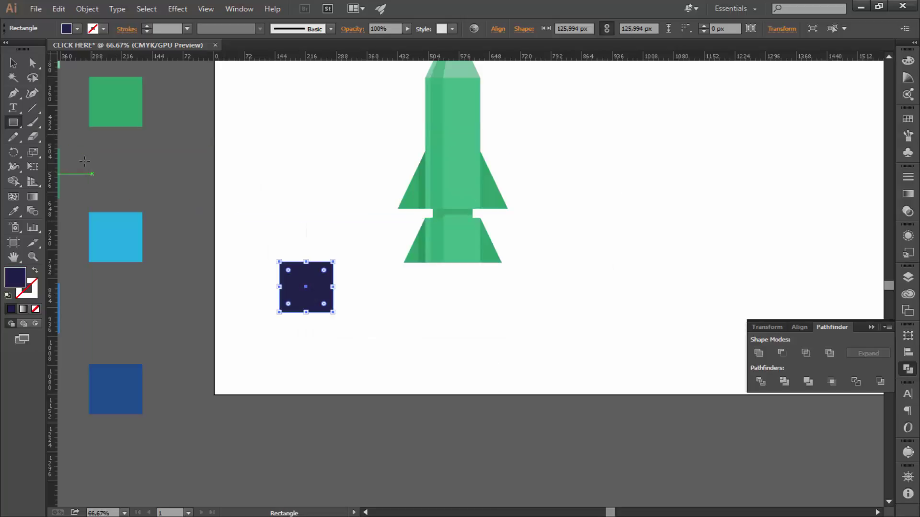
key(v)
click(99, 136)
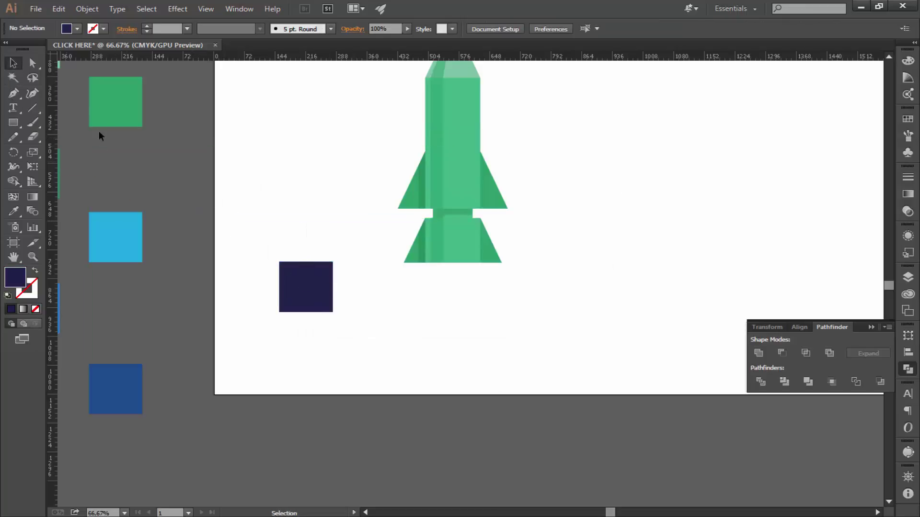
click(333, 312)
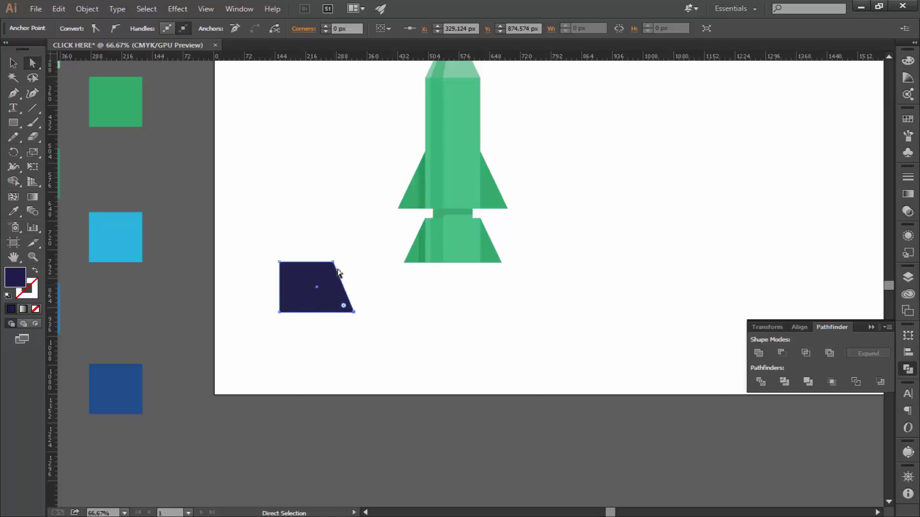
click(168, 219)
Divide the navy shape along a vertical middle line and delete the left half
click(32, 108)
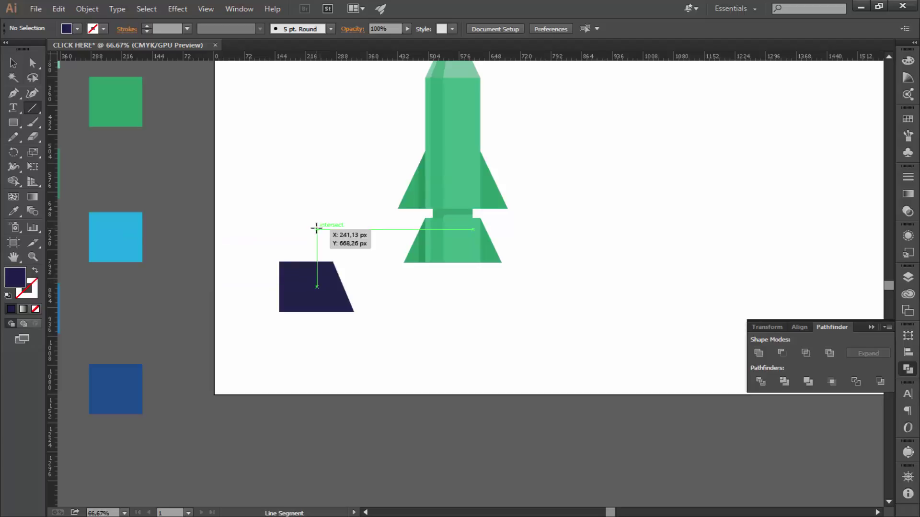
drag(316, 229, 317, 364)
key(v)
drag(297, 193, 439, 355)
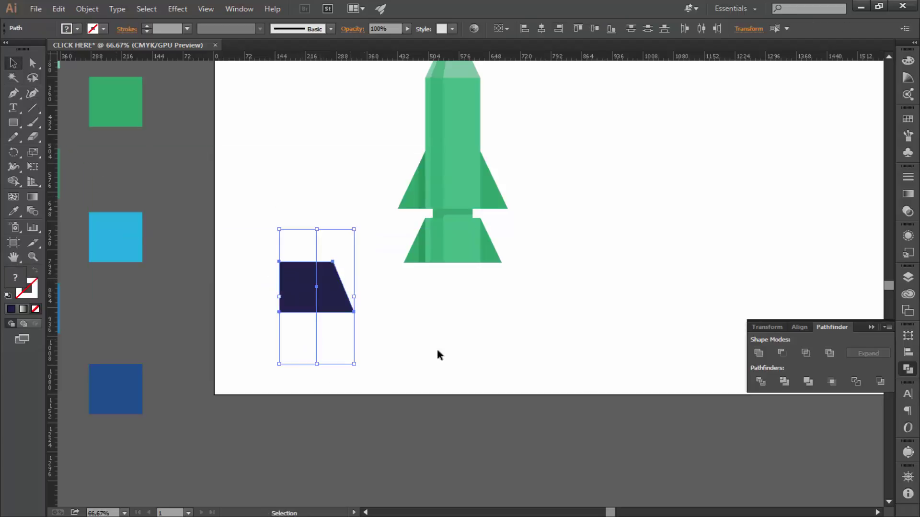
click(761, 381)
right_click(293, 298)
click(331, 368)
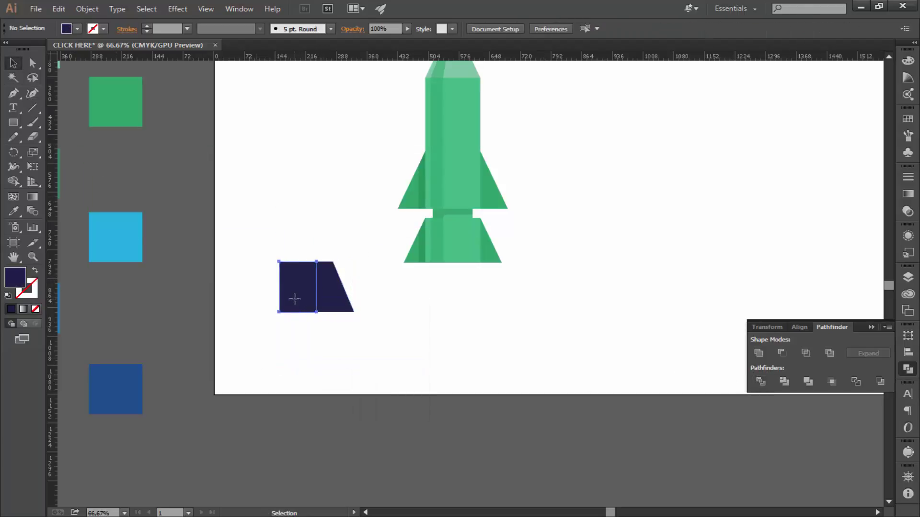
click(294, 299)
key(Delete)
Reflect a copy of the remaining half vertically, butt it against the original, and unite them
click(333, 304)
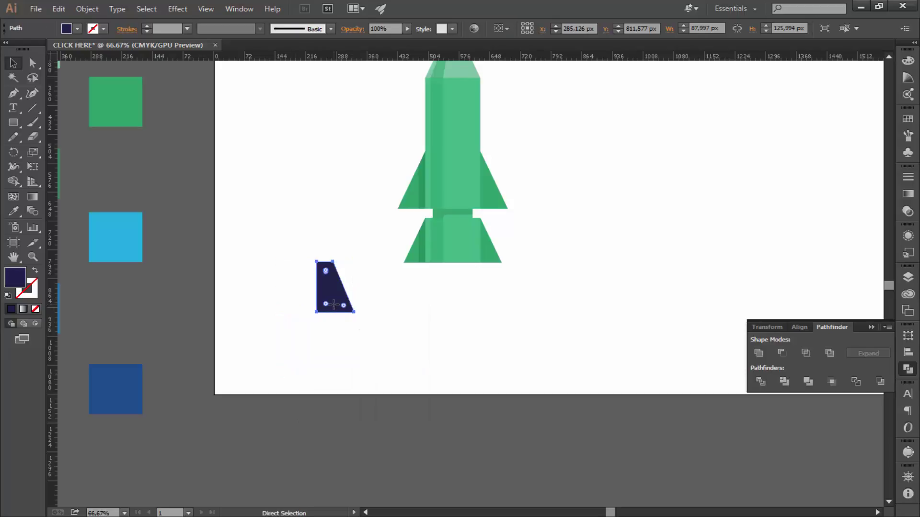
drag(331, 307, 288, 307)
right_click(289, 307)
mouse_move(327, 464)
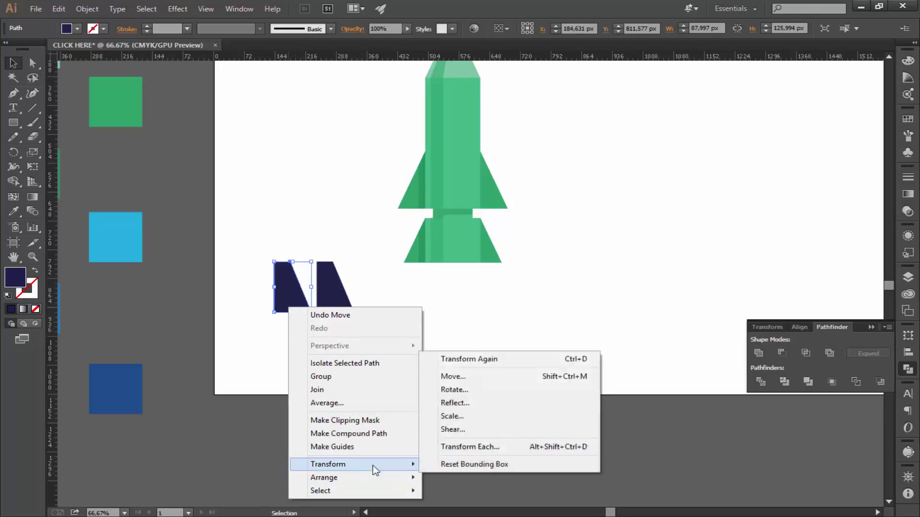
click(452, 398)
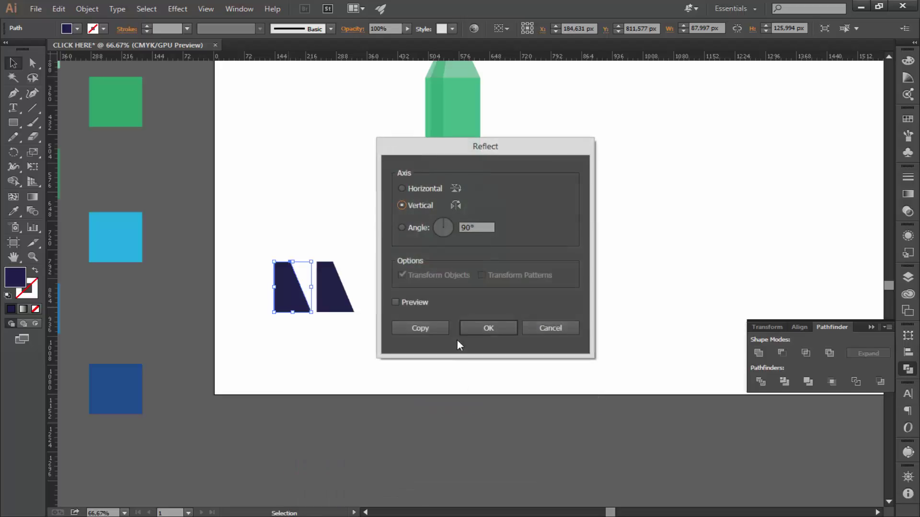
click(488, 329)
drag(306, 308, 312, 308)
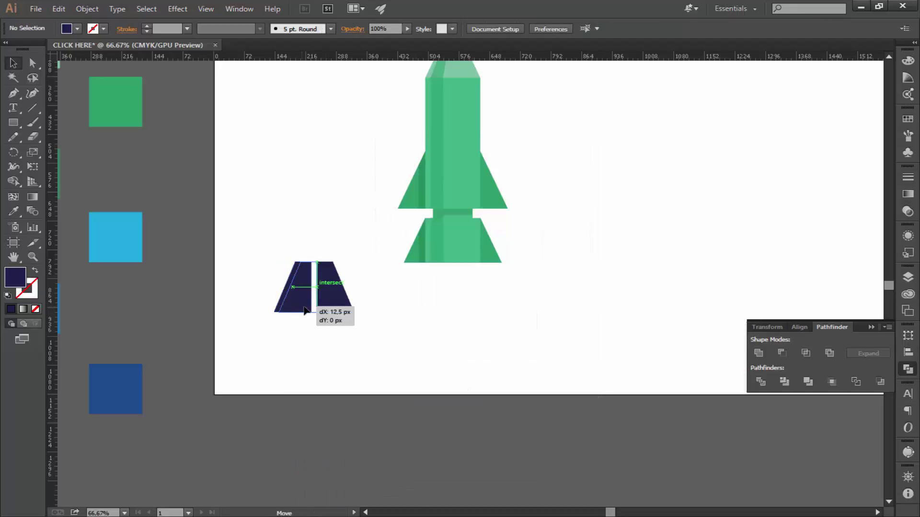
click(332, 348)
drag(332, 348, 304, 263)
right_click(293, 280)
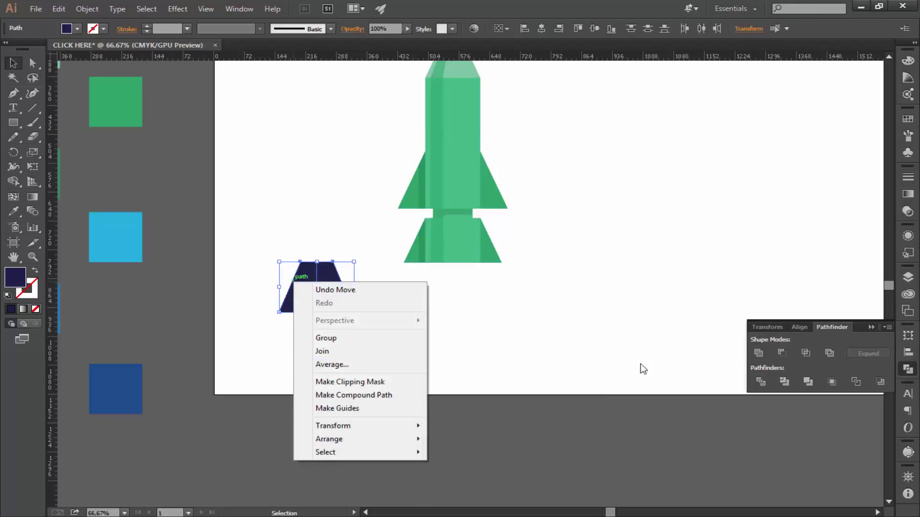
click(758, 352)
Shrink the navy trapezoid and move it up to overlap the rocket's base
scroll(363, 313, up, 1)
scroll(335, 331, up, 1)
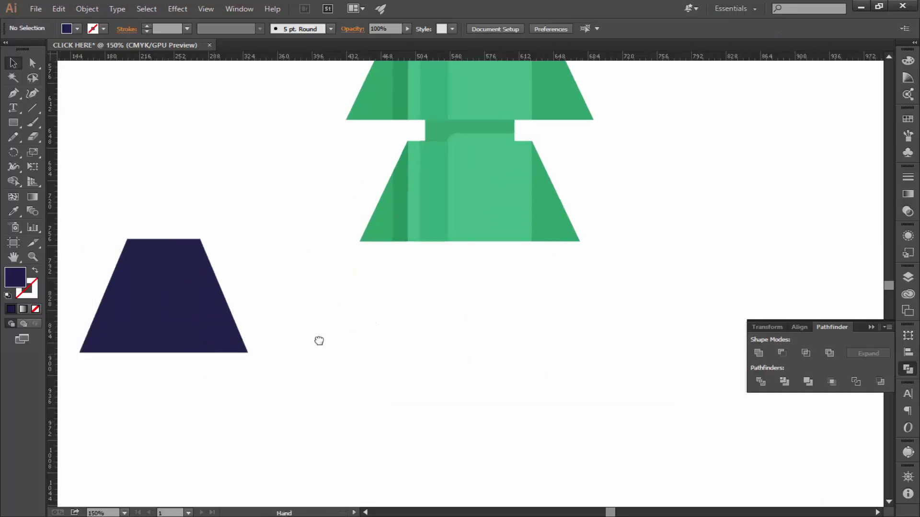
mouse_move(360, 335)
mouse_down()
mouse_move(338, 323)
mouse_move(325, 331)
mouse_up()
drag(290, 286, 597, 262)
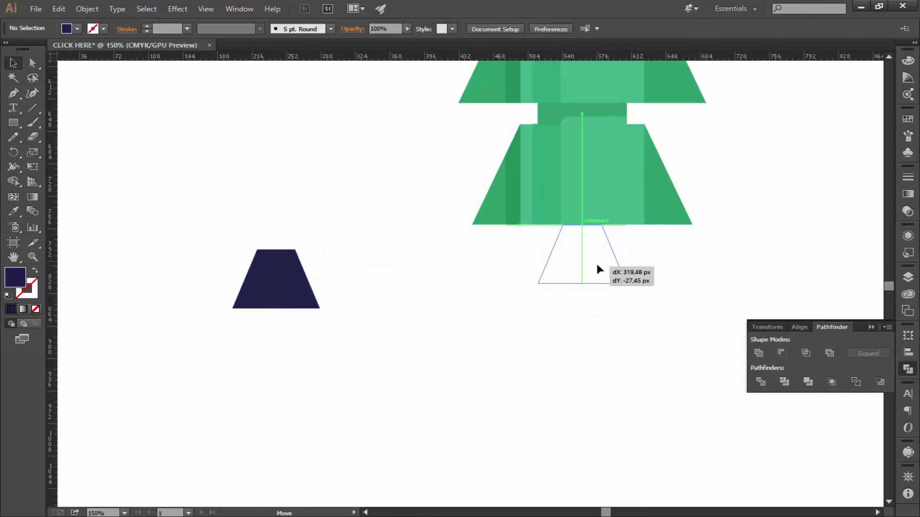
click(588, 333)
scroll(584, 326, right, 5)
drag(460, 282, 460, 271)
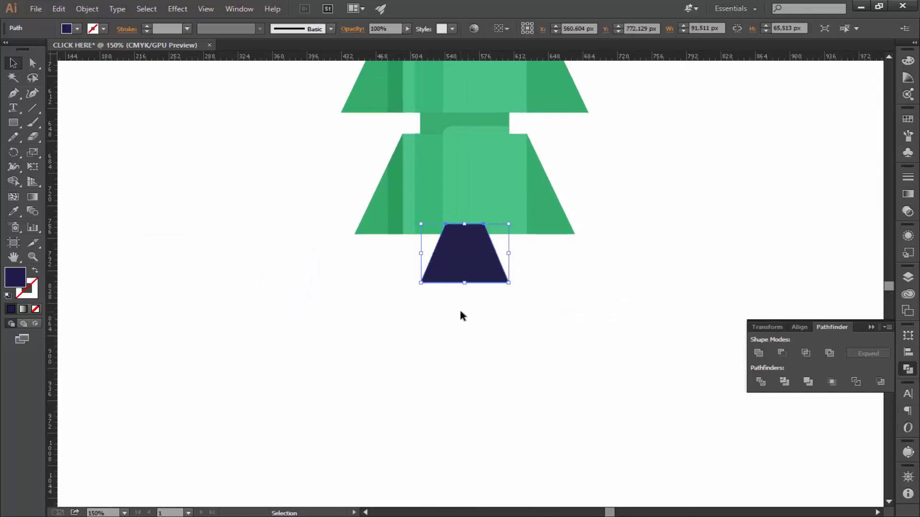
click(471, 294)
Send the trapezoid behind the rocket and round its bottom corners to about 5 px
right_click(471, 300)
click(468, 268)
right_click(470, 269)
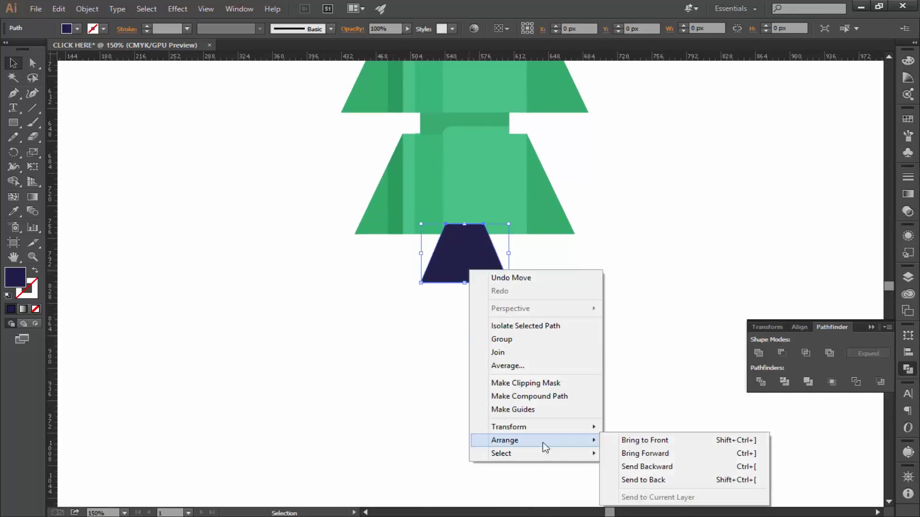
click(643, 480)
key(ctrl+plus)
key(ctrl+plus)
click(32, 63)
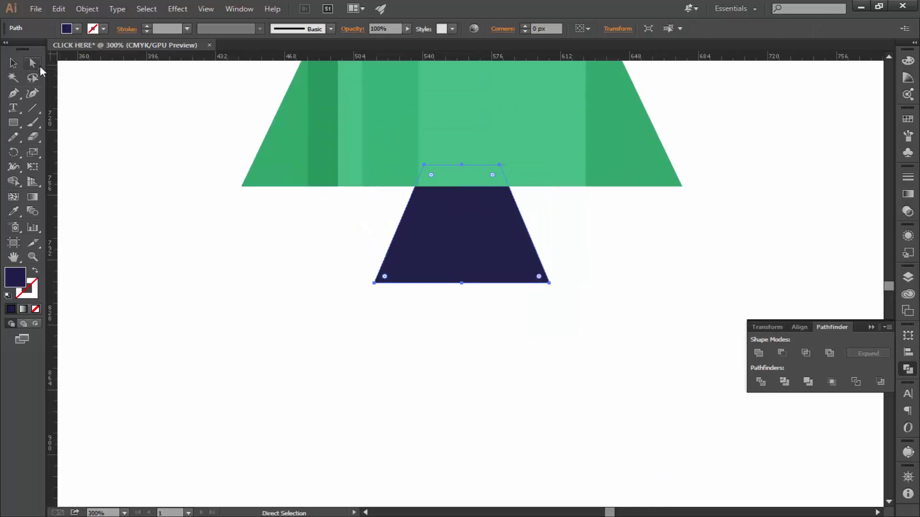
mouse_move(556, 287)
mouse_down()
mouse_move(386, 302)
mouse_move(392, 280)
mouse_up()
click(132, 179)
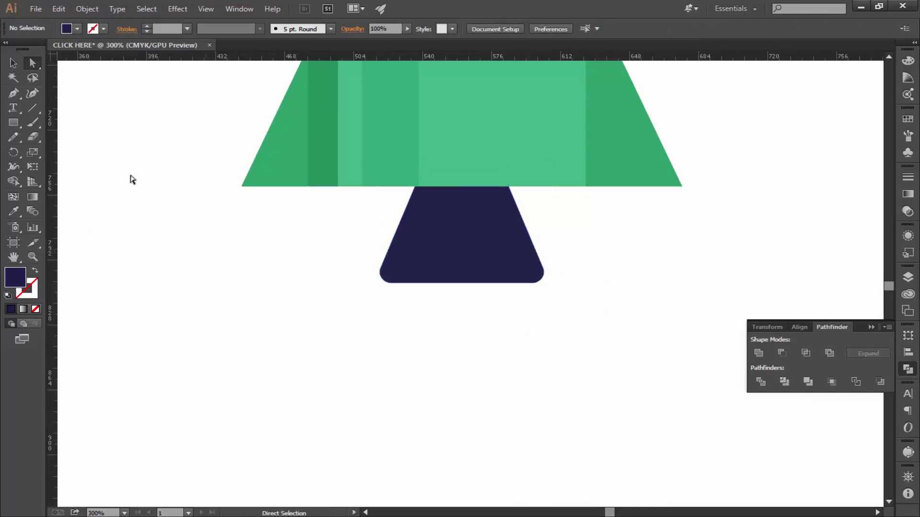
key(ctrl+plus)
key(ctrl+minus)
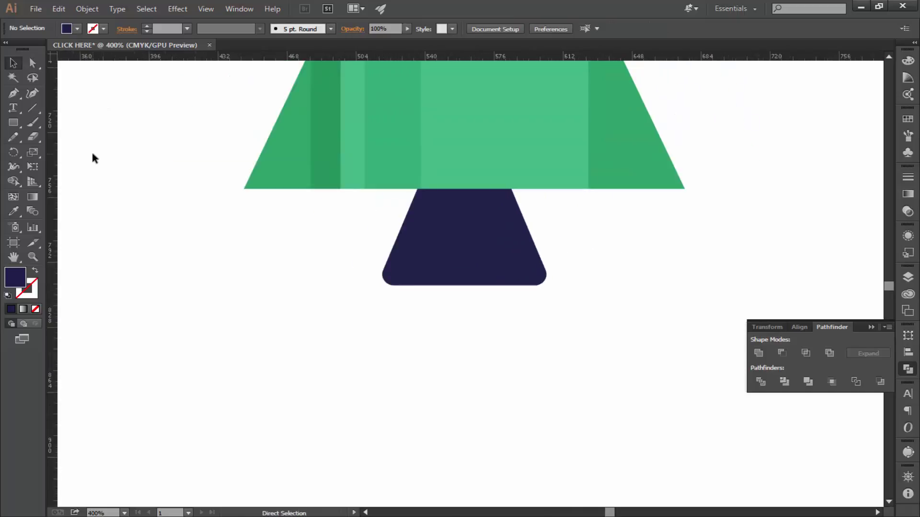
key(ctrl+plus)
key(ctrl+plus)
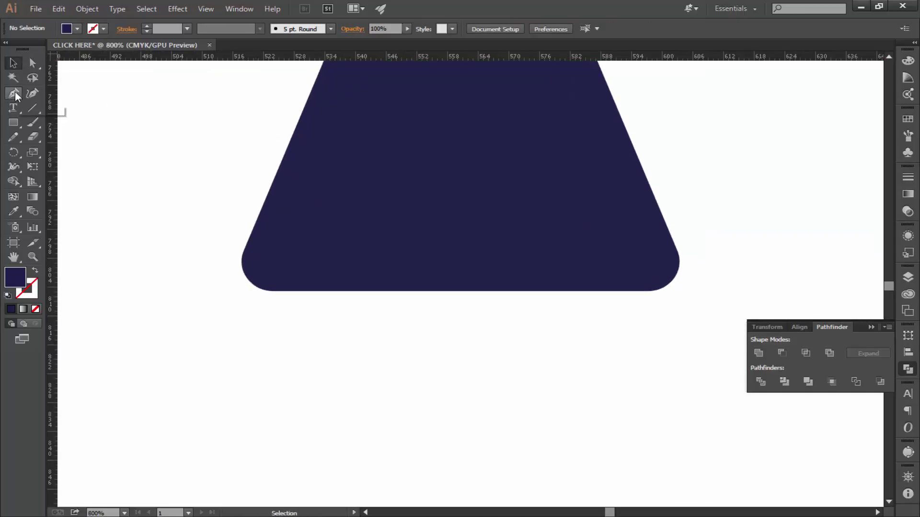
Undo the corner rounding and draw a thin #D10000 red rounded bar along the trapezoid's bottom
key(ctrl+z)
mouse_move(13, 123)
mouse_down()
mouse_move(51, 157)
mouse_move(76, 137)
mouse_up()
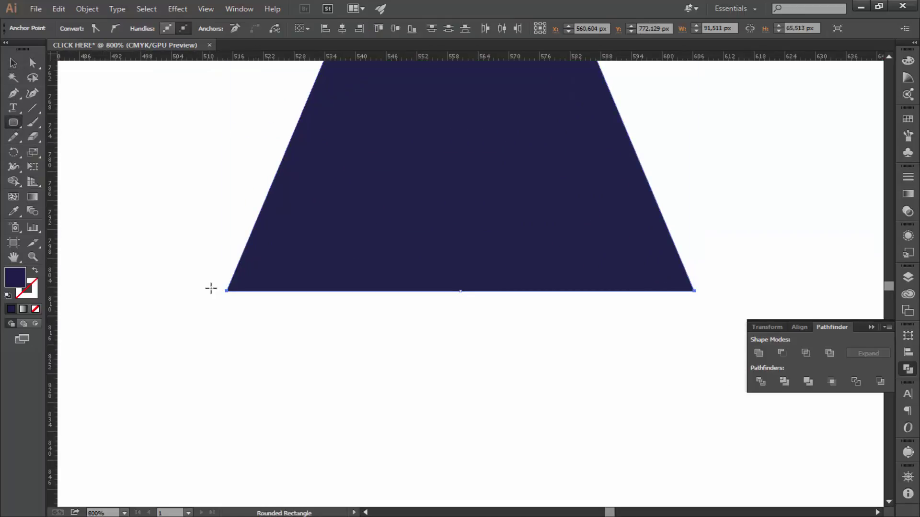
drag(225, 292, 704, 312)
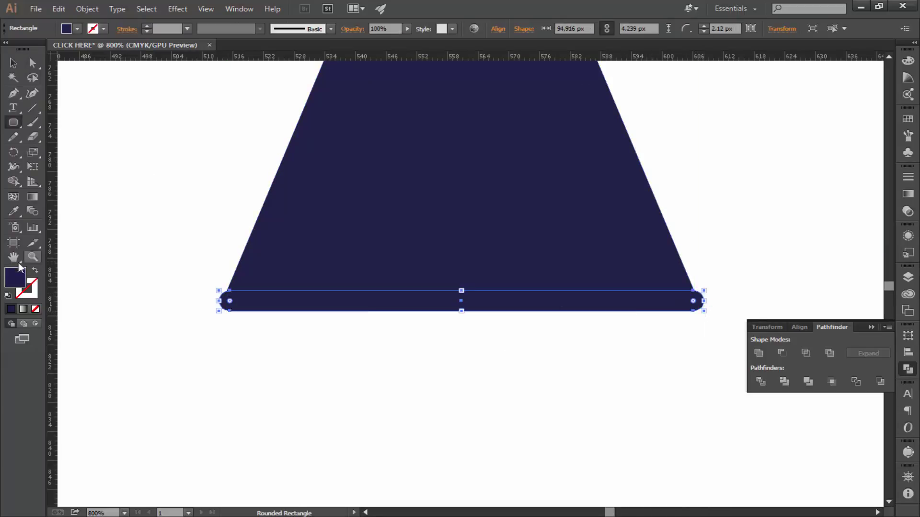
double_click(15, 276)
drag(452, 223, 452, 171)
click(434, 200)
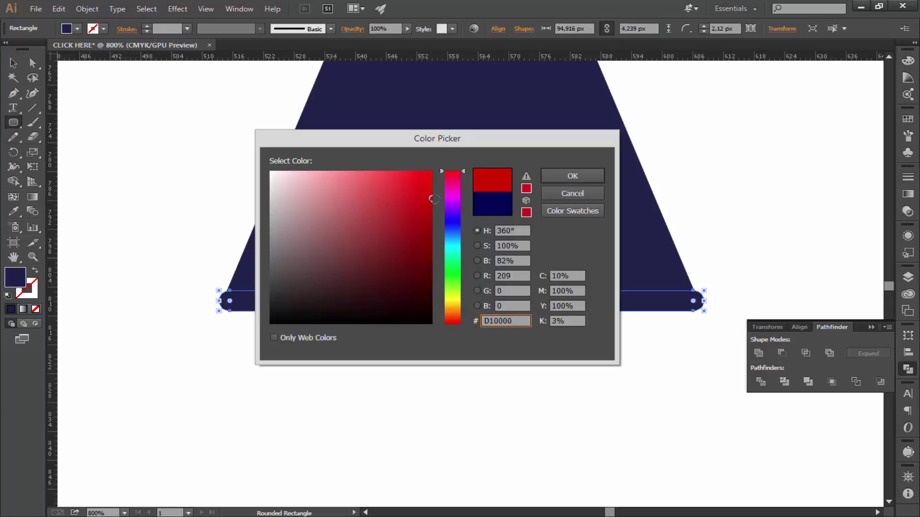
click(570, 178)
Centre the red bar horizontally on the navy trapezoid and group them
key(v)
click(130, 162)
key(ctrl+a)
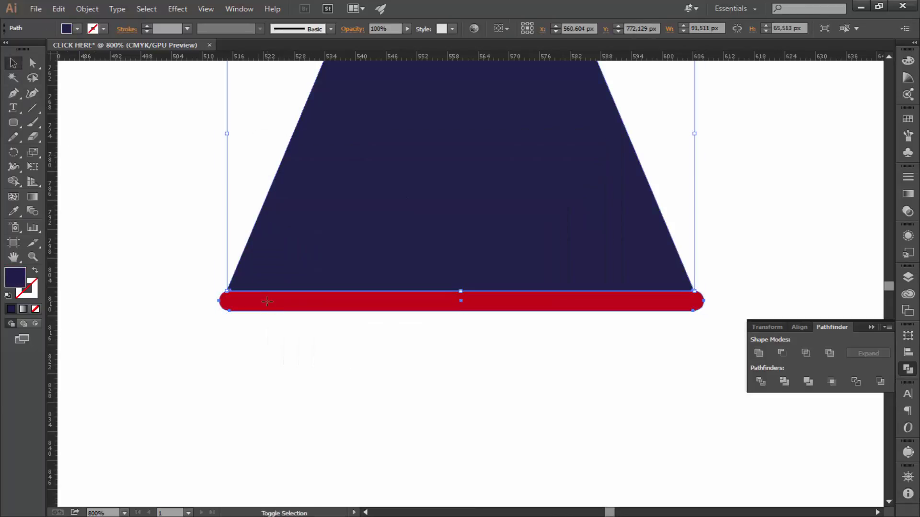
click(540, 29)
click(380, 252)
right_click(389, 248)
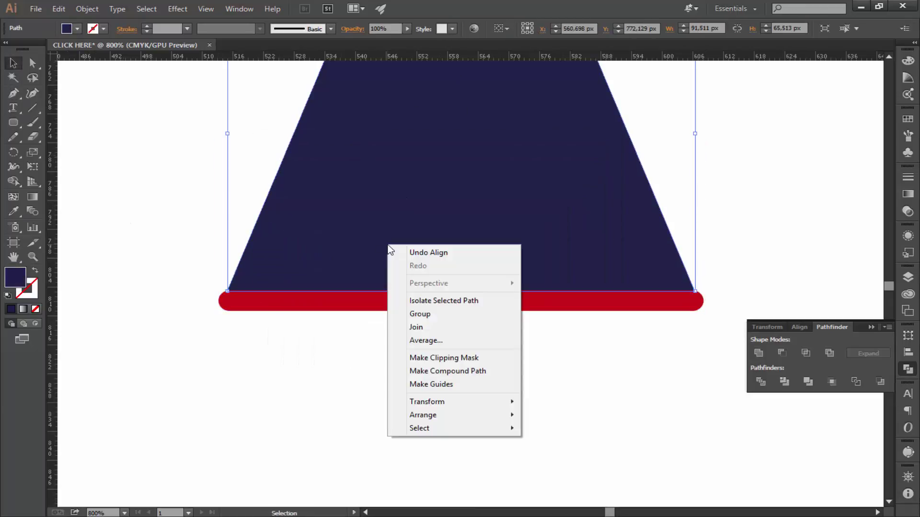
click(420, 314)
click(214, 378)
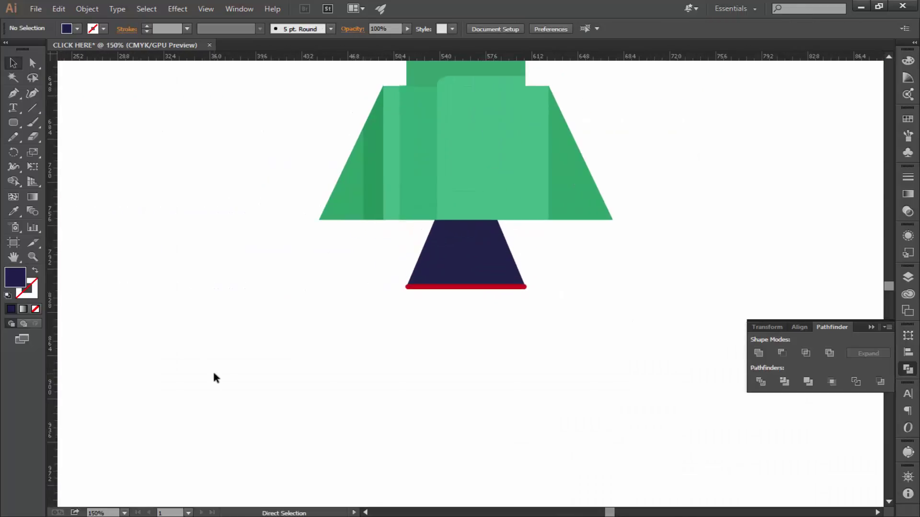
Nudge the trapezoid and red bar group up under the rocket base
key(Up)
key(Up)
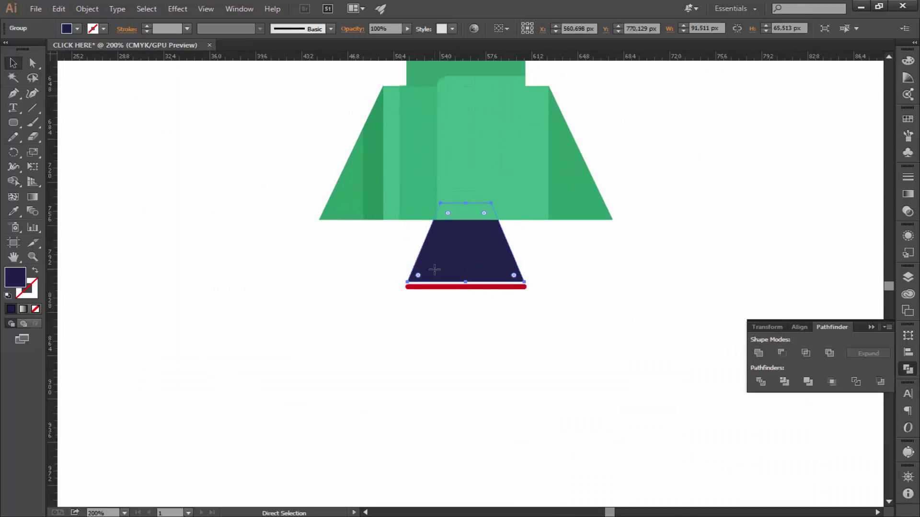
click(437, 328)
right_click(479, 262)
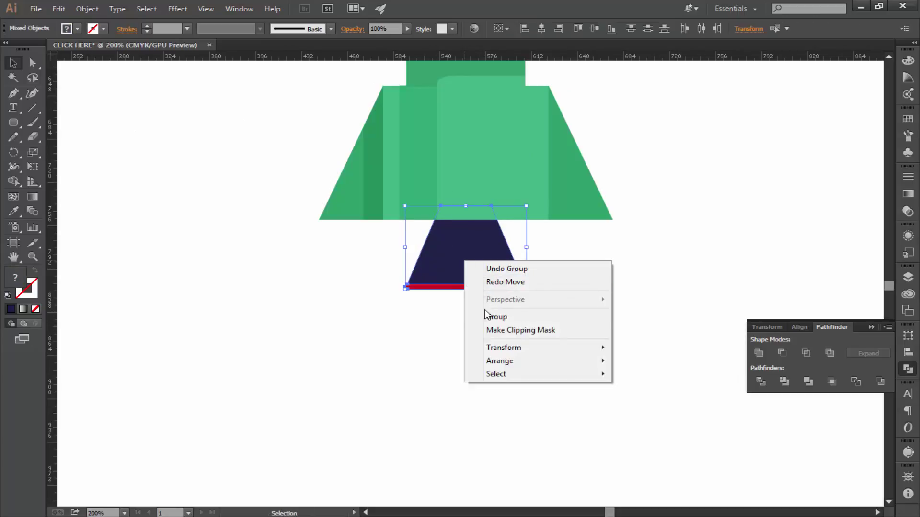
click(474, 274)
key(shift+Up)
key(Up)
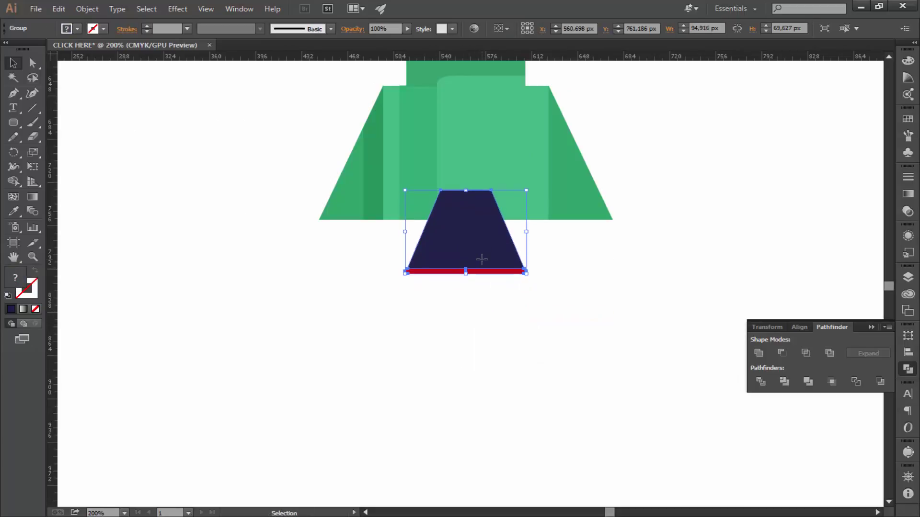
Send the navy trunk behind the green shapes
right_click(495, 267)
click(623, 397)
click(589, 395)
key(ctrl+minus)
key(ctrl+minus)
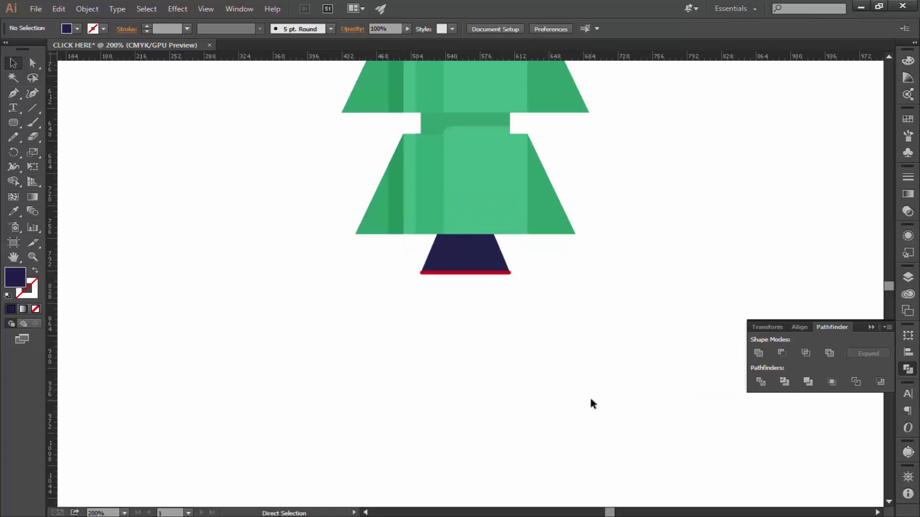
key(ctrl+minus)
key(ctrl+minus)
key(ctrl+plus)
key(ctrl+plus)
key(ctrl+plus)
Ungroup the green tree shapes
click(473, 260)
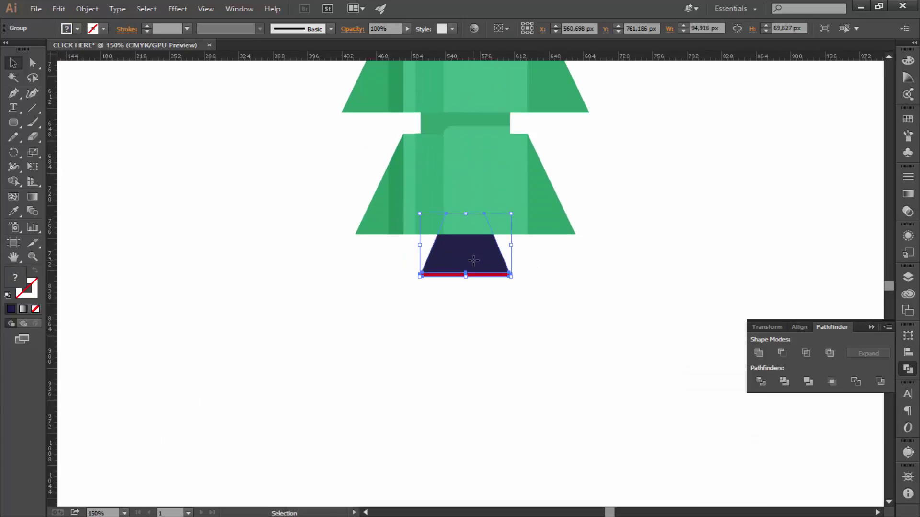
click(320, 378)
click(503, 190)
right_click(503, 189)
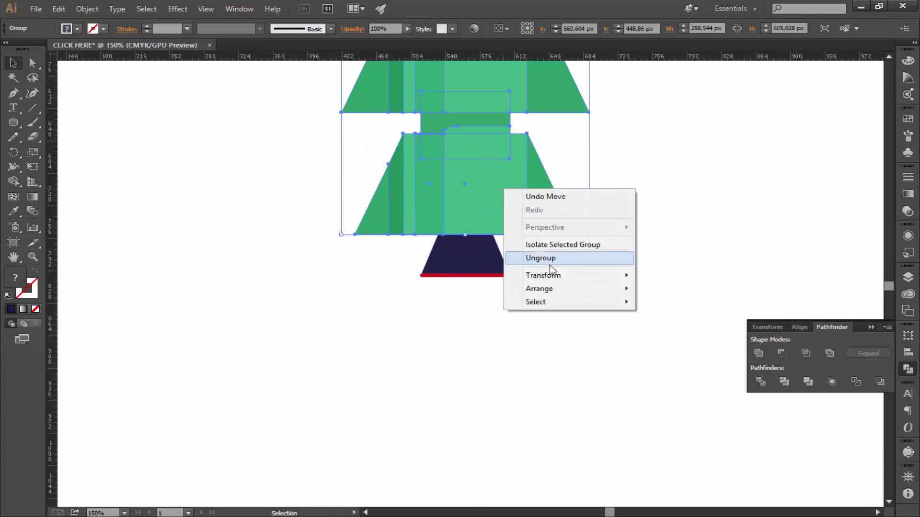
click(551, 258)
click(535, 291)
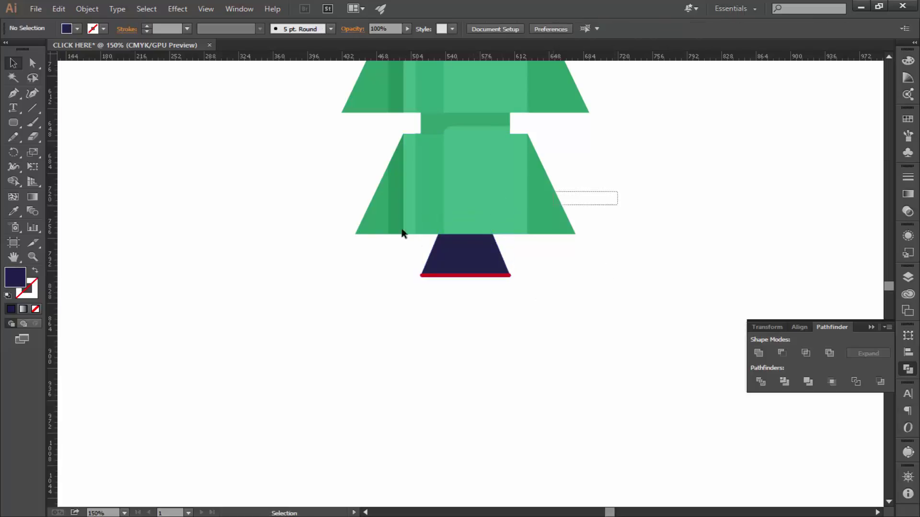
Group the trunk with the lower green trapezoid and nudge the group down one pixel
click(396, 211)
drag(646, 187, 396, 300)
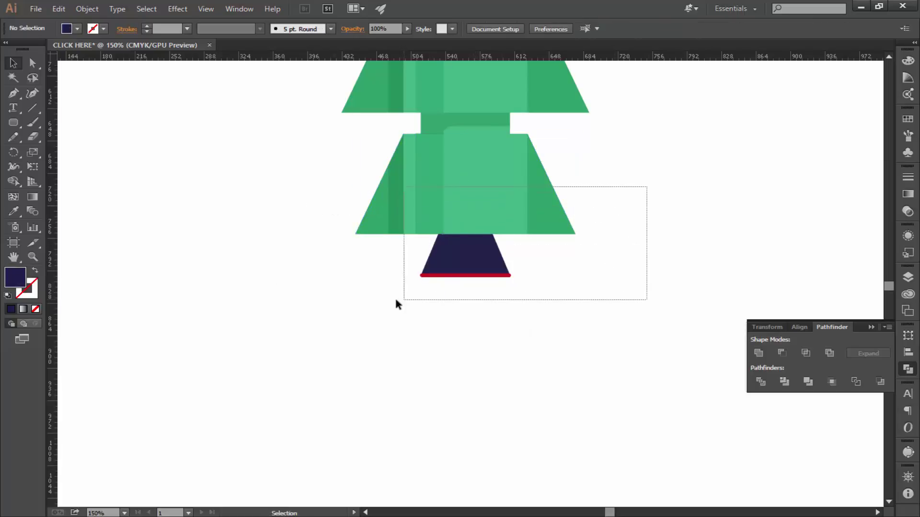
right_click(465, 274)
click(505, 330)
click(433, 328)
click(472, 254)
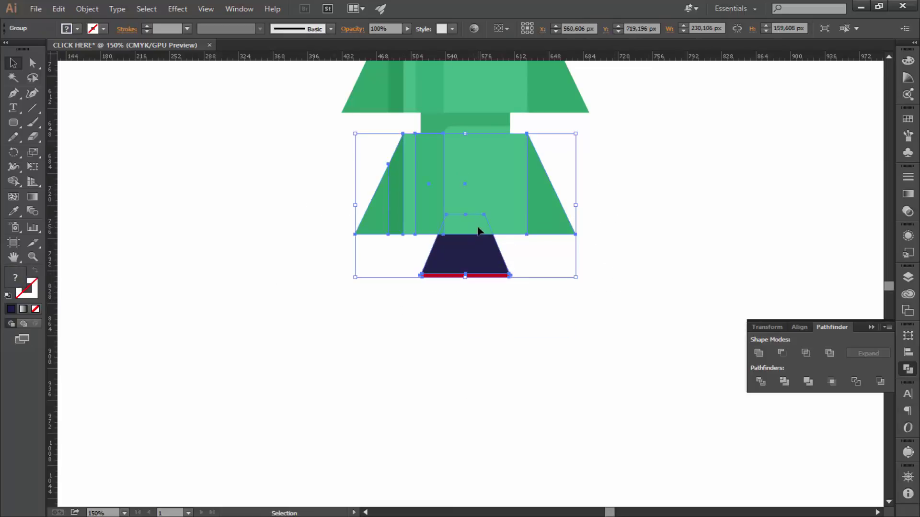
key(Down)
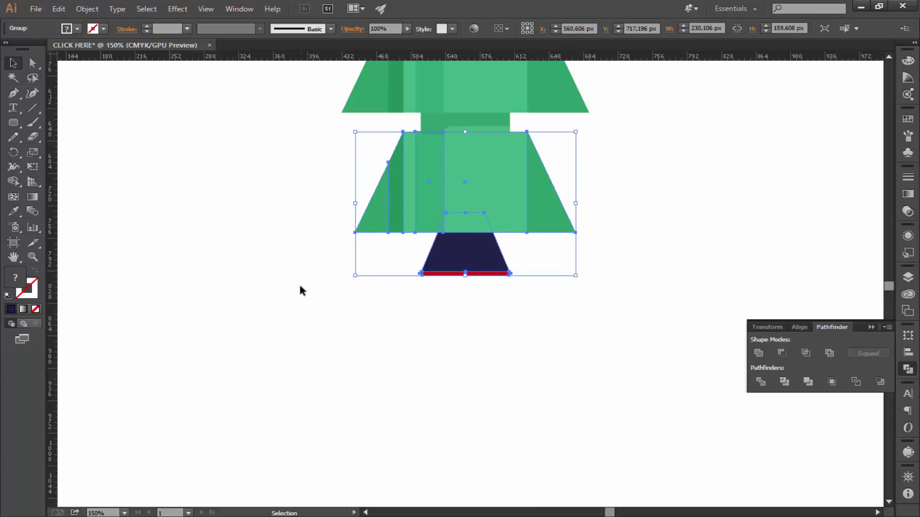
click(283, 299)
Group all the rocket parts together and enlarge the whole rocket
key(ctrl+minus)
key(ctrl+minus)
key(ctrl+minus)
key(ctrl+minus)
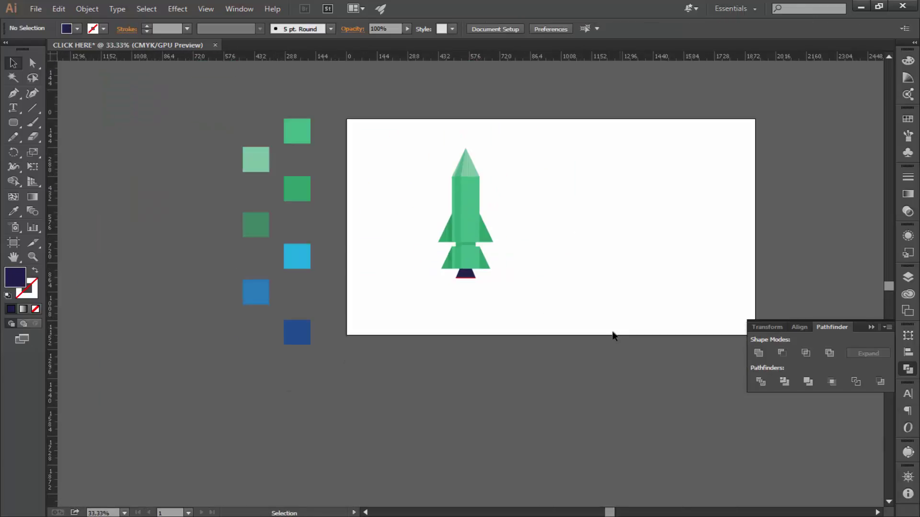
drag(526, 333, 436, 148)
right_click(469, 194)
click(606, 247)
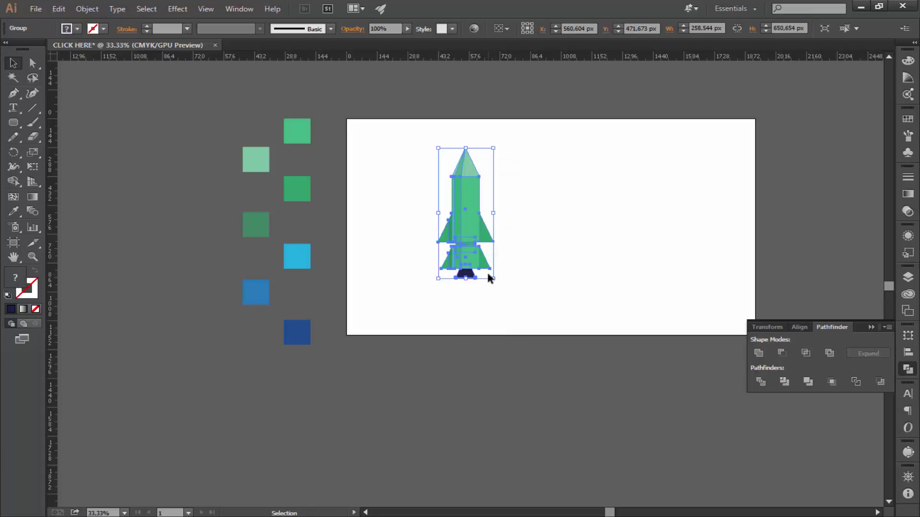
drag(493, 278, 506, 291)
key(ctrl+plus)
key(ctrl+plus)
click(372, 350)
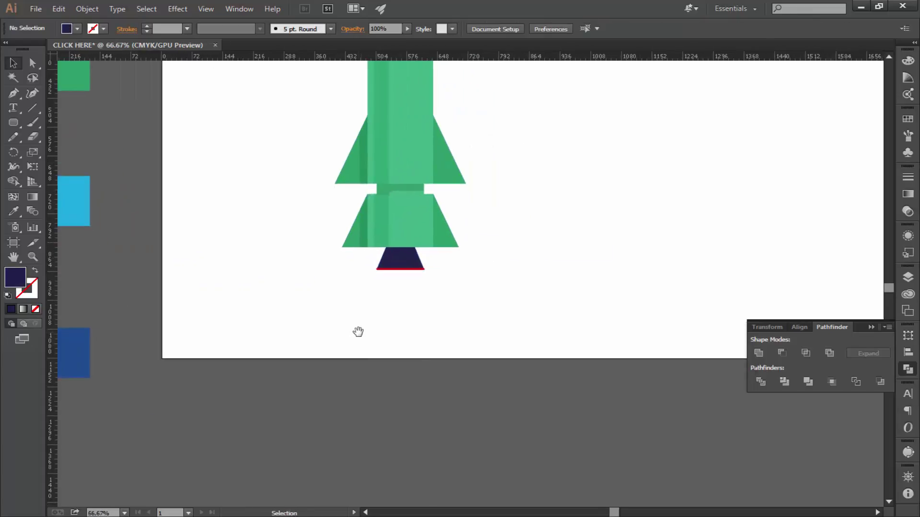
key(ctrl+plus)
key(ctrl+plus)
Ungroup the rocket and its lower group so the navy trapezoid stands alone
click(432, 171)
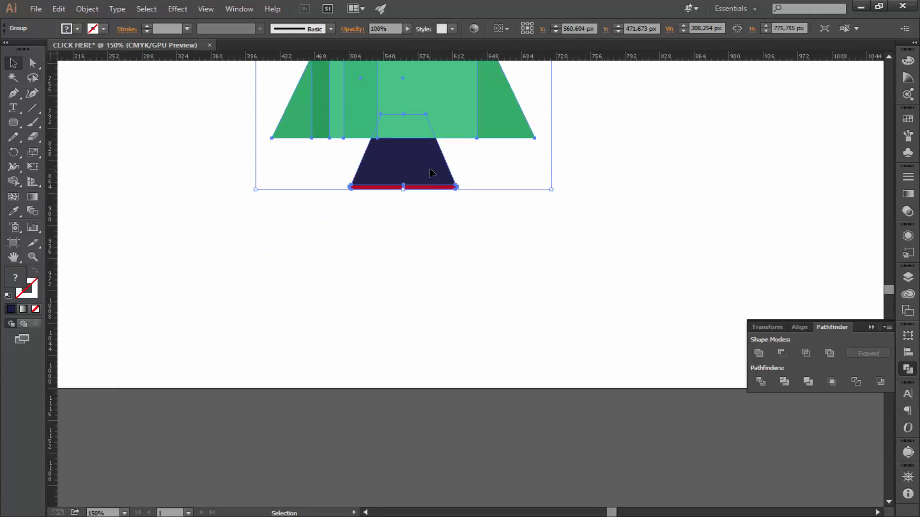
right_click(433, 172)
click(455, 238)
right_click(429, 163)
click(454, 231)
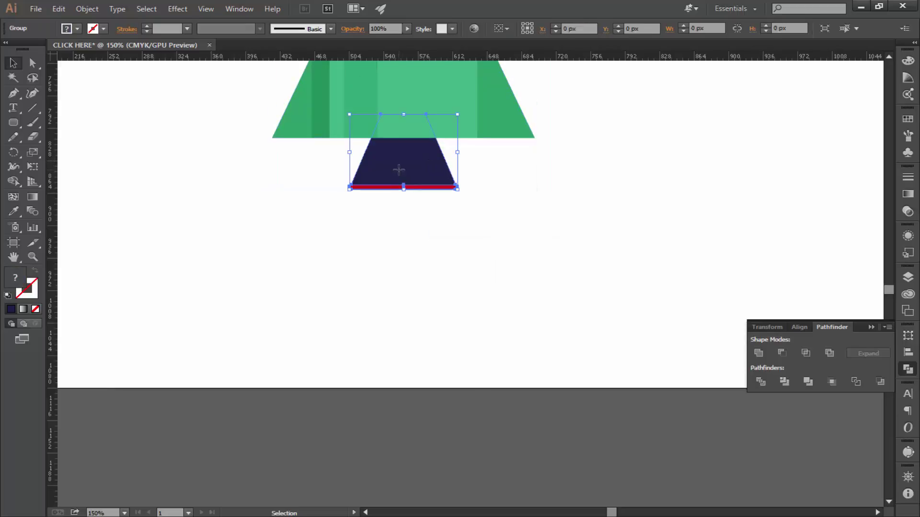
right_click(399, 171)
click(412, 240)
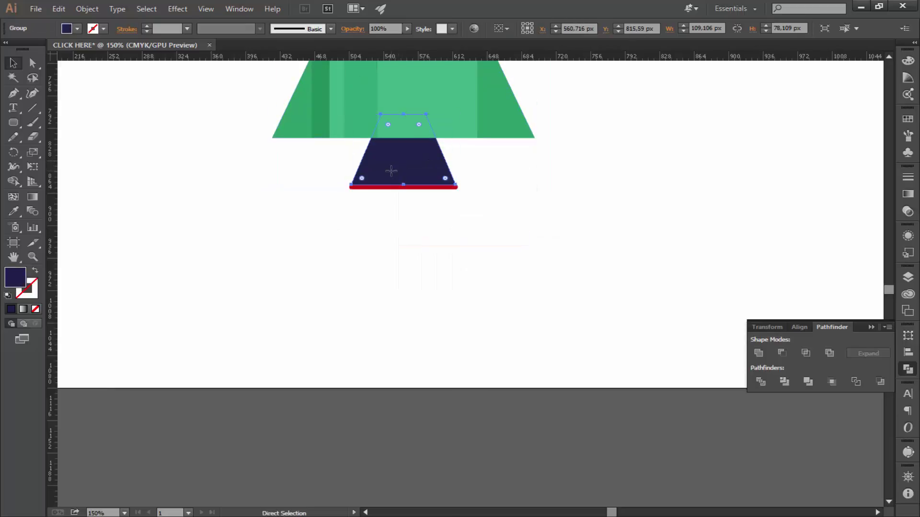
Place a resized copy of the navy trapezoid below the red band, filled yellow FFC306
drag(391, 171, 404, 234)
mouse_move(449, 260)
mouse_down()
mouse_move(527, 359)
mouse_move(533, 316)
mouse_move(462, 321)
mouse_up()
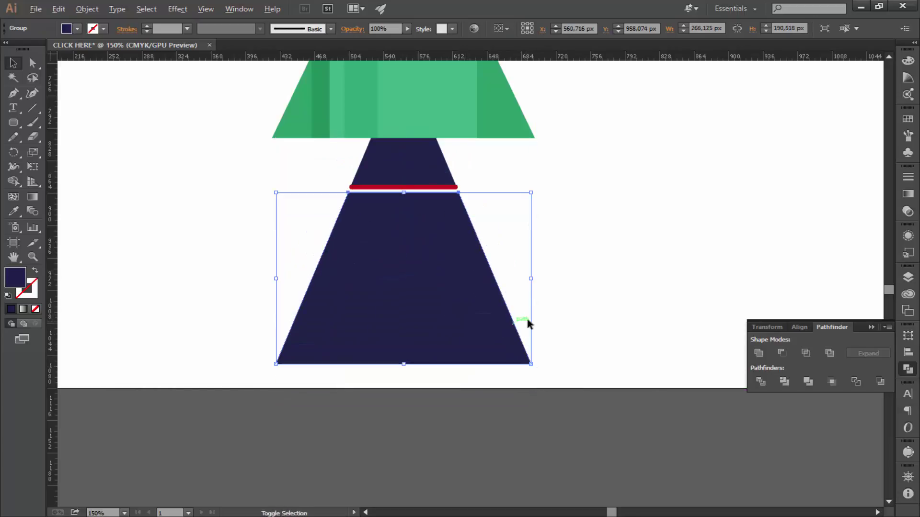
drag(531, 278, 408, 279)
mouse_move(318, 284)
mouse_down()
mouse_move(385, 296)
mouse_move(380, 279)
mouse_up()
click(481, 288)
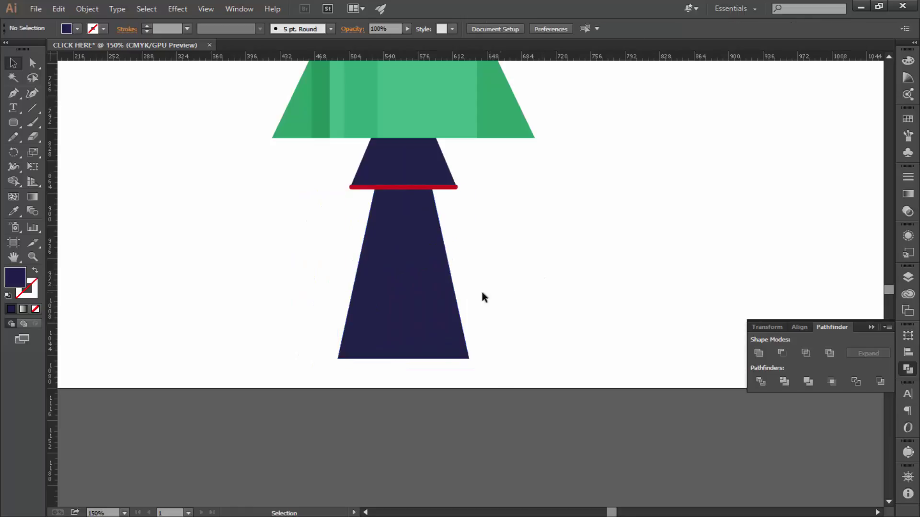
click(450, 281)
drag(473, 273, 482, 273)
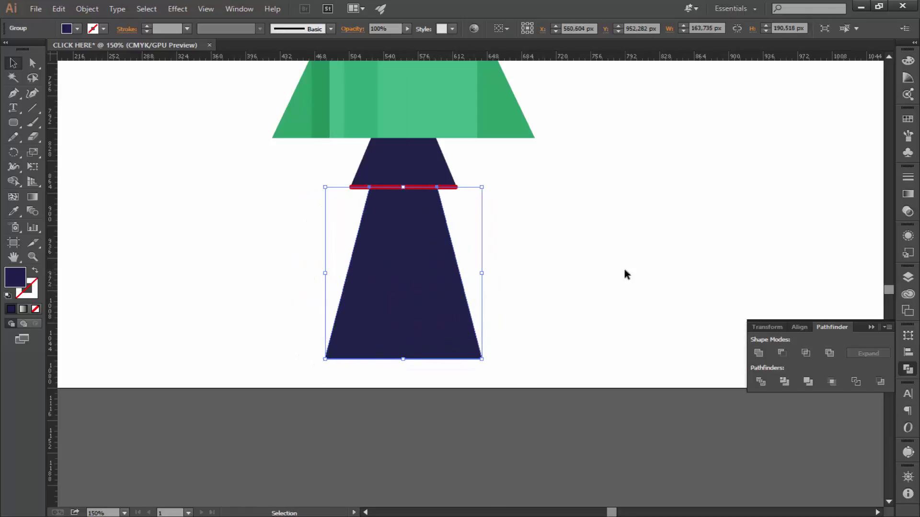
double_click(19, 280)
click(451, 302)
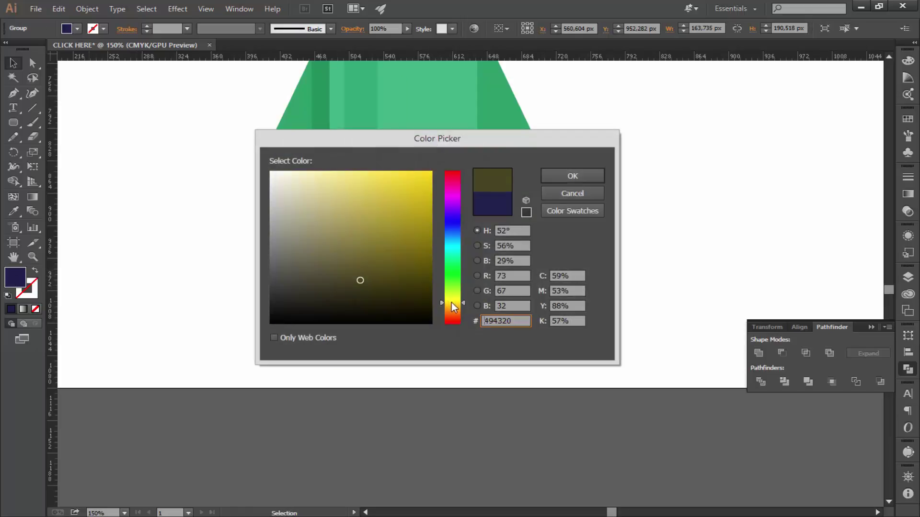
click(428, 171)
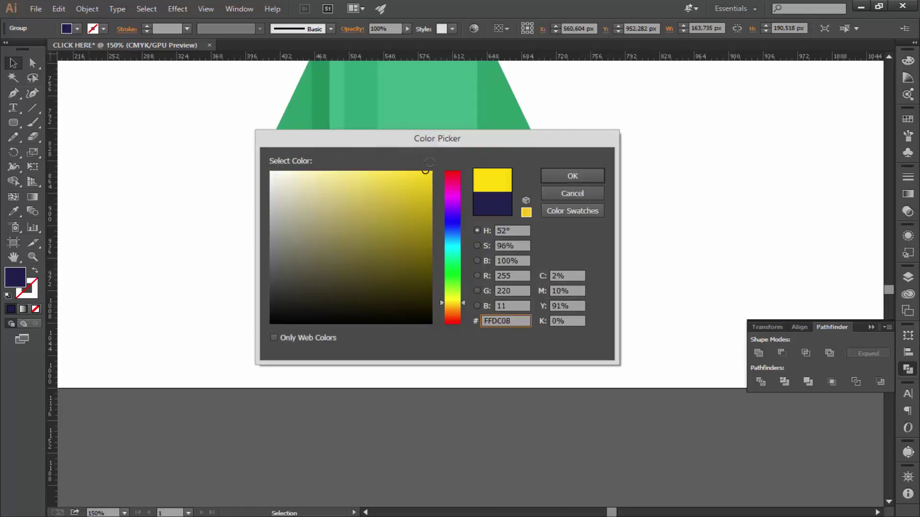
click(572, 176)
Add a smaller inner copy near the flame's top, filled orange FF9408
key(v)
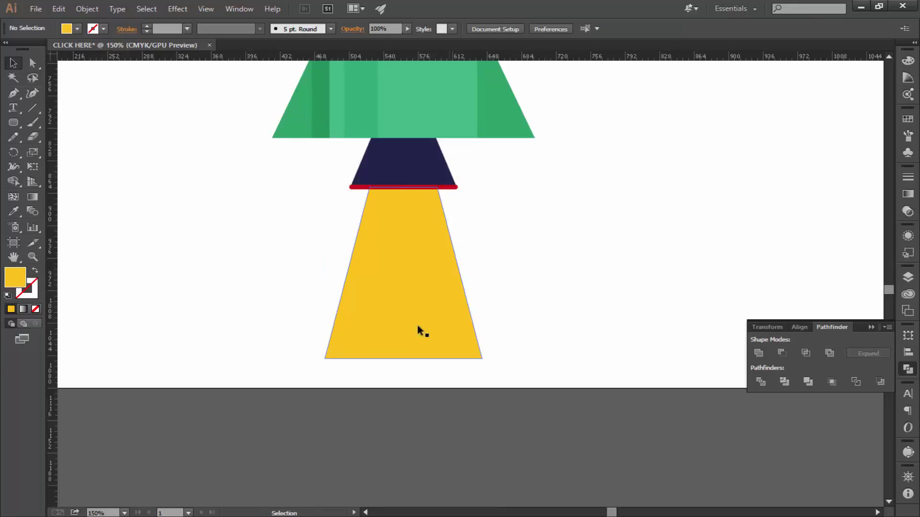
drag(481, 358, 468, 343)
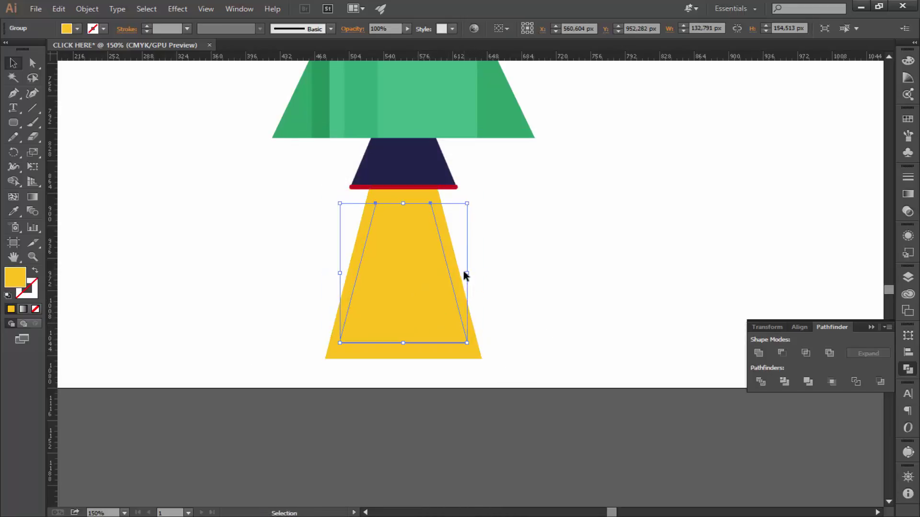
mouse_move(464, 271)
mouse_down()
mouse_move(432, 282)
mouse_move(416, 277)
mouse_up()
double_click(15, 277)
click(457, 313)
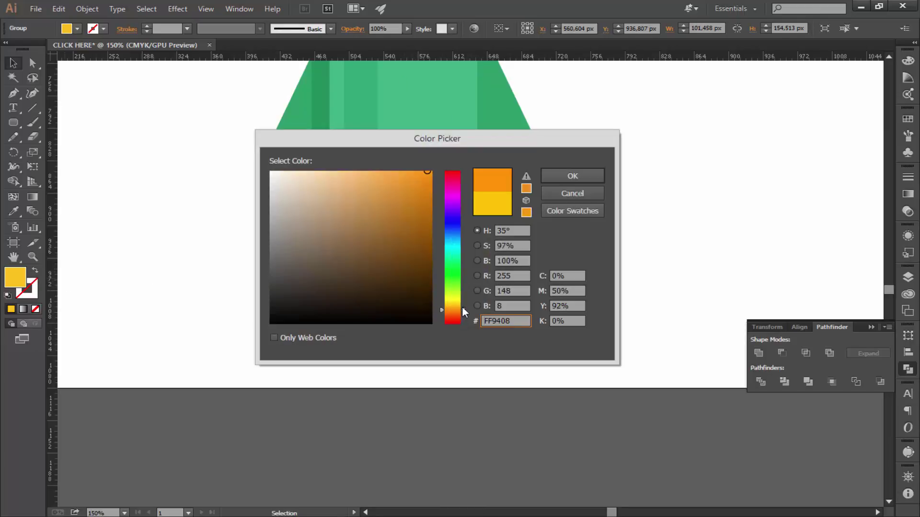
click(573, 176)
Select every rocket shape, flames included, and group them
drag(316, 267, 317, 266)
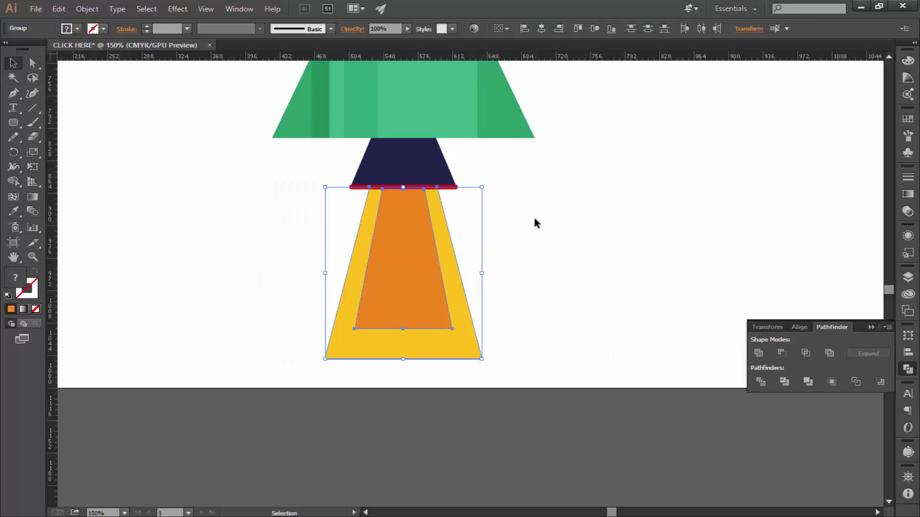
drag(503, 171, 278, 287)
click(571, 272)
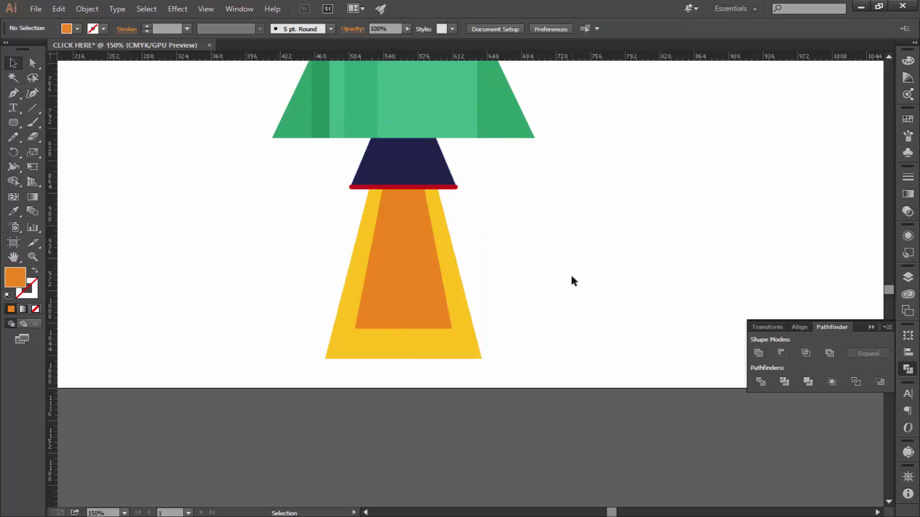
key(ctrl+minus)
Move the grouped rocket left off the artboard onto the pasteboard
key(ctrl+minus)
key(ctrl+minus)
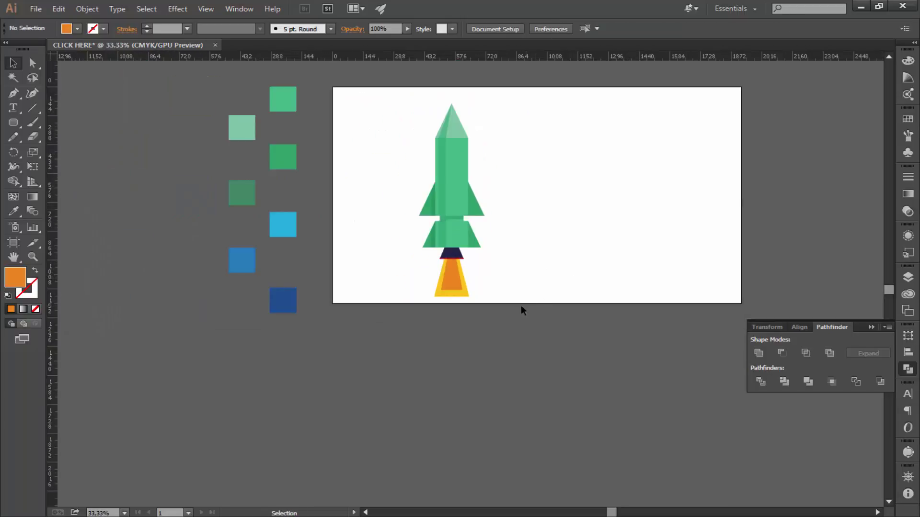
drag(522, 307, 411, 110)
right_click(472, 174)
click(493, 230)
click(509, 259)
key(ctrl+minus)
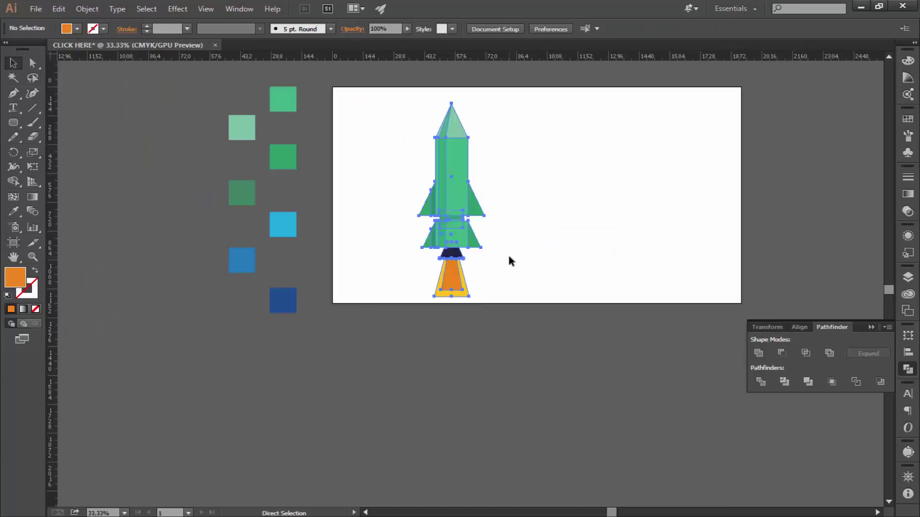
drag(485, 98, 446, 279)
right_click(462, 283)
click(491, 332)
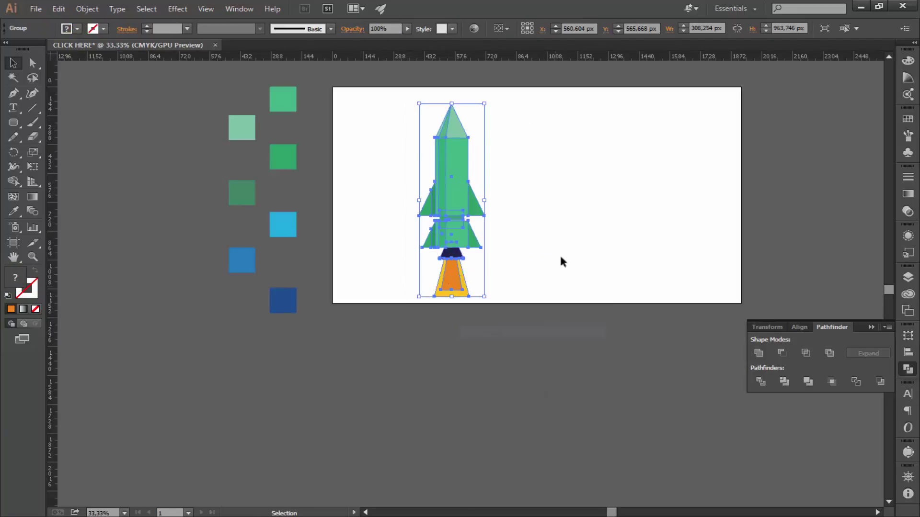
drag(458, 220, 141, 287)
click(273, 371)
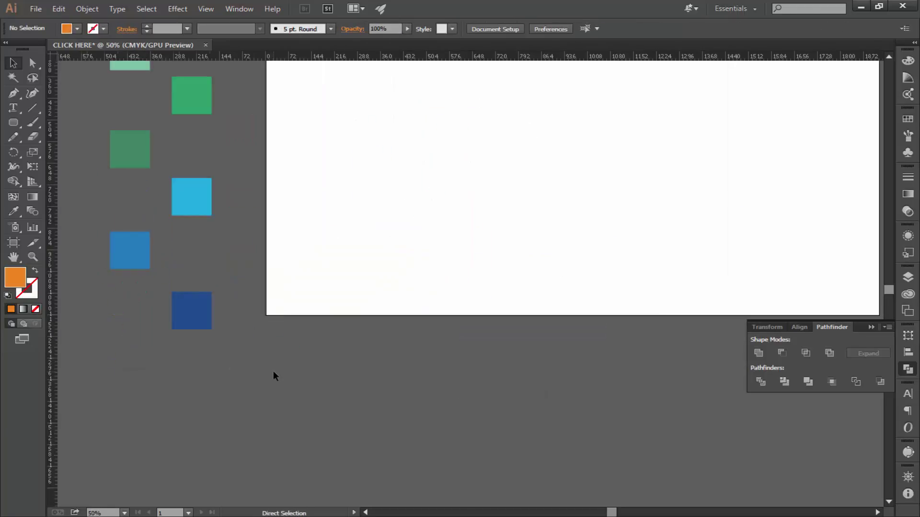
key(ctrl+minus)
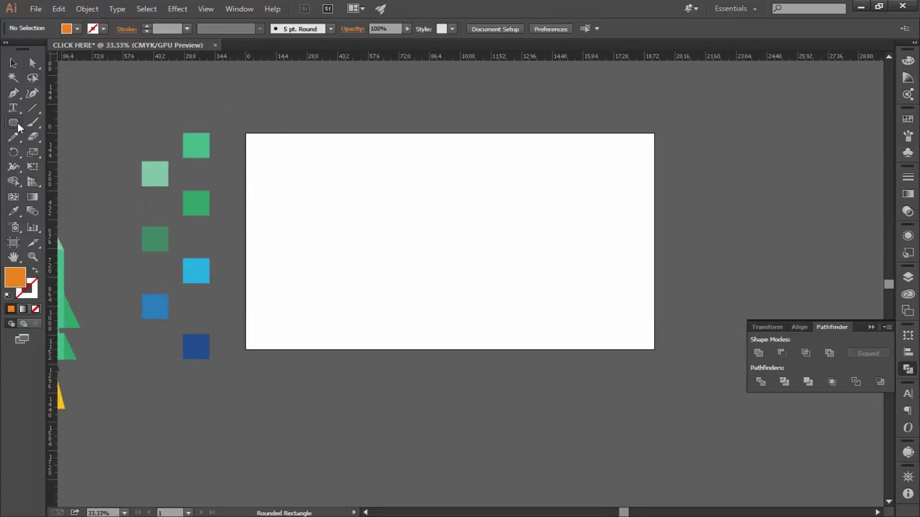
Draw a large orange circle at the artboard's bottom-right edge
drag(17, 122, 50, 150)
drag(628, 276, 710, 369)
click(546, 323)
click(509, 285)
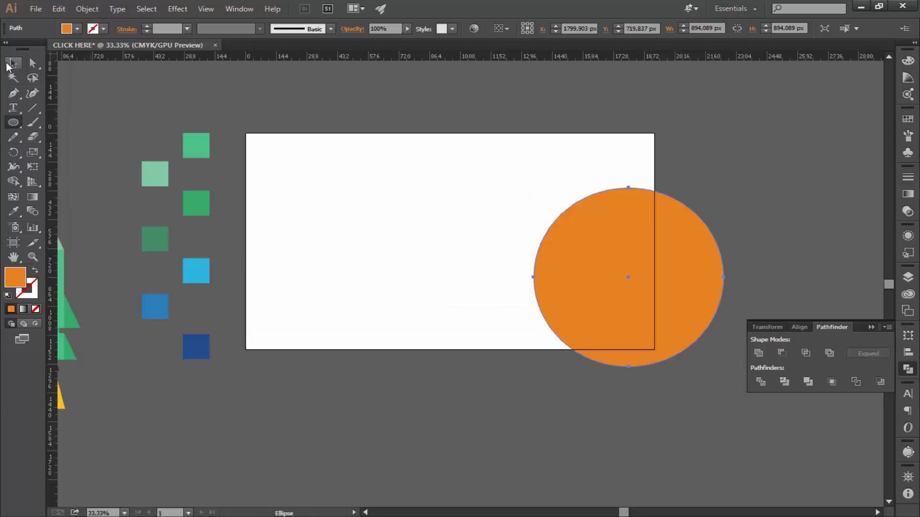
click(9, 64)
click(504, 242)
drag(598, 288, 609, 290)
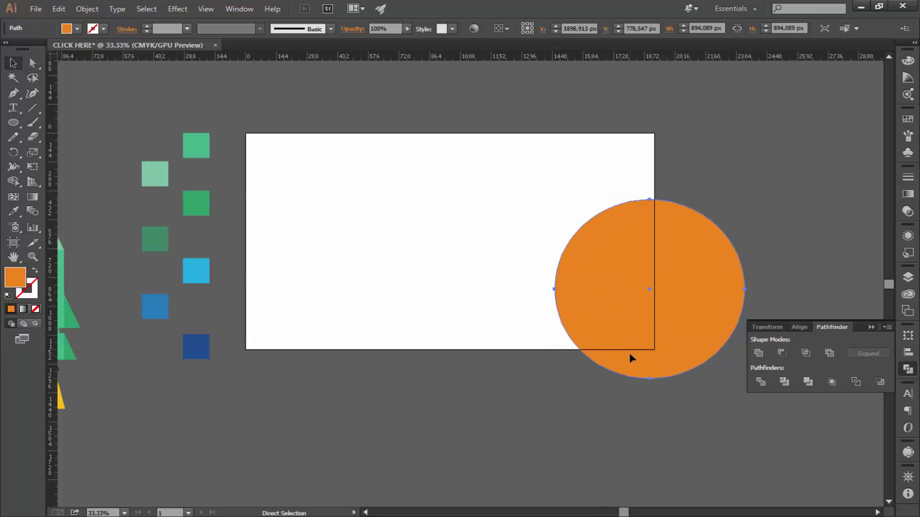
key(ctrl+alt+3)
key(c)
click(629, 353)
click(599, 280)
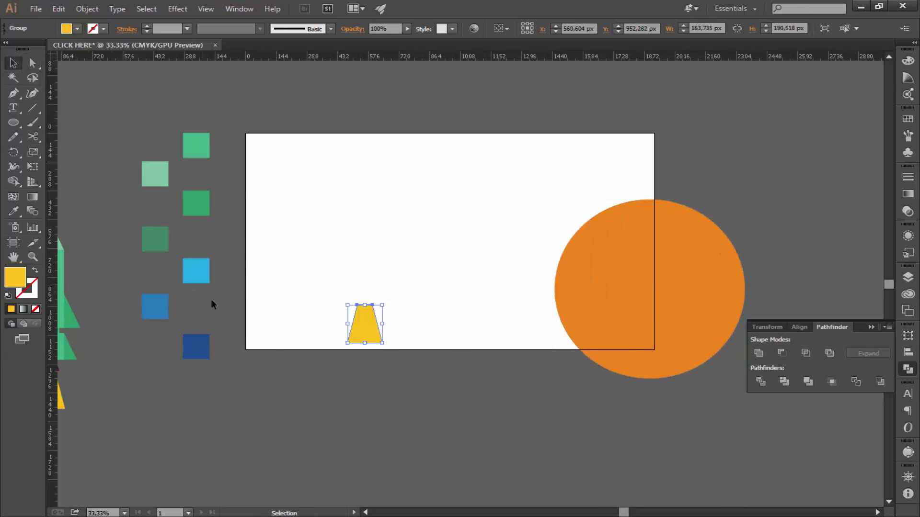
key(Delete)
key(a)
Add smaller copies of the circle to its left, about 634 px and 383 px
click(611, 318)
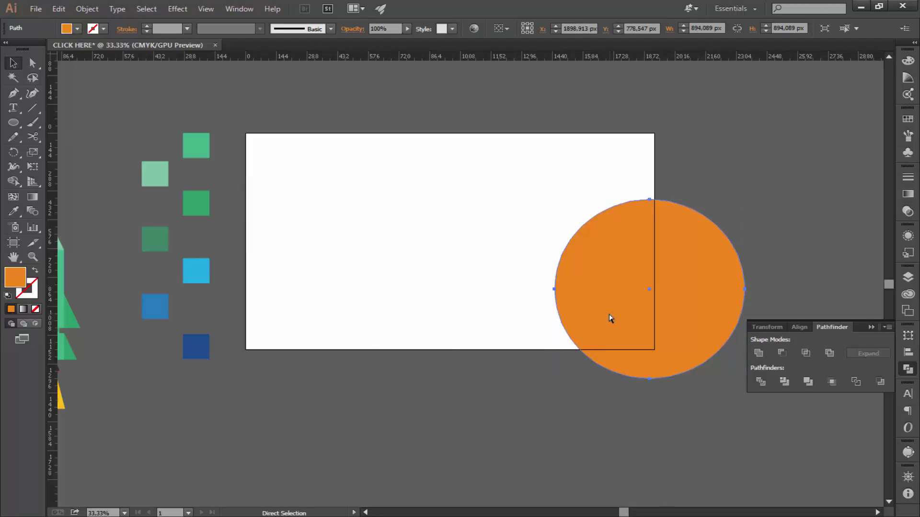
key(v)
drag(621, 330, 512, 334)
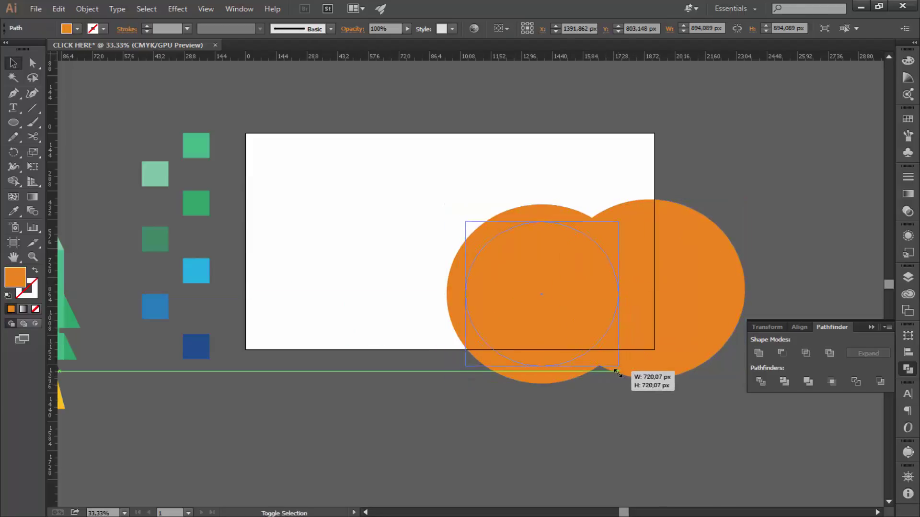
drag(634, 384, 609, 357)
drag(540, 318, 580, 335)
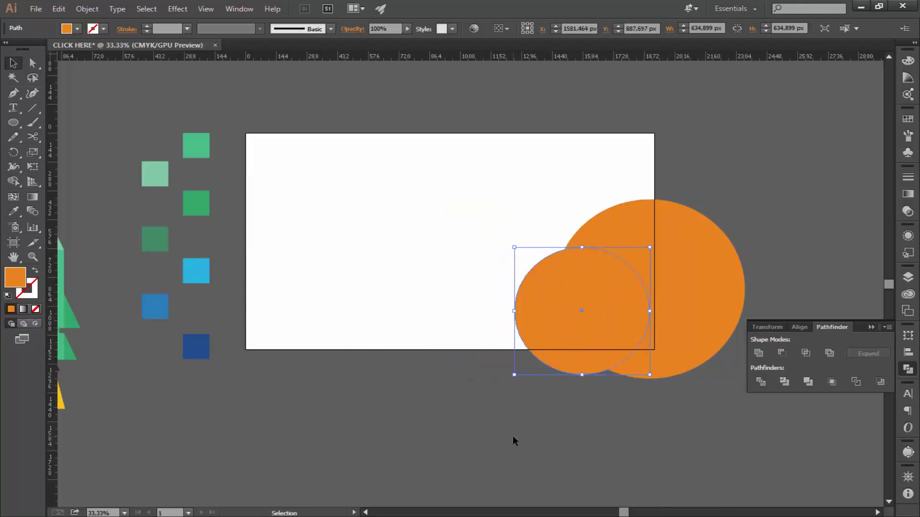
drag(579, 354, 521, 354)
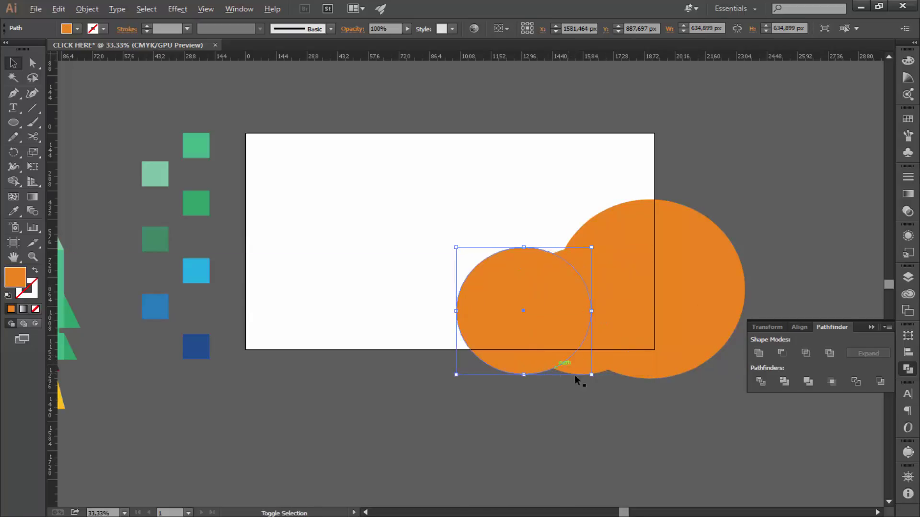
mouse_move(591, 375)
mouse_down()
mouse_move(564, 349)
mouse_move(525, 343)
mouse_up()
key(ctrl+shift+a)
mouse_move(509, 345)
mouse_down()
mouse_move(474, 329)
mouse_move(497, 340)
mouse_move(496, 348)
mouse_move(471, 319)
mouse_move(479, 324)
mouse_move(453, 314)
mouse_up()
Copy the small circle further left and higher up along the bottom
click(467, 375)
click(467, 341)
click(453, 340)
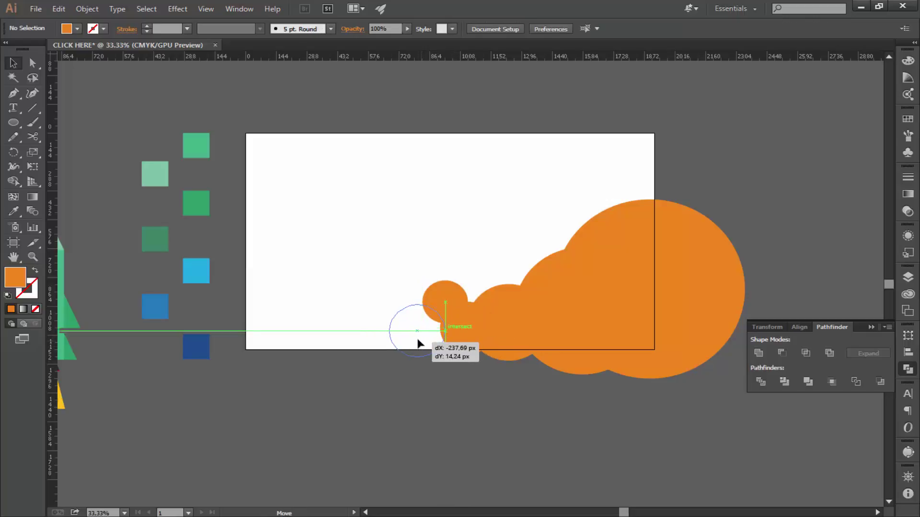
click(424, 378)
mouse_move(455, 346)
mouse_down()
mouse_move(405, 346)
mouse_move(447, 303)
mouse_up()
click(410, 388)
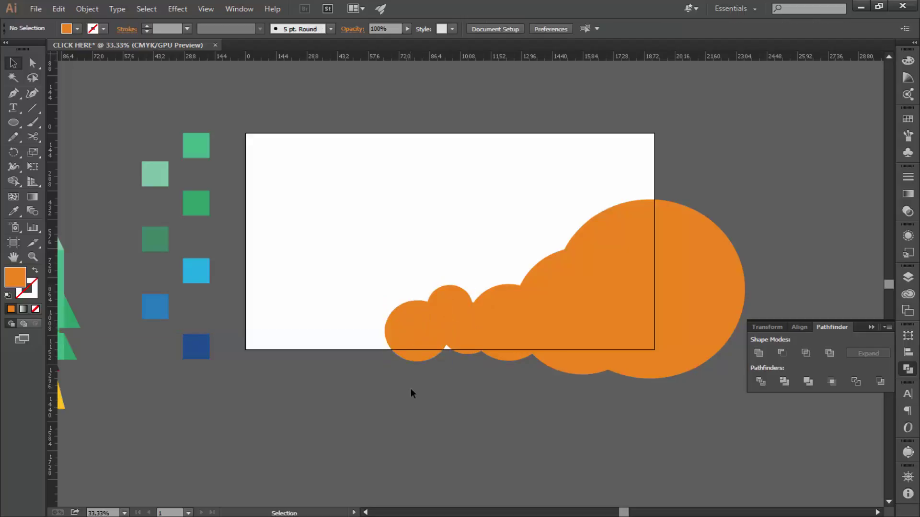
click(418, 352)
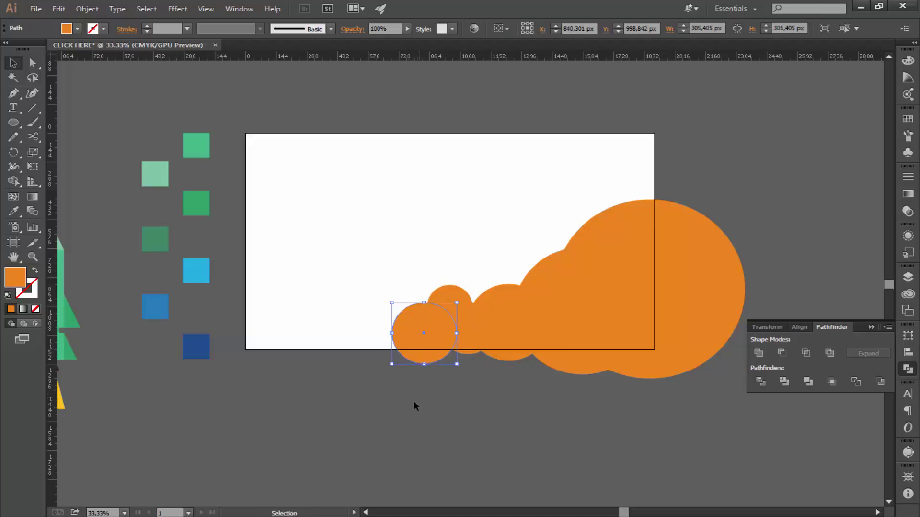
Add enlarged and shrunk circle copies at the lower left, then select all cloud circles
drag(405, 351, 346, 341)
mouse_move(397, 355)
mouse_down()
mouse_move(413, 378)
mouse_move(369, 399)
mouse_up()
key(v)
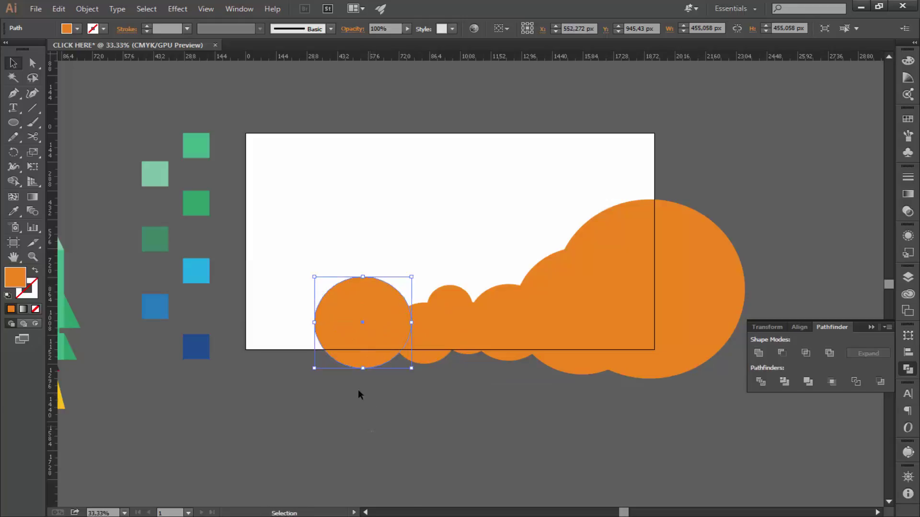
mouse_move(381, 359)
mouse_down()
mouse_move(326, 383)
mouse_move(315, 344)
mouse_move(287, 365)
mouse_up()
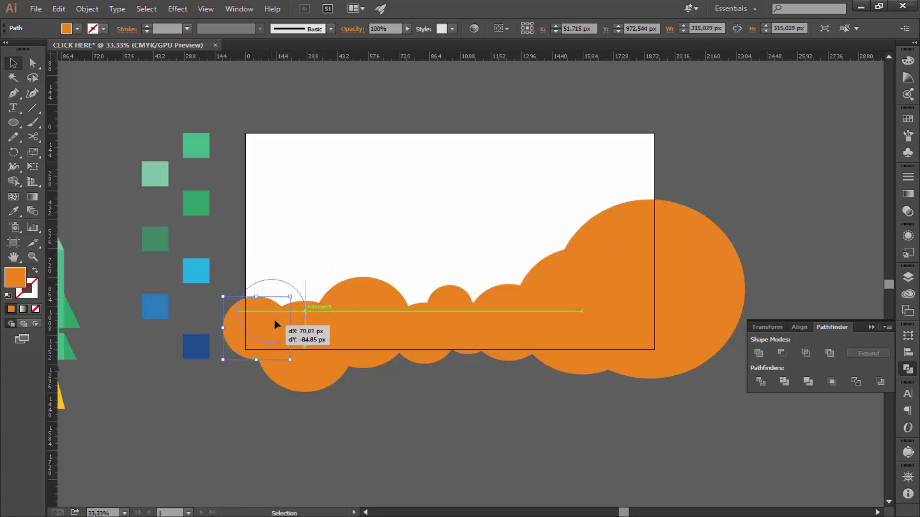
mouse_move(313, 329)
mouse_down()
mouse_move(269, 294)
mouse_move(294, 321)
mouse_up()
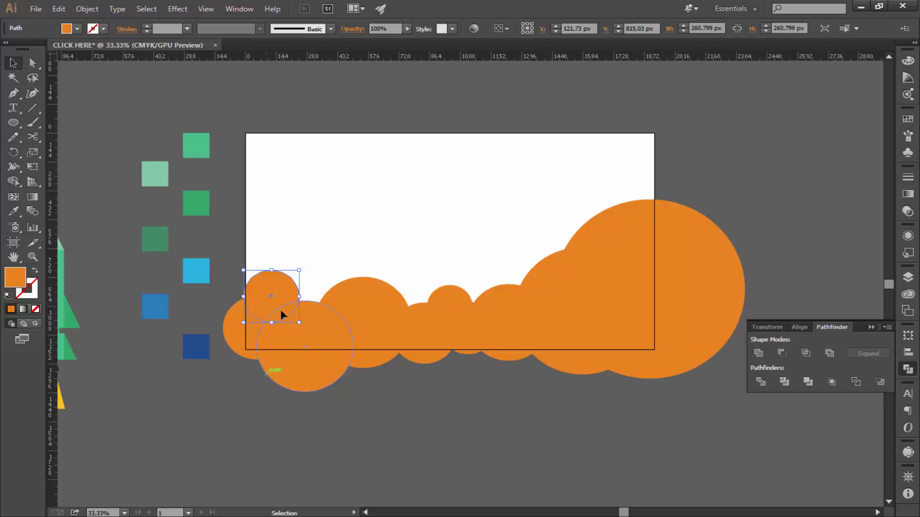
click(545, 369)
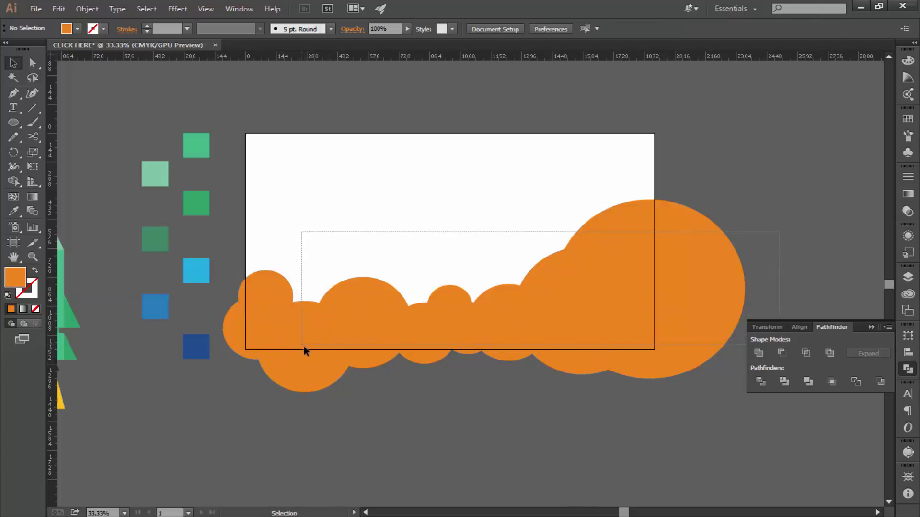
drag(250, 372, 259, 378)
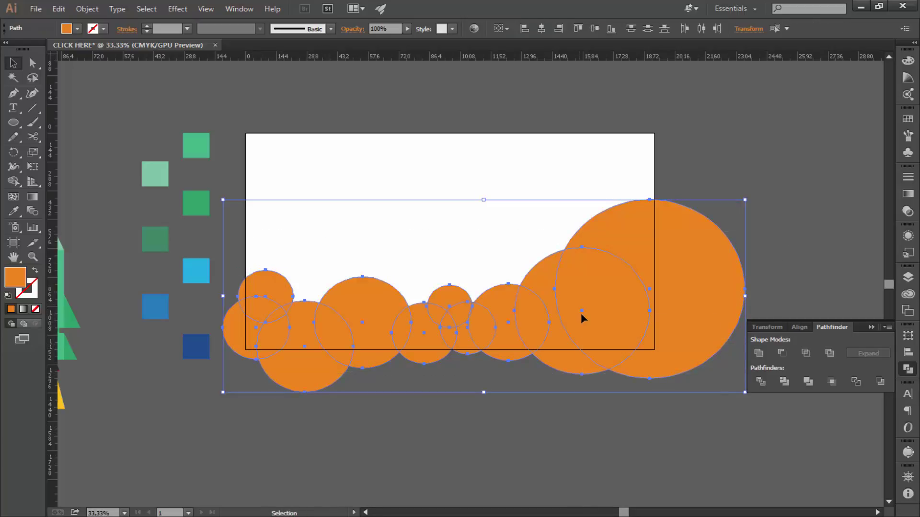
Alt-drag a copy of the cloud circles below and unite the top circles into one shape
drag(454, 322, 523, 406)
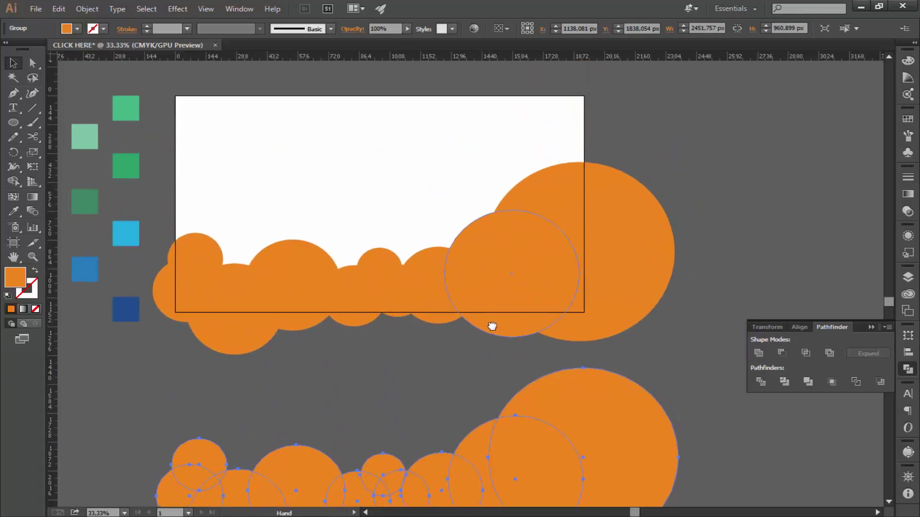
click(726, 240)
drag(194, 326, 194, 327)
click(741, 278)
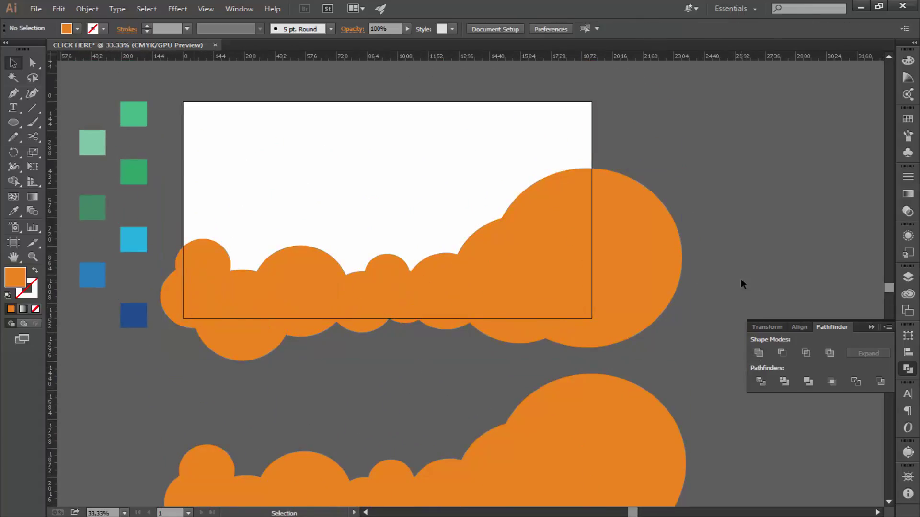
Recolour the merged top cloud with the light-blue swatch using the Eyedropper
key(ctrl+minus)
click(561, 268)
key(i)
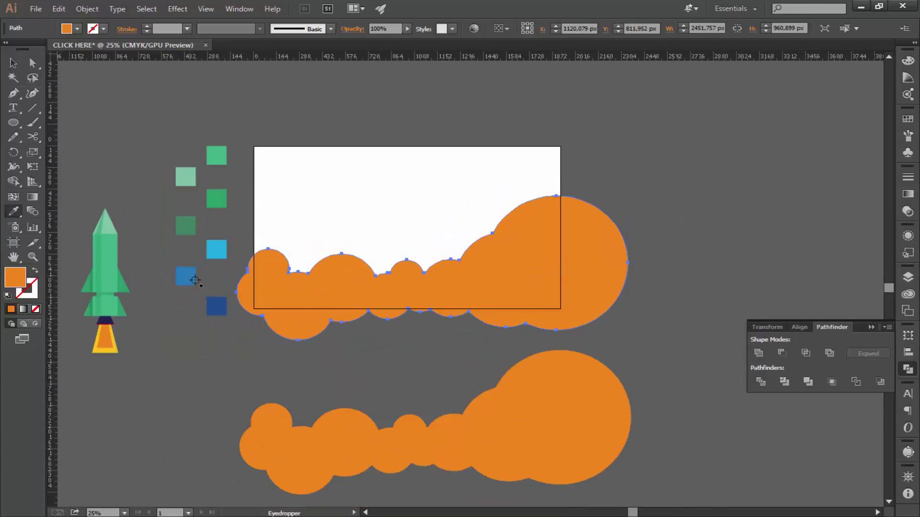
key(v)
key(ctrl+shift+a)
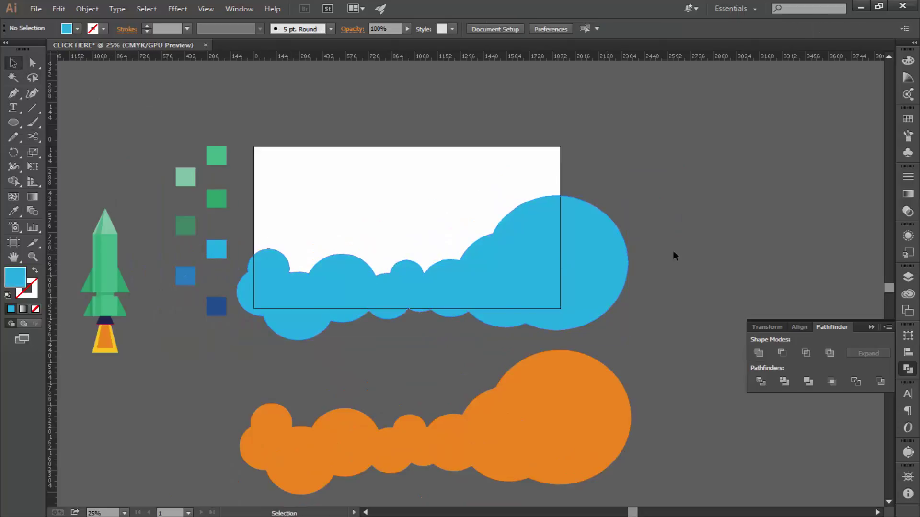
Move one of the orange copy's circles up and shrink it to 289 px, then shift a small one left
key(ctrl+plus)
scroll(641, 221, down, 5)
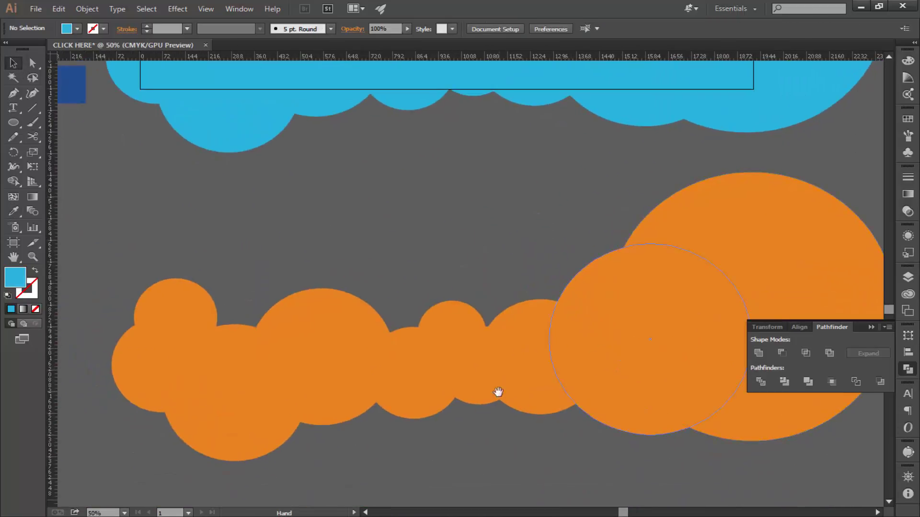
click(479, 336)
right_click(507, 344)
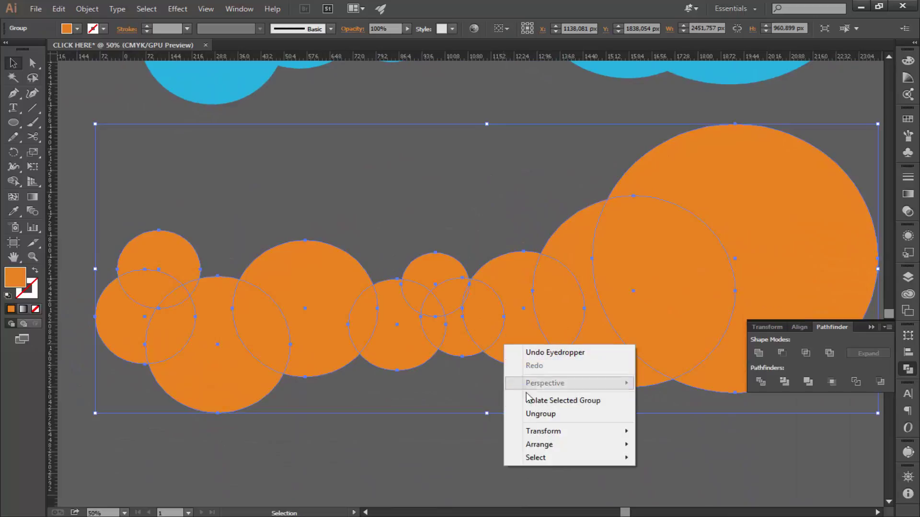
click(513, 413)
key(a)
click(518, 357)
drag(534, 360, 539, 296)
mouse_move(503, 252)
mouse_down()
mouse_move(525, 249)
mouse_move(525, 262)
mouse_up()
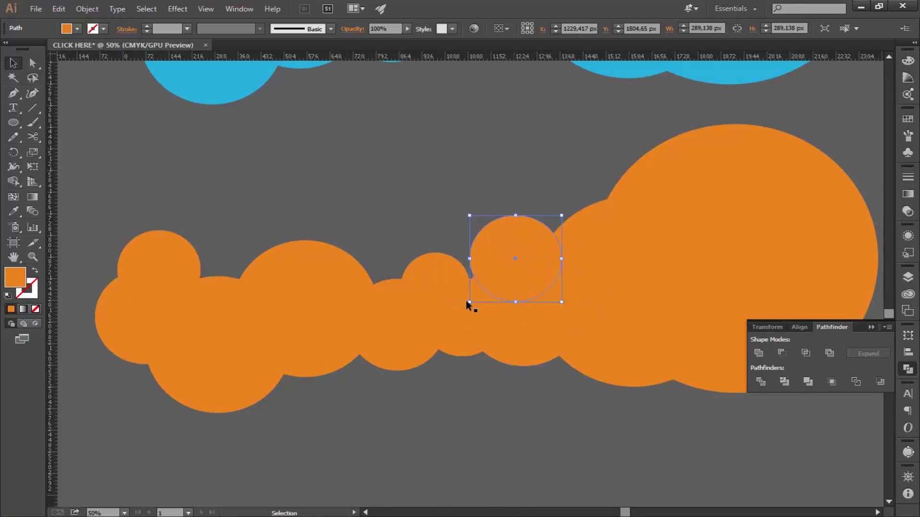
mouse_move(454, 284)
mouse_down()
mouse_move(476, 284)
mouse_move(391, 329)
mouse_move(455, 362)
mouse_up()
Raise the large left orange circle, shrink it to about 270 px, and copy it leftward
click(316, 305)
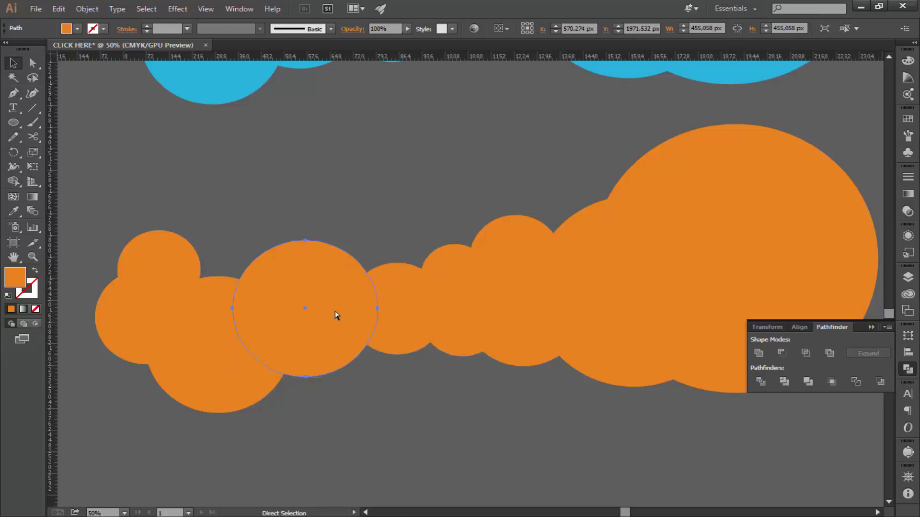
drag(335, 320, 340, 288)
mouse_move(379, 342)
mouse_down()
mouse_move(353, 317)
mouse_move(349, 269)
mouse_move(213, 256)
mouse_up()
click(293, 216)
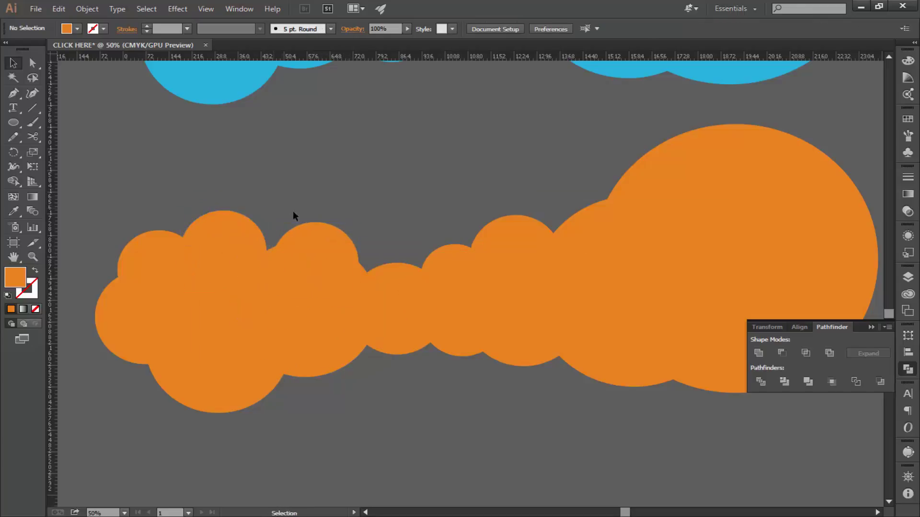
Shrink the biggest orange circle to 640 px and add a small circle on the cloud top
click(647, 233)
scroll(609, 216, right, 5)
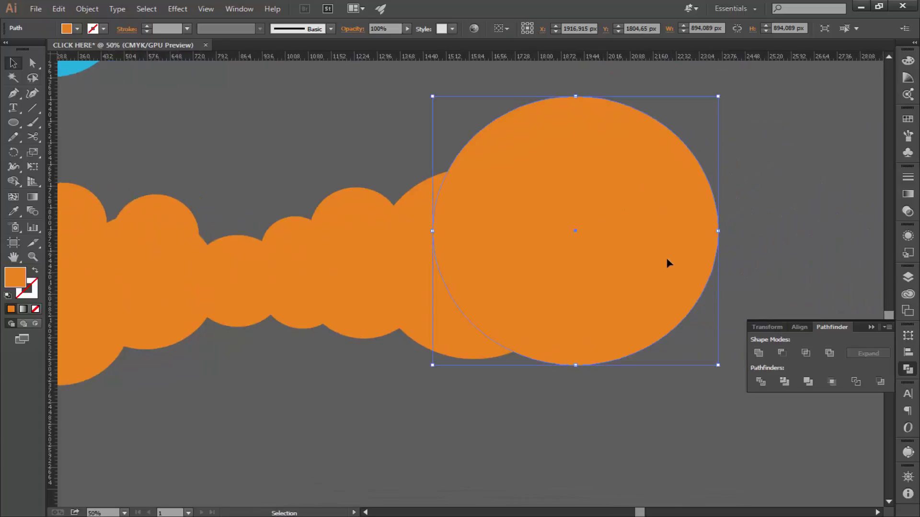
drag(720, 368, 677, 326)
mouse_move(618, 254)
mouse_down()
mouse_move(652, 328)
mouse_move(647, 256)
mouse_up()
drag(690, 329, 660, 298)
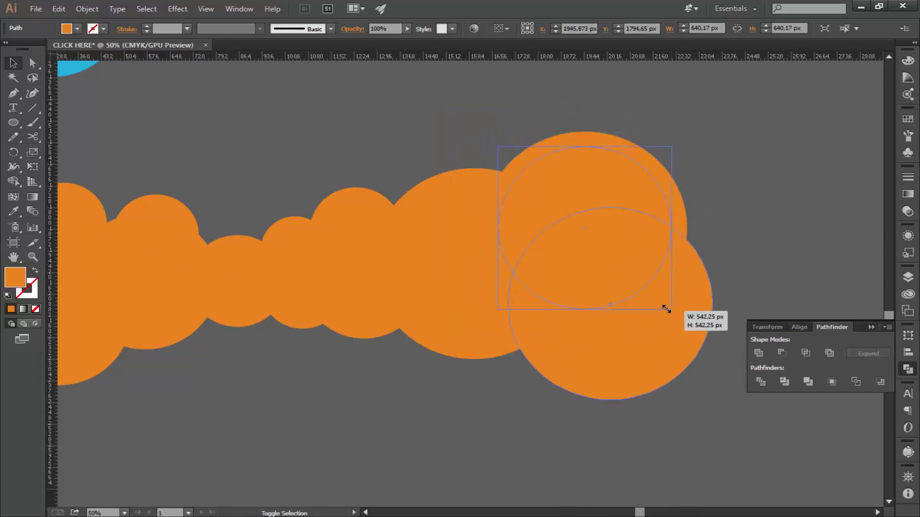
drag(590, 208, 618, 201)
click(803, 204)
Duplicate the orange circles below the original and unite the copy into one cloud
key(ctrl+minus)
key(ctrl+minus)
key(ctrl+minus)
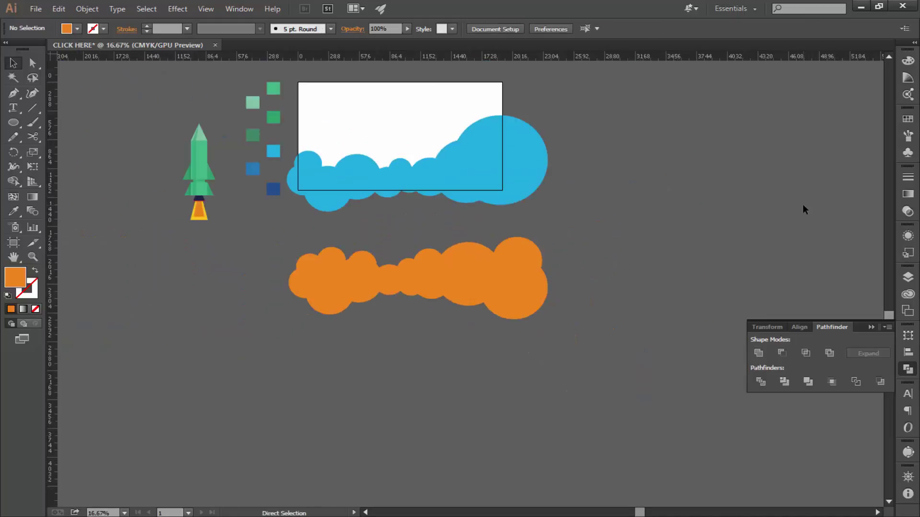
click(324, 290)
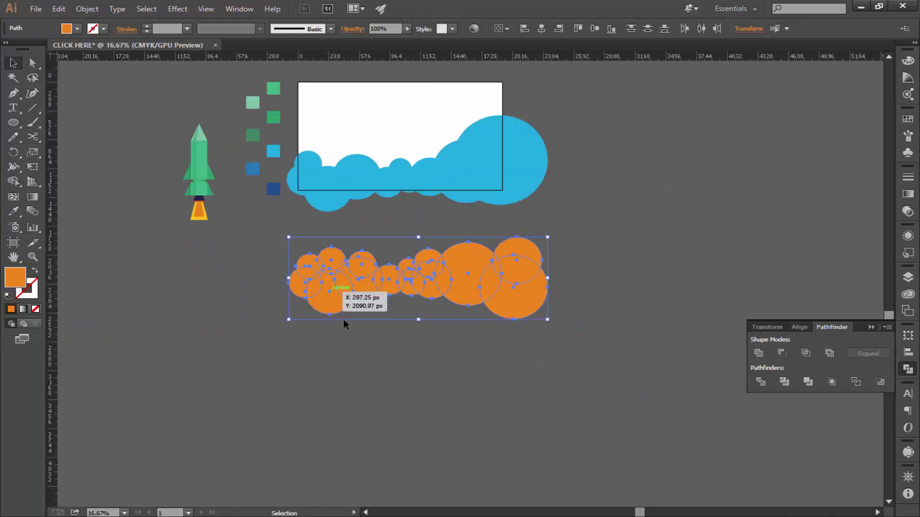
key(a)
drag(478, 301, 482, 374)
key(ctrl+z)
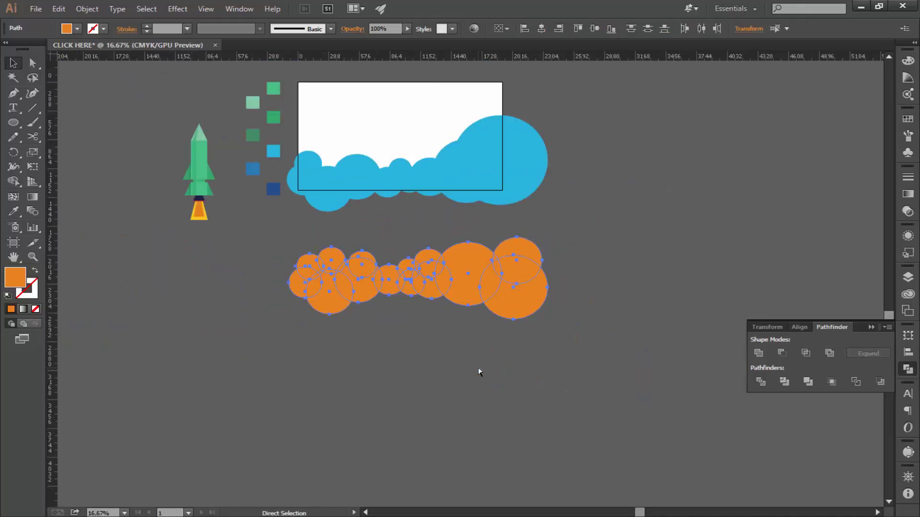
right_click(510, 305)
click(527, 358)
drag(547, 300, 554, 392)
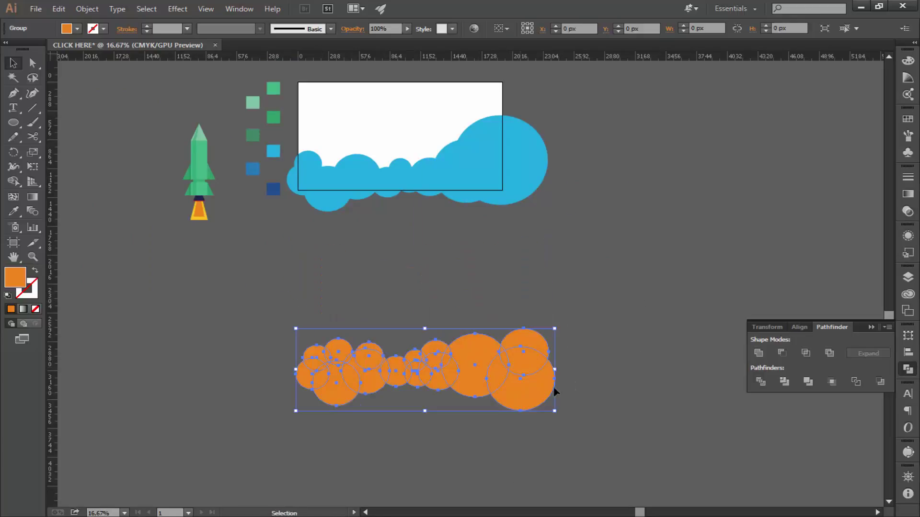
key(ctrl+z)
drag(527, 300, 528, 391)
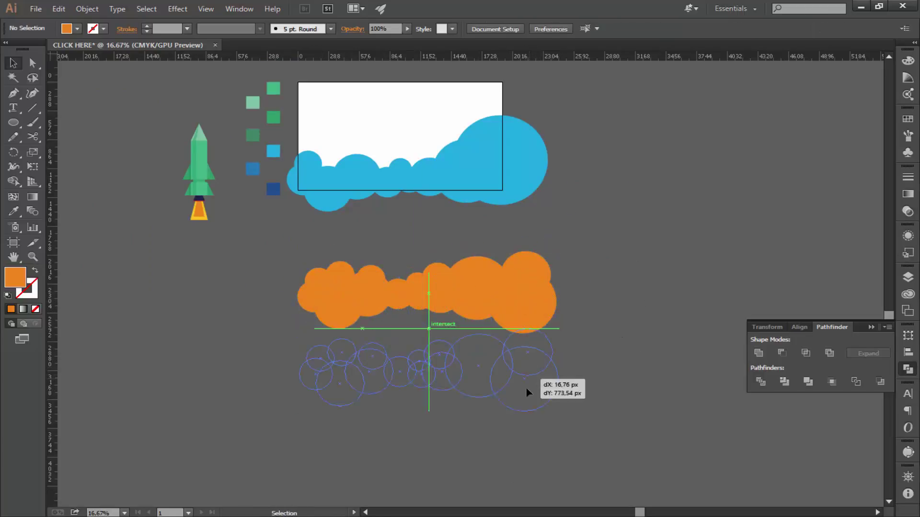
click(555, 312)
Recolour the merged cloud mid-blue, lay it over the light-blue cloud, and raise the orange cloud
key(i)
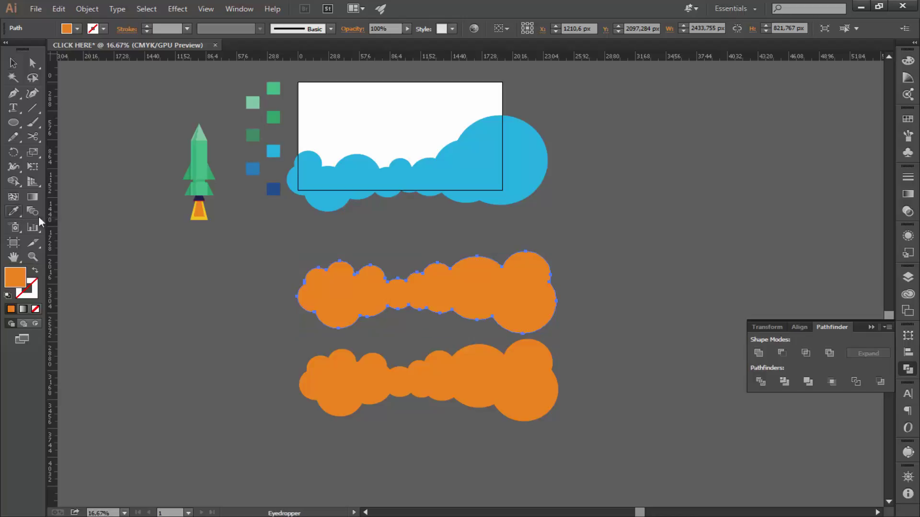
click(255, 173)
ctrl+click(142, 269)
key(ctrl+plus)
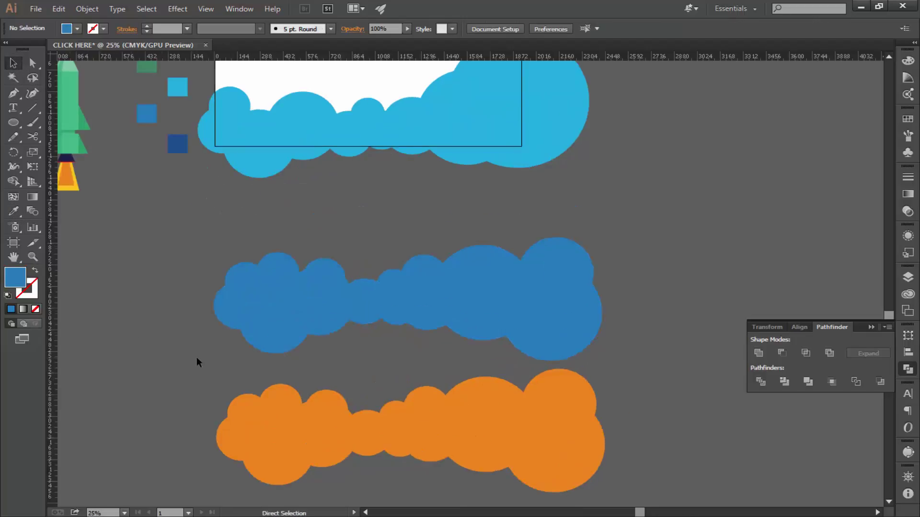
key(ctrl+plus)
key(ctrl+minus)
drag(478, 274, 471, 162)
key(ctrl+plus)
key(ctrl+minus)
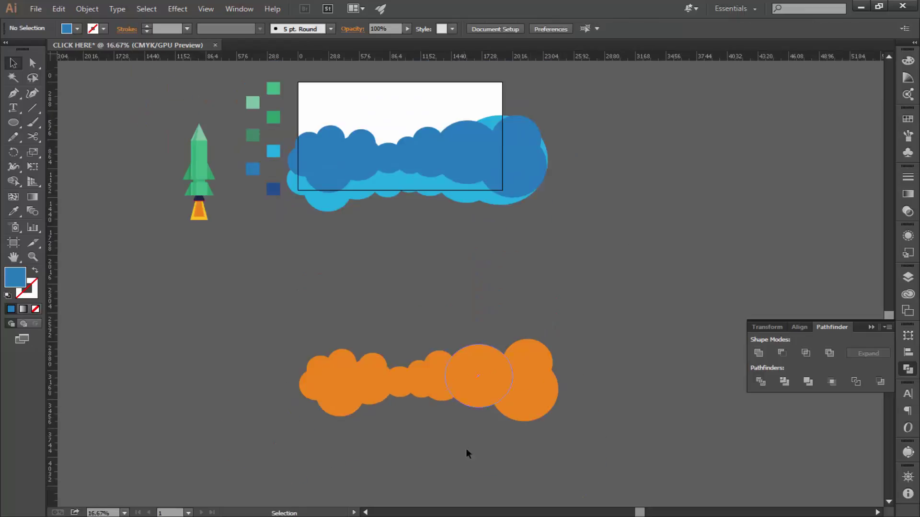
drag(520, 419, 502, 317)
Ungroup the orange cloud, enlarge its upper-right circle, and shrink and reposition the large right circle
key(ctrl+plus)
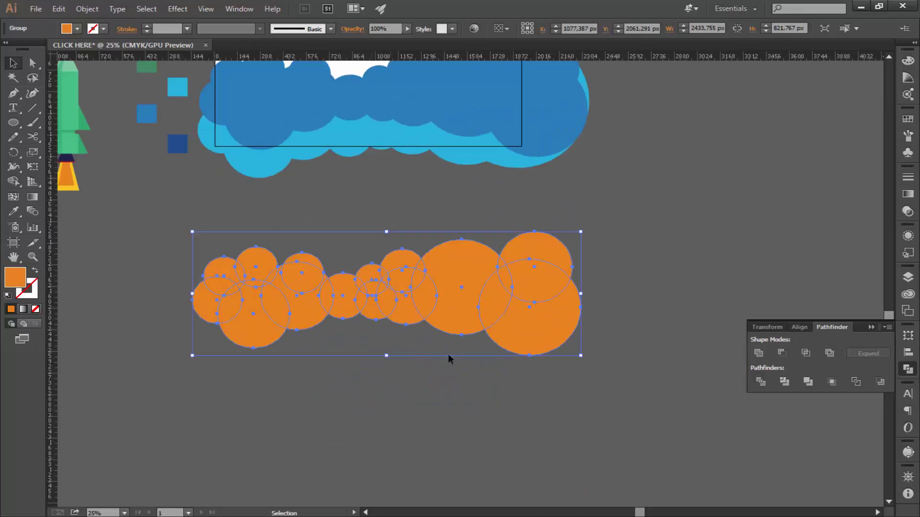
right_click(550, 323)
click(586, 390)
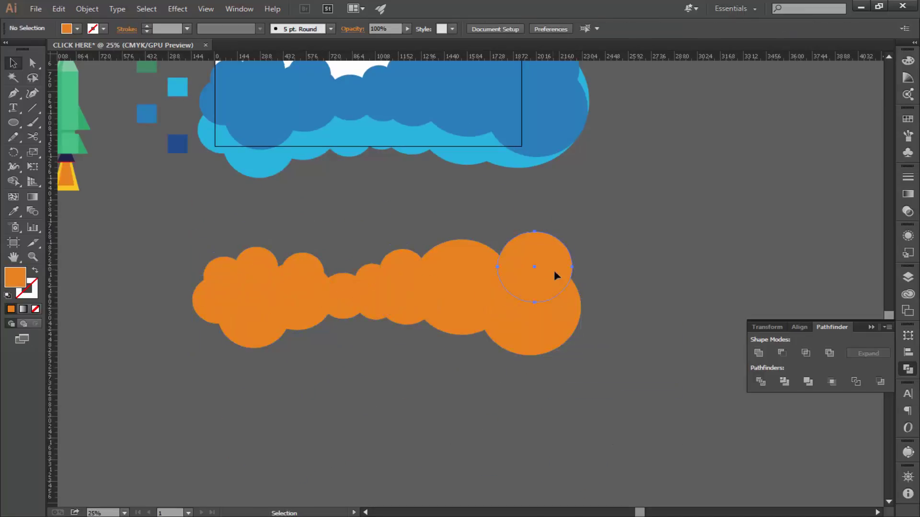
click(554, 270)
drag(574, 304, 594, 308)
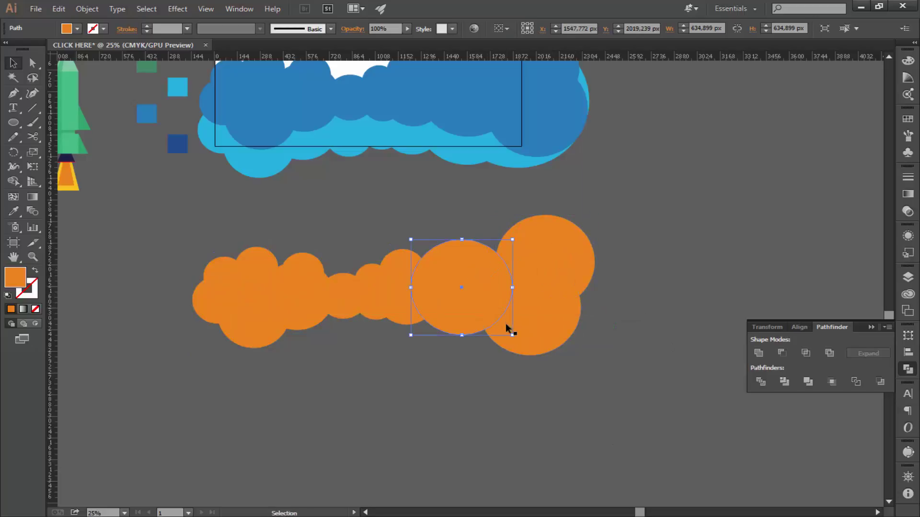
drag(512, 335, 469, 300)
drag(520, 267, 450, 293)
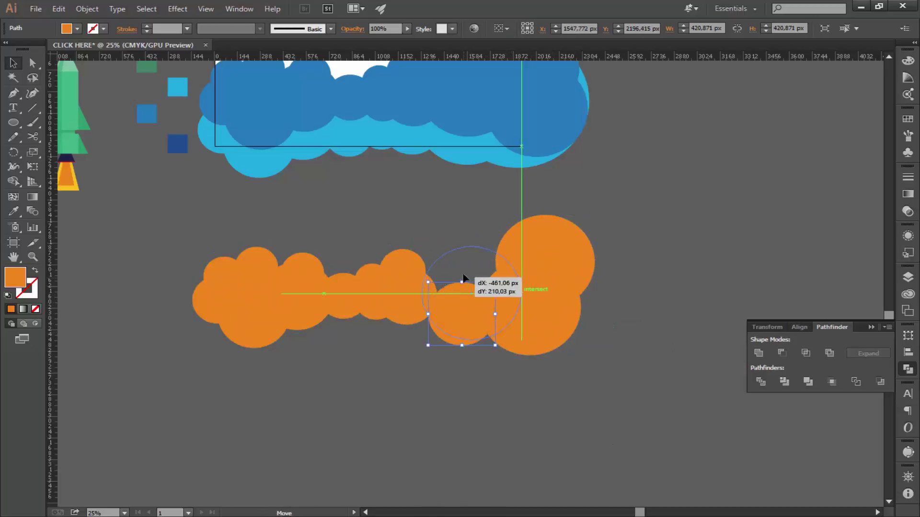
drag(523, 320, 551, 289)
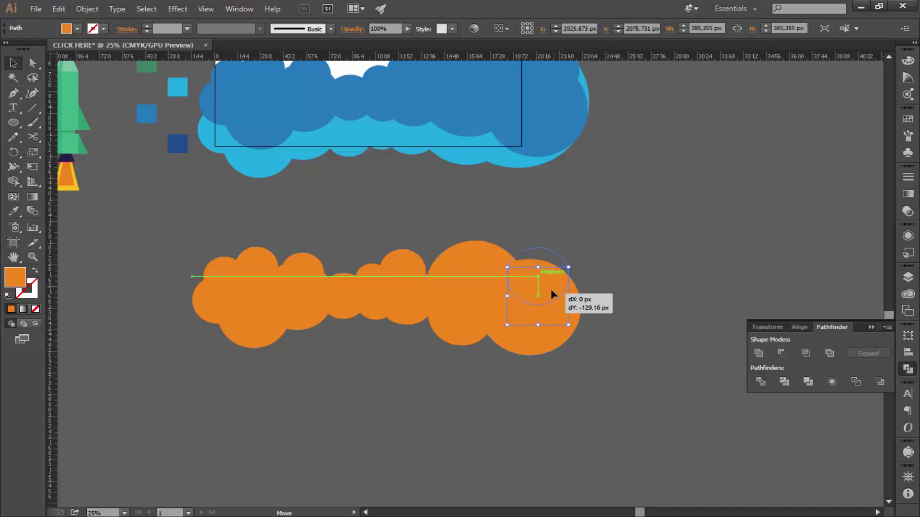
click(593, 321)
drag(620, 240, 194, 343)
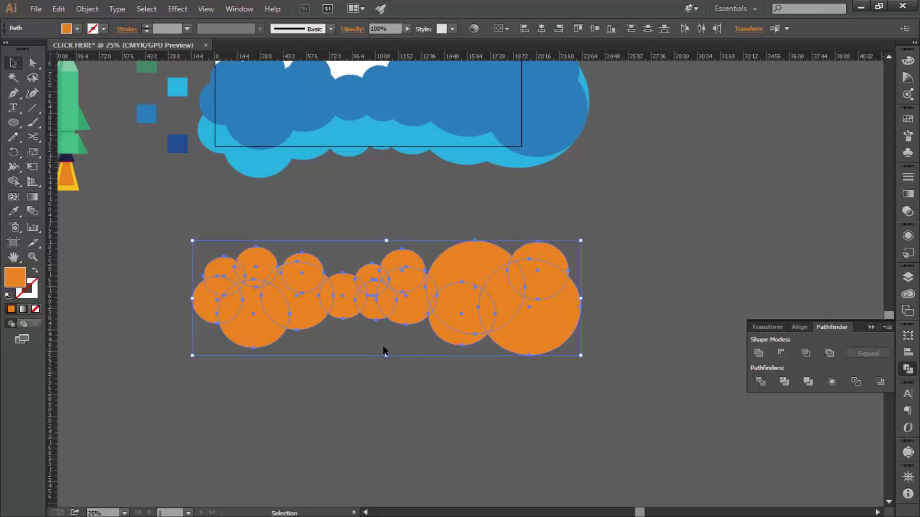
key(a)
click(562, 279)
Nudge the upper-right circle into place and unite all the orange circles into one shape
drag(567, 284, 590, 292)
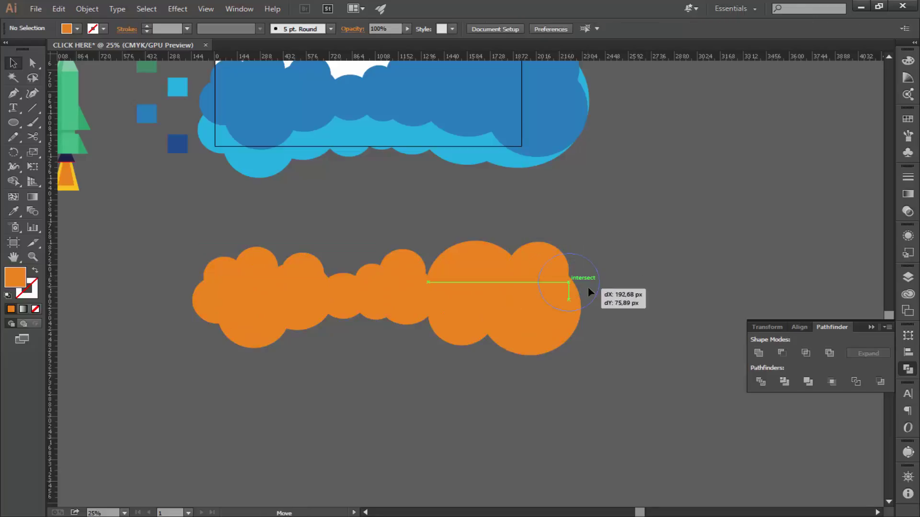
drag(675, 244, 395, 349)
right_click(421, 315)
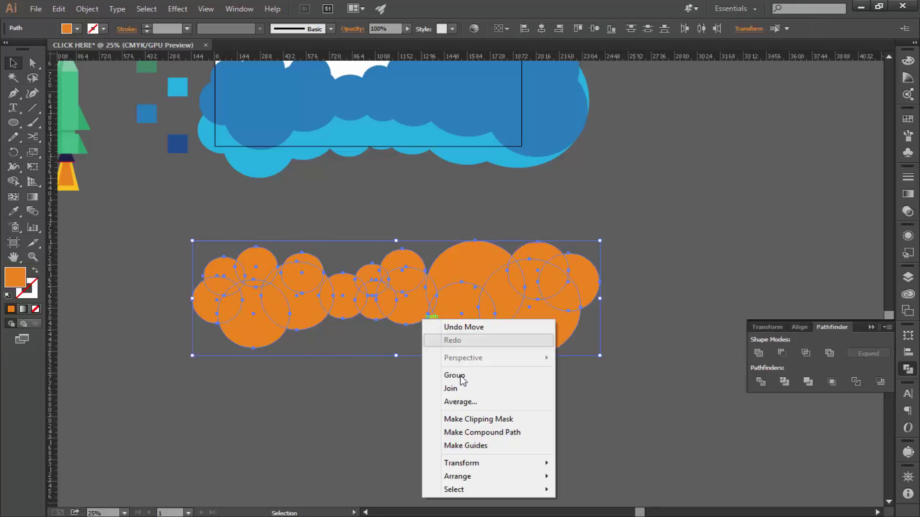
click(758, 353)
Fill the merged cloud with the dark blue swatch and deselect it
key(ctrl+minus)
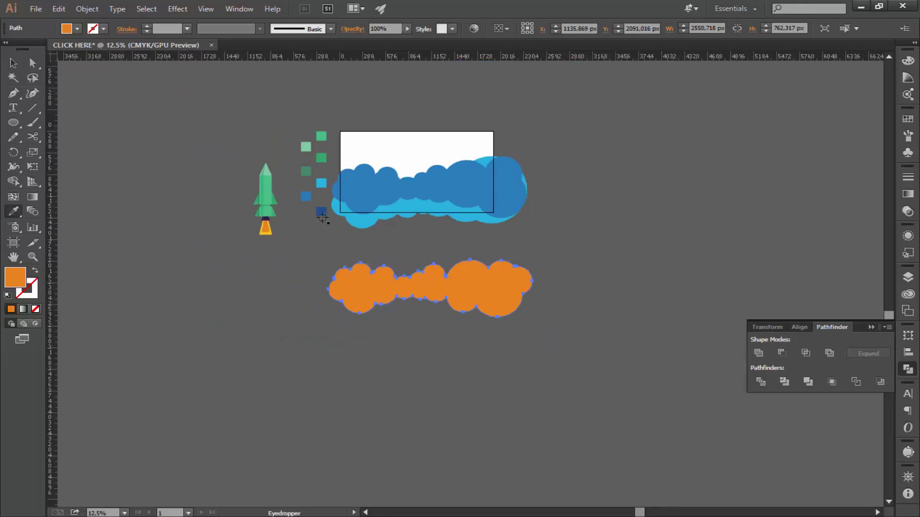
click(321, 213)
click(146, 240)
key(ctrl+plus)
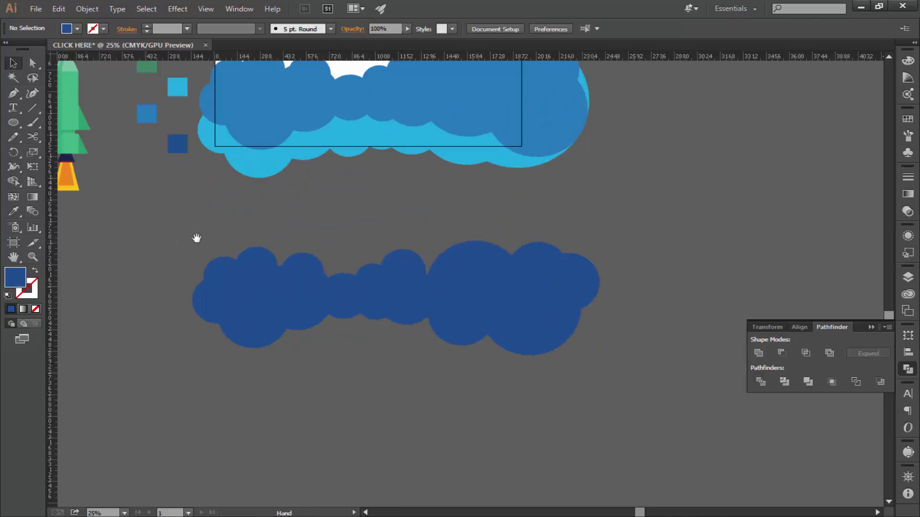
scroll(197, 239, up, 5)
Rearrange the clouds: light-blue in the middle row, mid-blue at the top, dark-blue shifted right
drag(383, 333, 688, 232)
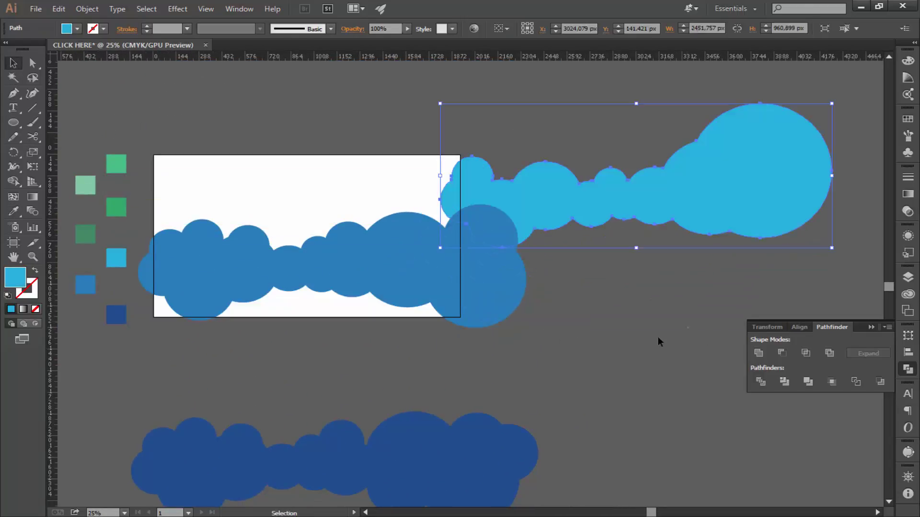
mouse_move(640, 260)
mouse_down()
mouse_move(449, 232)
mouse_move(573, 148)
mouse_up()
scroll(508, 414, down, 3)
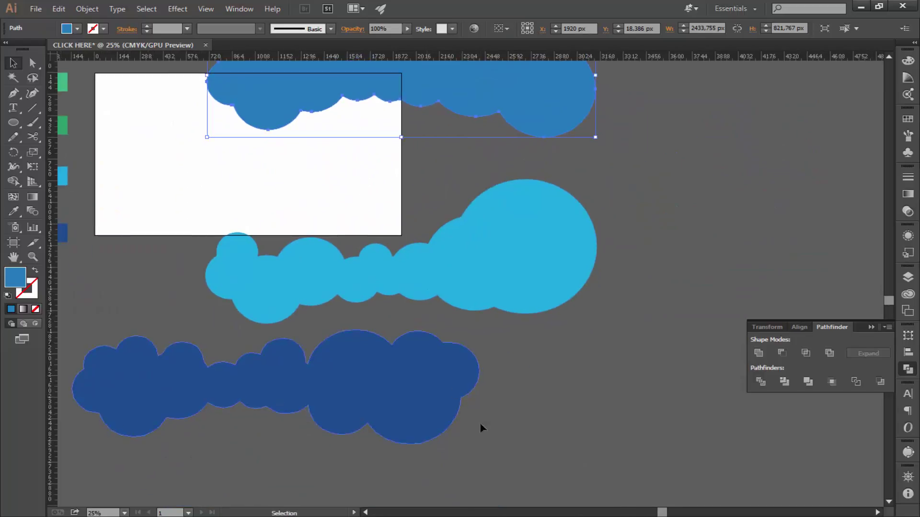
drag(479, 422, 623, 454)
scroll(554, 257, up, 2)
drag(500, 152, 525, 138)
drag(523, 284, 547, 279)
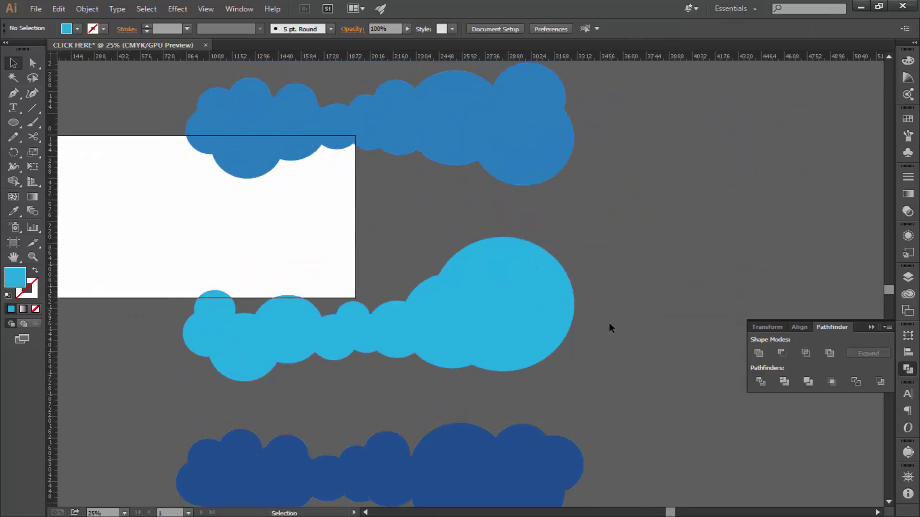
Offset a copy of the light-blue cloud upward, fill it yellow, and send it backward
key(a)
key(v)
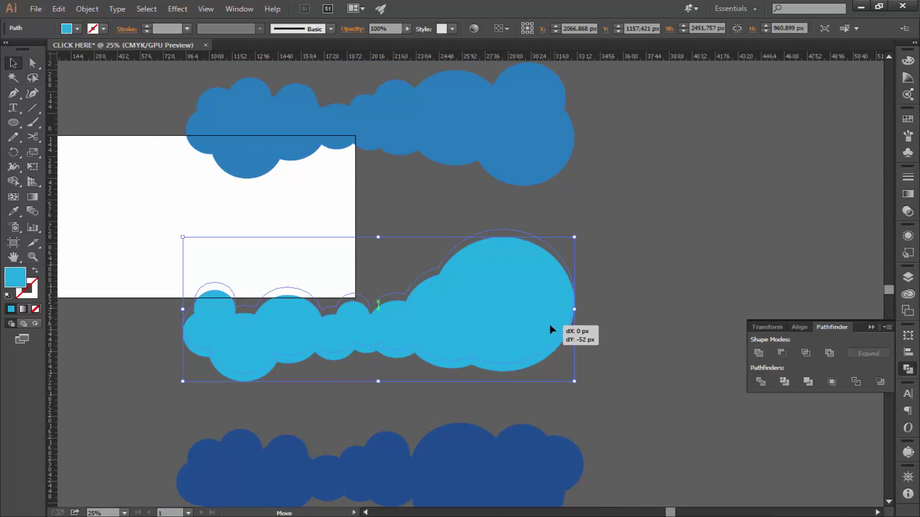
drag(550, 325, 549, 324)
double_click(15, 276)
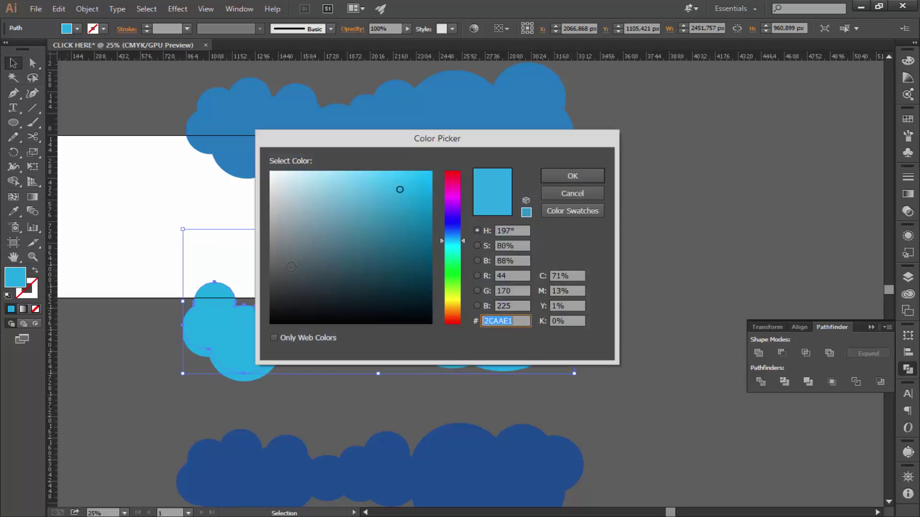
drag(449, 301, 452, 307)
click(556, 176)
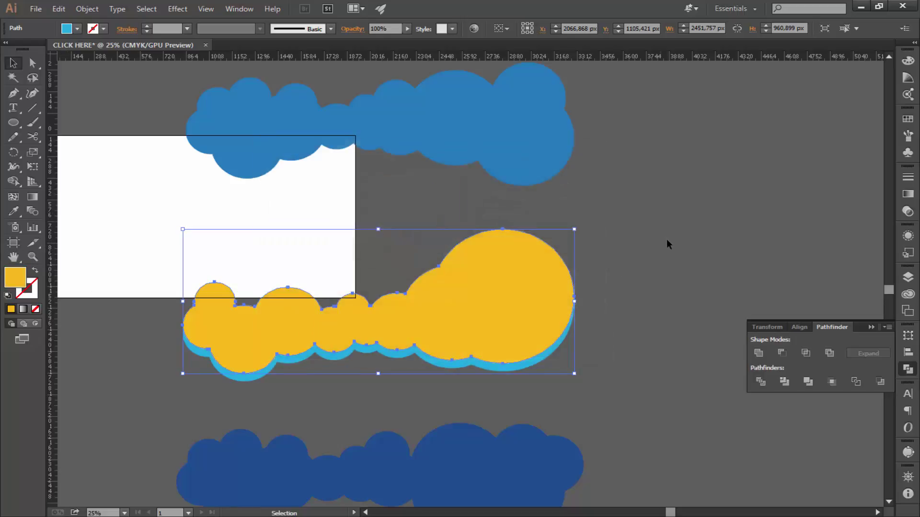
right_click(504, 309)
click(670, 467)
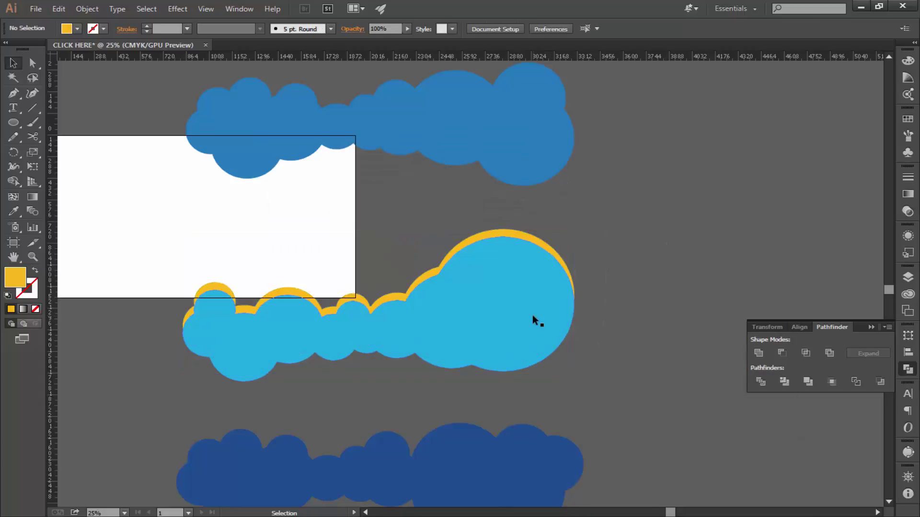
click(492, 274)
key(shift+m)
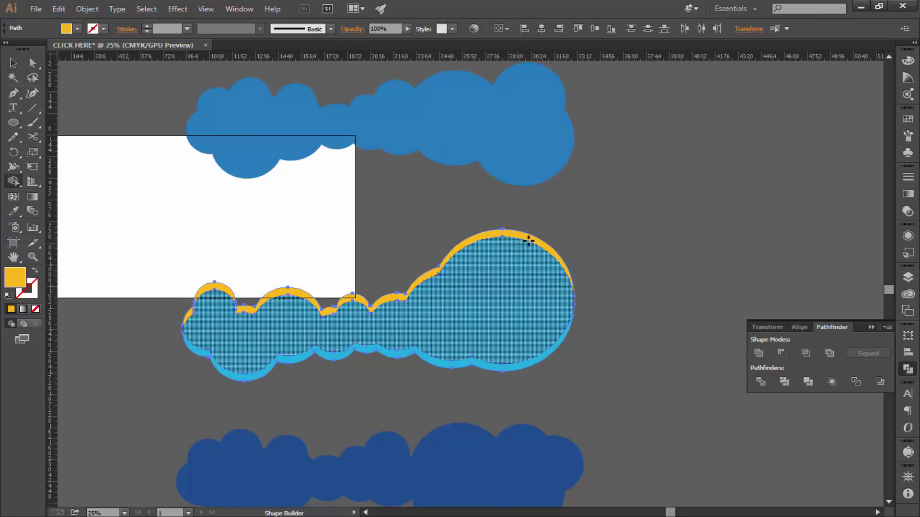
Reshape the yellow rim's anchors so it is pulled down at the cloud's left dip
key(v)
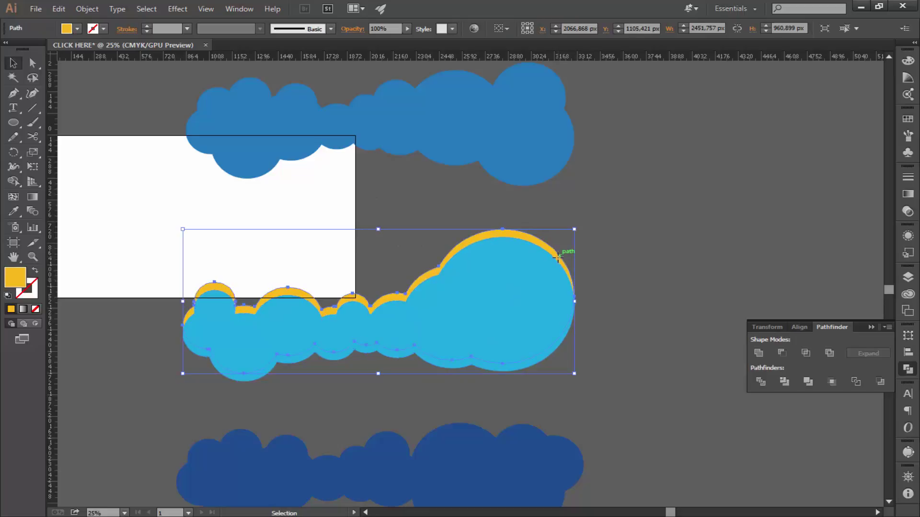
drag(558, 252, 475, 343)
key(shift+m)
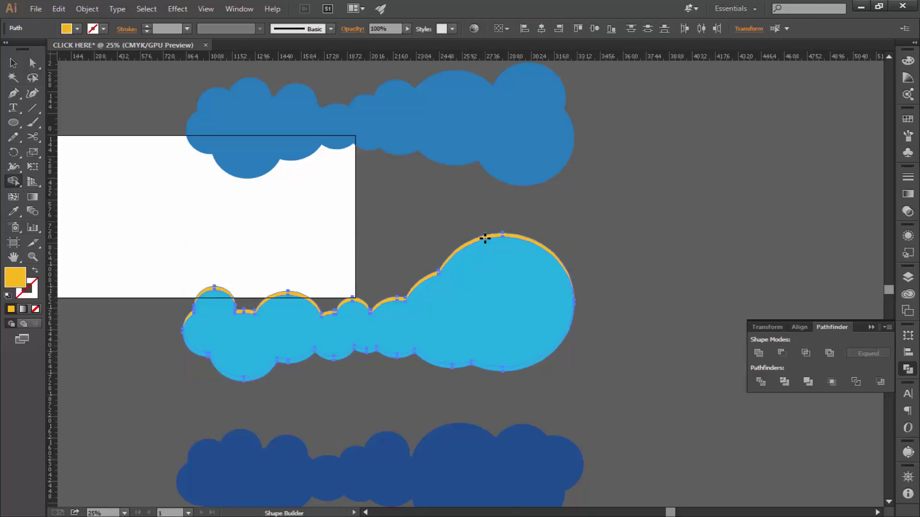
key(ctrl+plus)
key(ctrl+plus)
key(ctrl+plus)
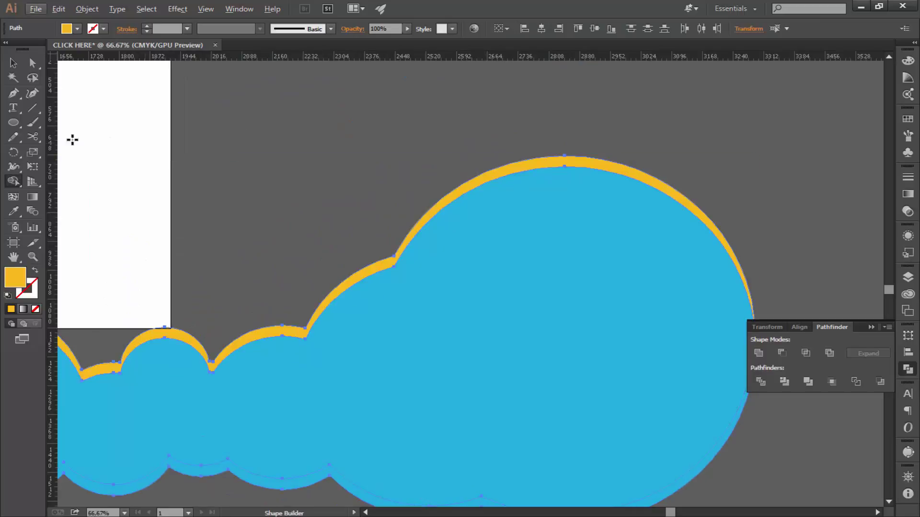
click(32, 63)
click(388, 257)
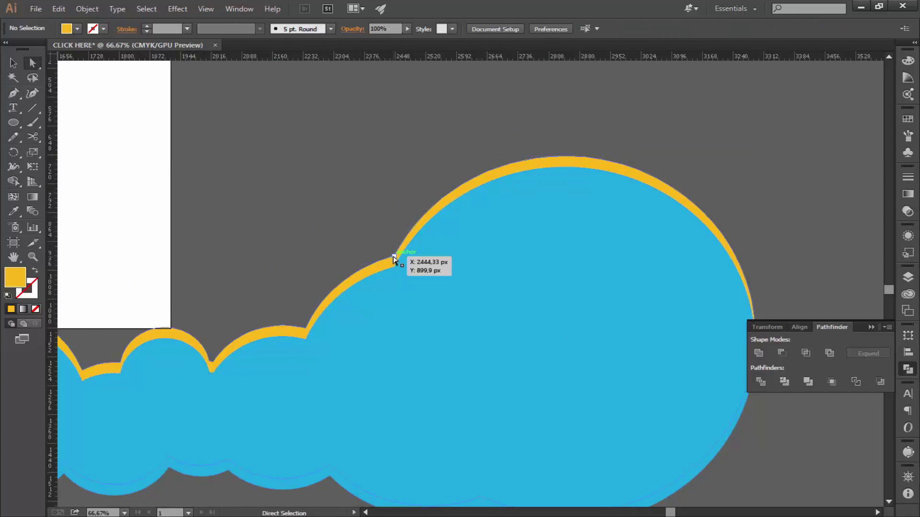
drag(394, 260, 396, 263)
drag(181, 354, 605, 234)
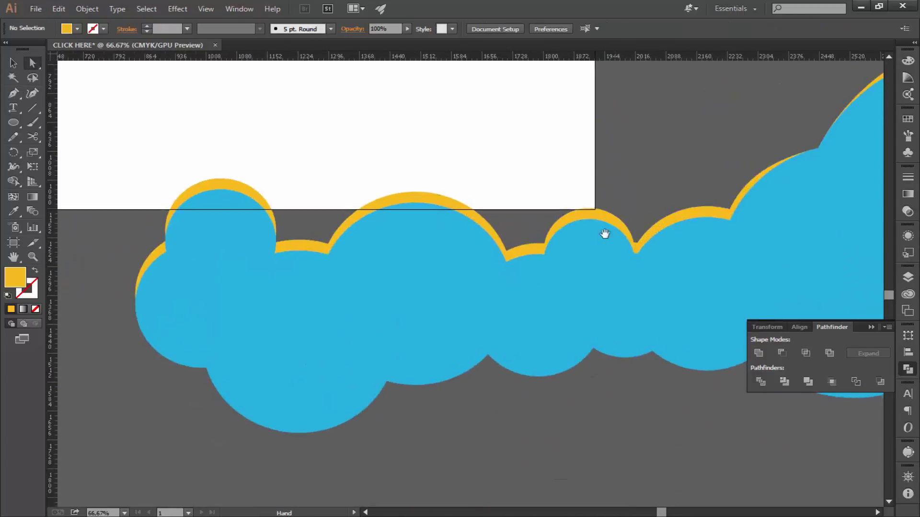
mouse_move(330, 244)
mouse_down()
mouse_move(332, 257)
mouse_move(330, 243)
mouse_move(346, 248)
mouse_up()
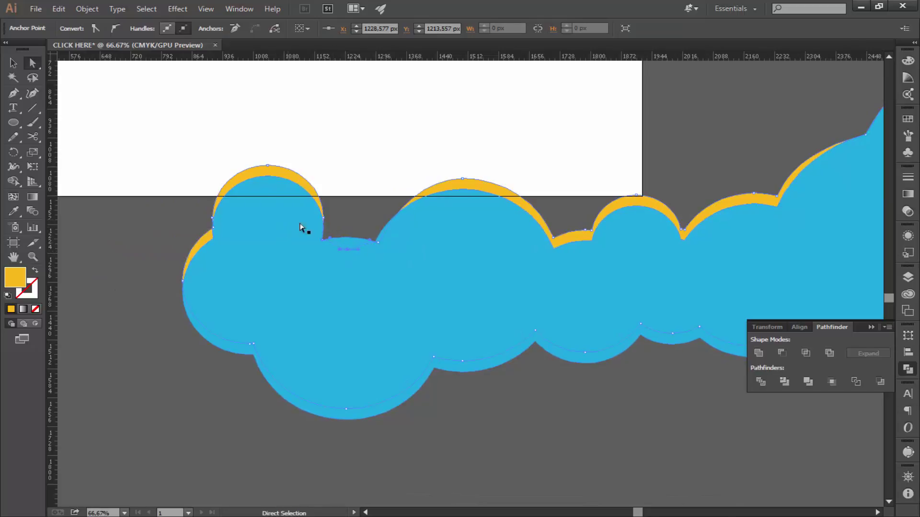
key(ctrl+minus)
key(ctrl+minus)
key(ctrl+minus)
Merge the light-blue cloud circles into one shape with the Shape Builder, then deselect
scroll(273, 251, right, 1)
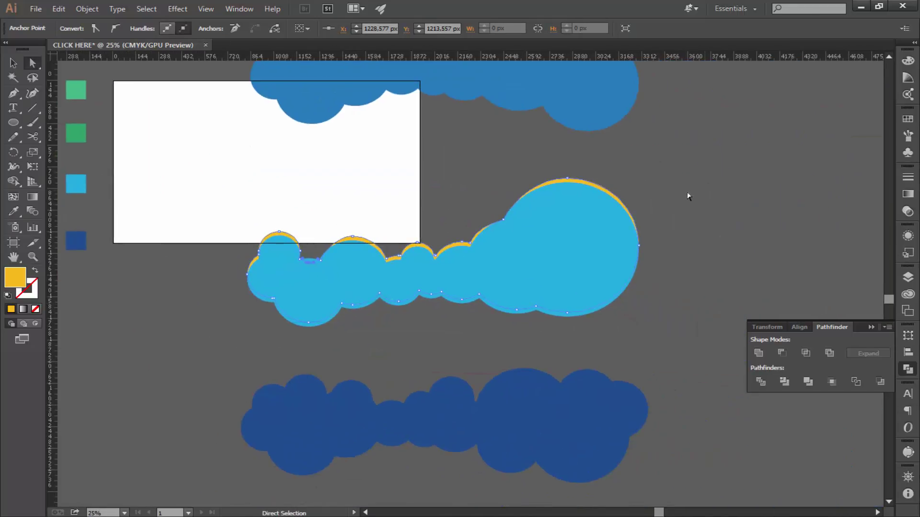
drag(688, 196, 238, 322)
key(v)
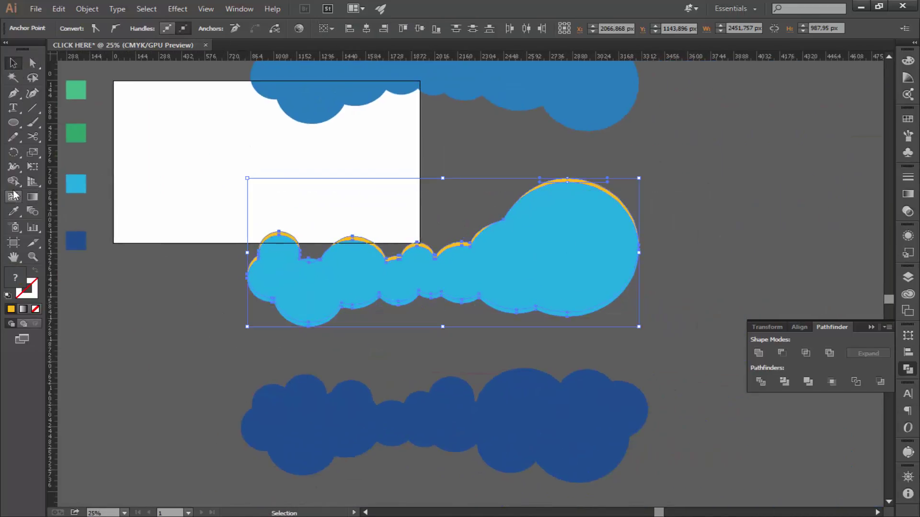
click(14, 182)
key(ctrl+plus)
key(ctrl+plus)
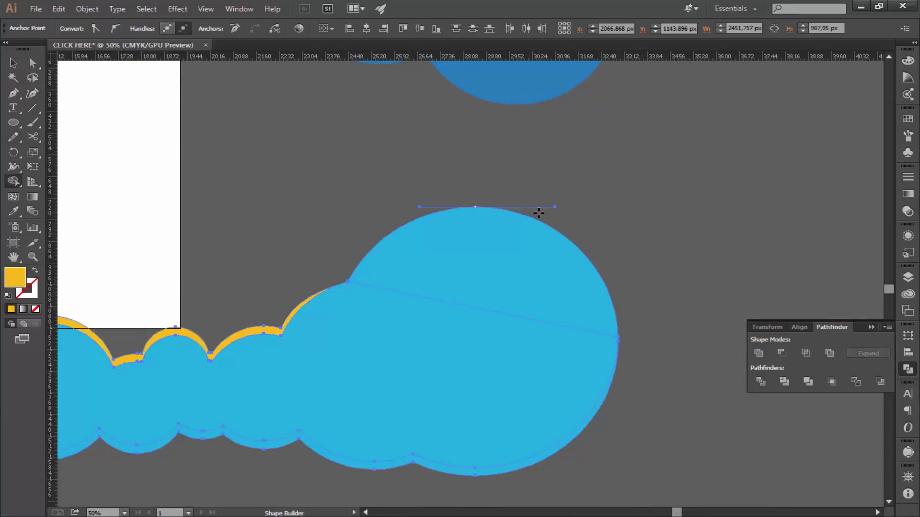
scroll(538, 329, down, 2)
scroll(383, 297, left, 5)
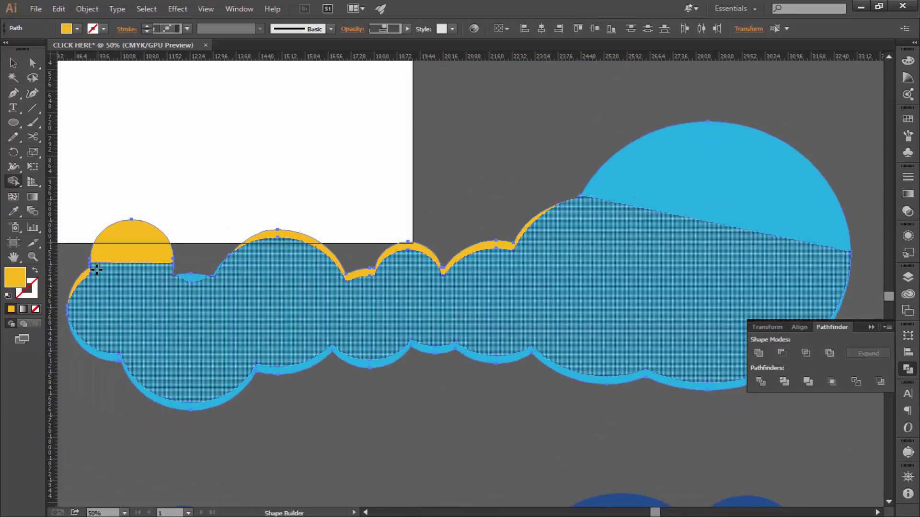
key(ctrl+q)
click(561, 277)
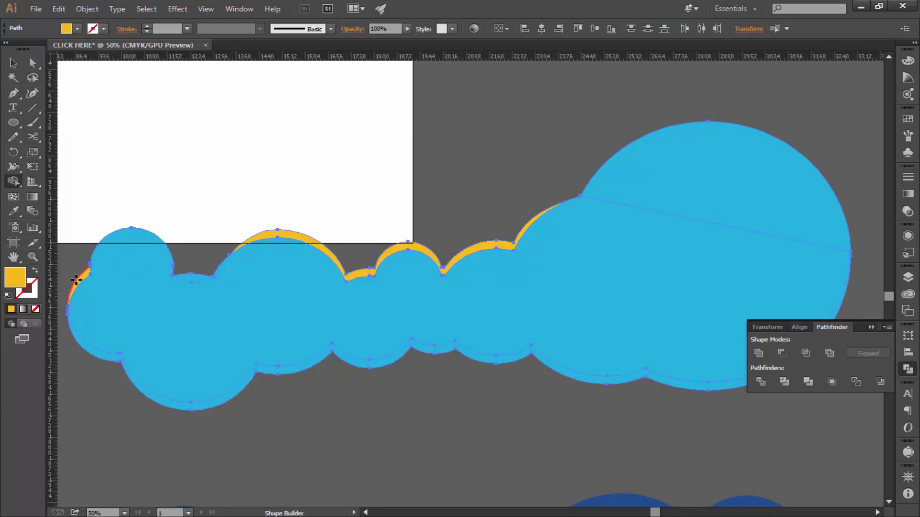
click(283, 328)
key(v)
click(526, 98)
key(ctrl+minus)
key(ctrl+minus)
key(ctrl+minus)
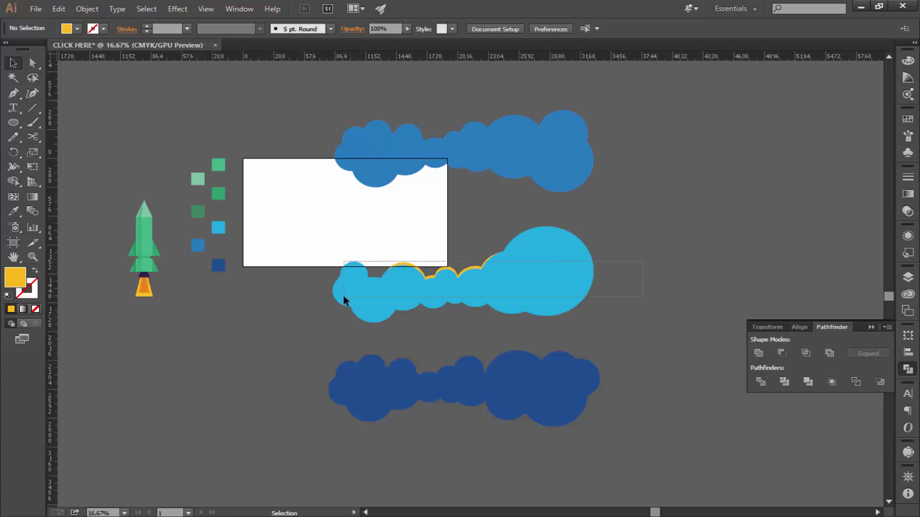
Move the light-blue cloud out to the right and bring the mid-blue cloud onto the artboard
right_click(411, 296)
drag(531, 287, 821, 246)
mouse_move(837, 204)
mouse_down()
mouse_move(530, 265)
mouse_move(516, 276)
mouse_up()
key(ctrl+plus)
key(ctrl+plus)
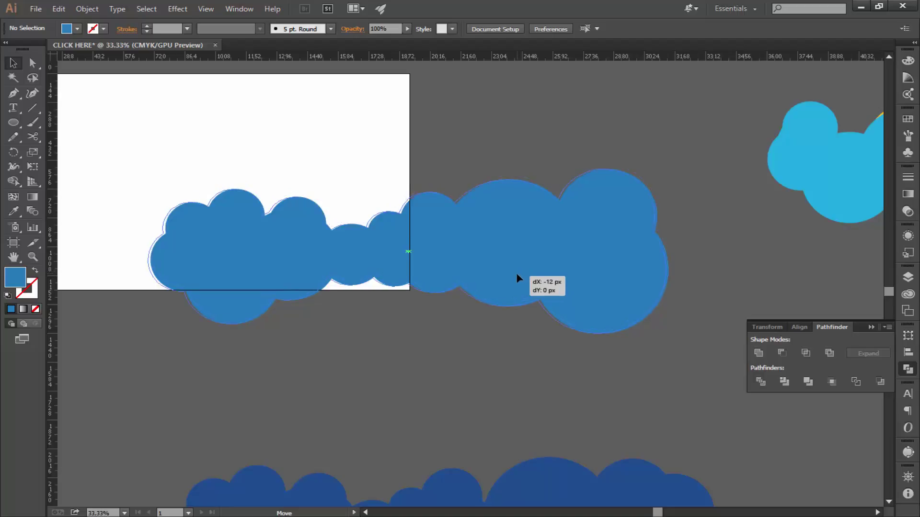
Offset a copy of the mid-blue cloud, fill it orange ED8700, and send it behind
drag(517, 277, 517, 274)
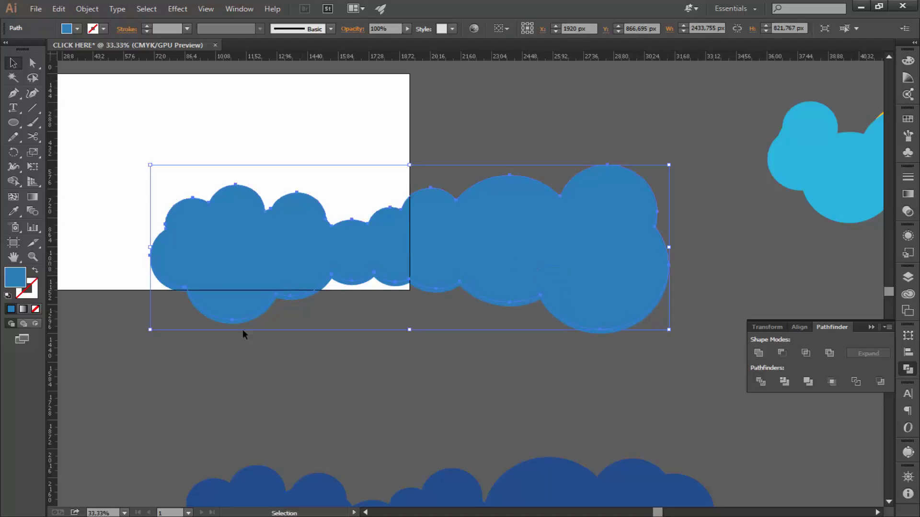
double_click(11, 282)
click(451, 311)
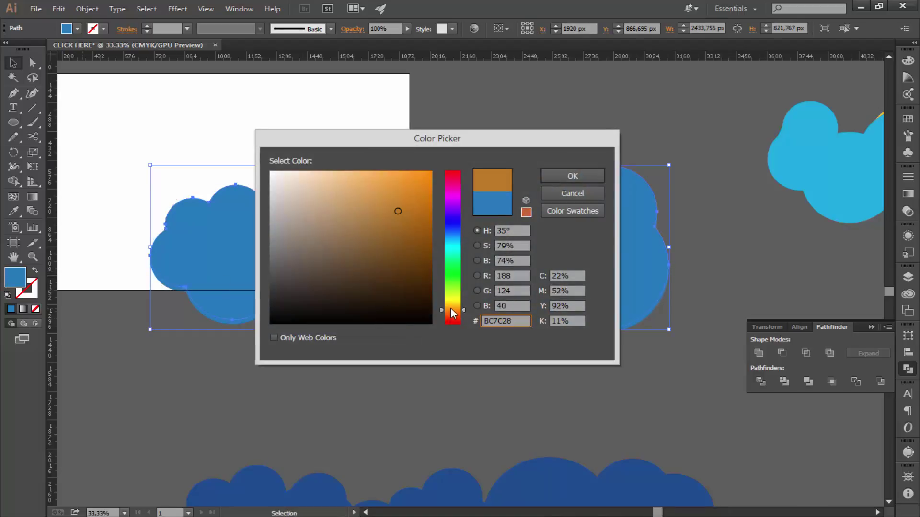
click(426, 174)
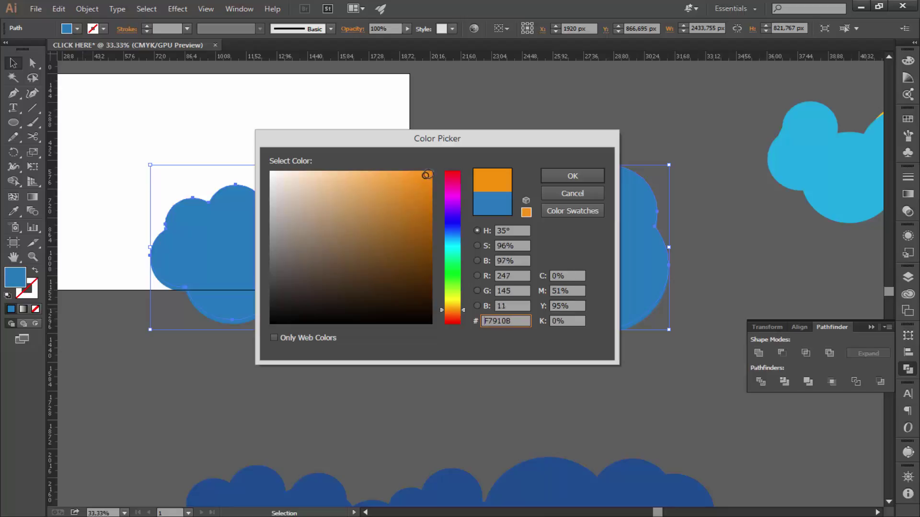
click(594, 176)
right_click(570, 229)
click(719, 439)
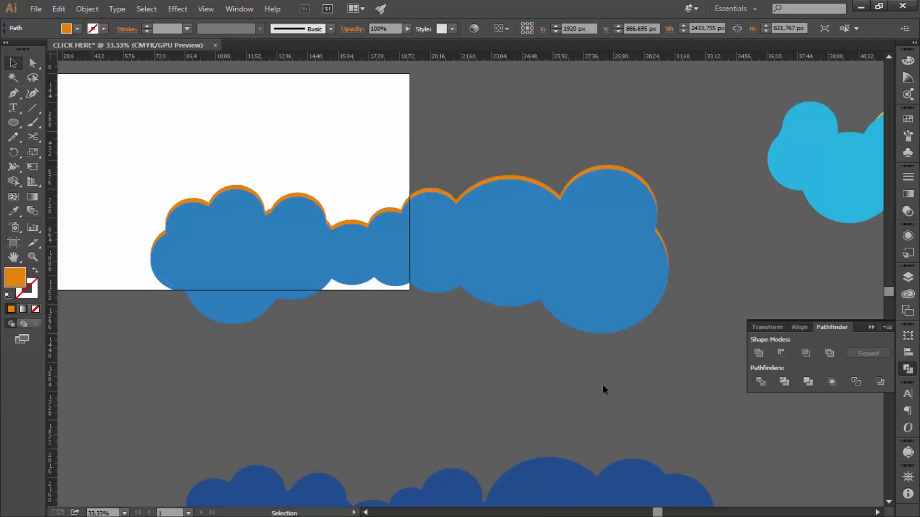
click(603, 389)
alt+scroll(509, 277, up, 1)
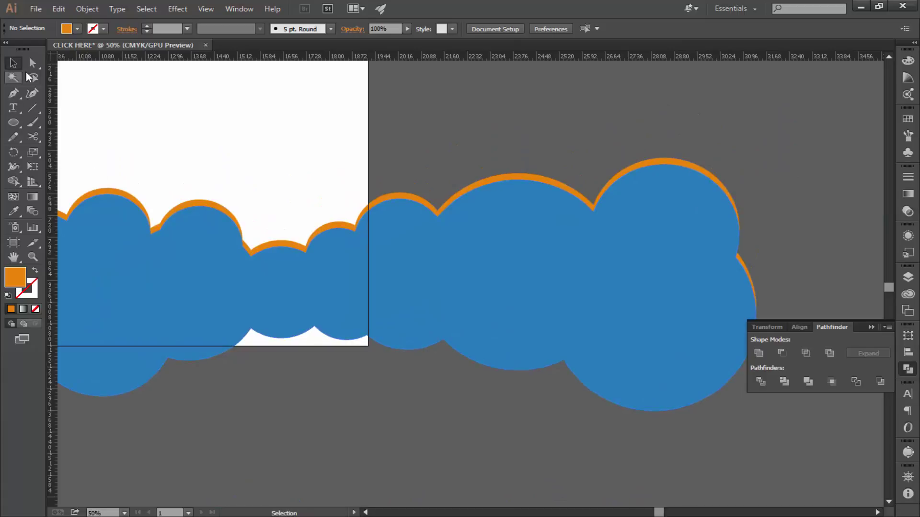
Drag an anchor in one of the orange rim's dips downward to reshape the rim
click(33, 63)
alt+scroll(431, 170, up, 1)
alt+scroll(381, 216, up, 1)
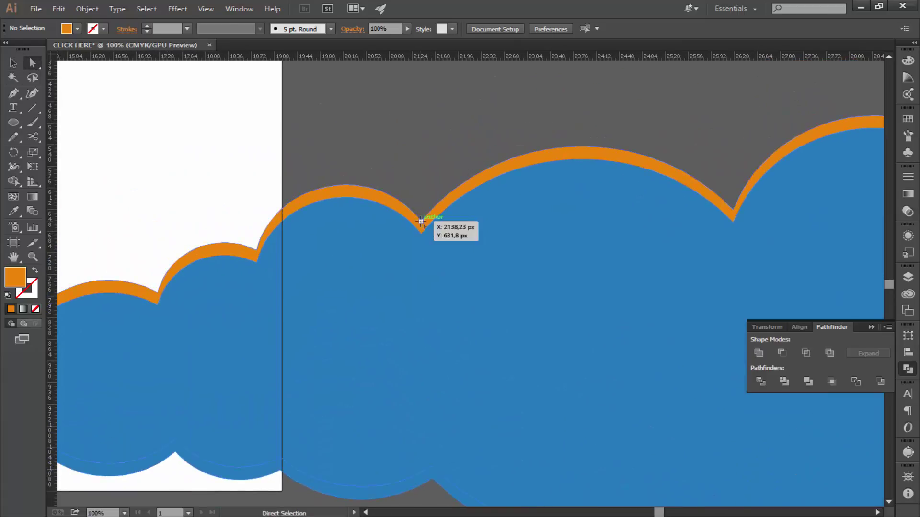
click(420, 222)
scroll(364, 230, left, 5)
scroll(360, 226, left, 5)
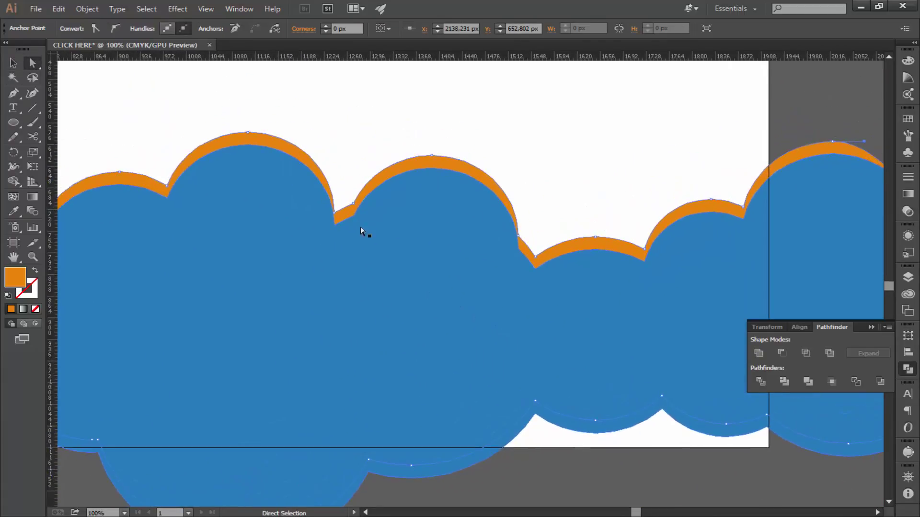
drag(330, 222, 330, 237)
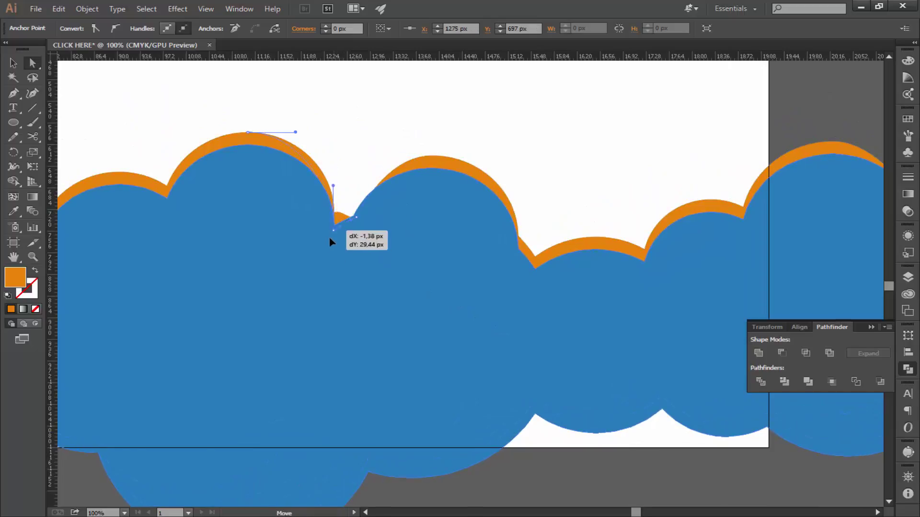
Move the light-blue cloud above the mid-blue cloud, near the artboard top
scroll(339, 291, down, 1)
scroll(273, 256, down, 1)
scroll(273, 256, down, 1)
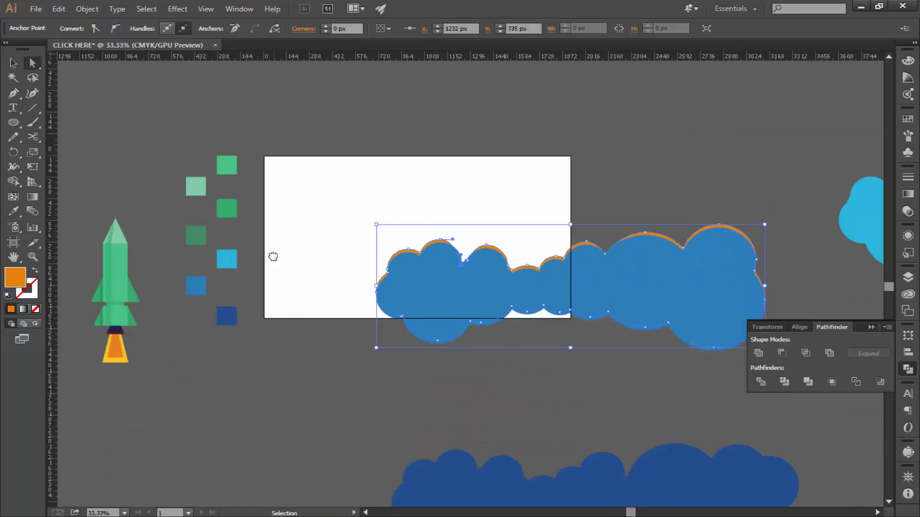
scroll(519, 292, right, 5)
click(787, 181)
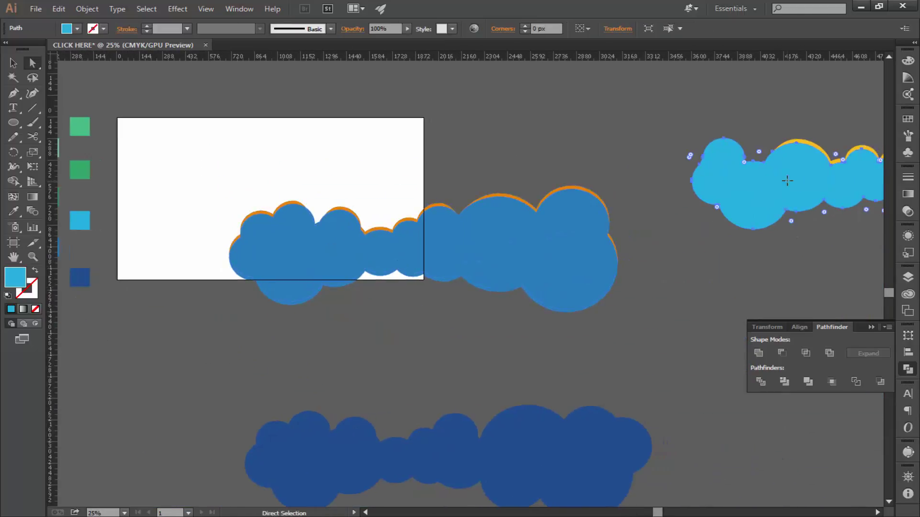
mouse_move(787, 180)
mouse_down()
mouse_move(693, 169)
mouse_move(810, 209)
mouse_move(390, 144)
mouse_up()
click(806, 268)
click(12, 63)
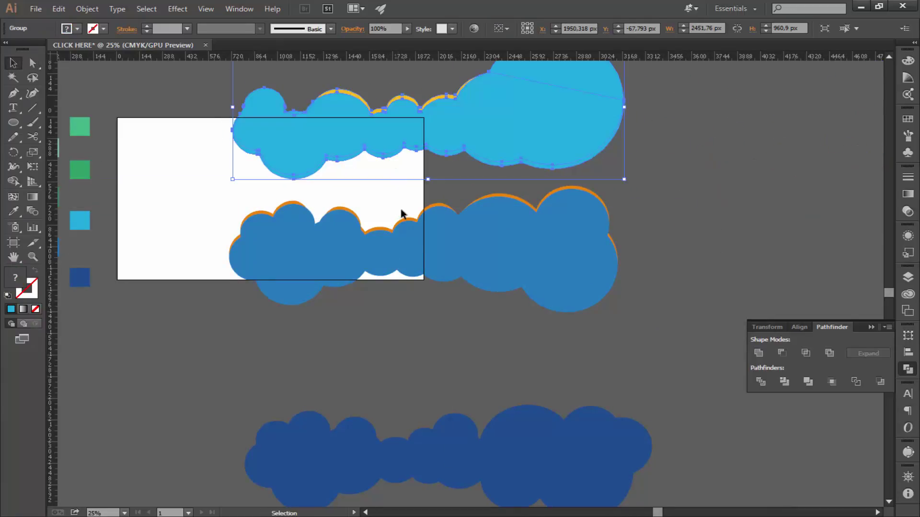
click(475, 289)
Smooth the remaining rim dip by pulling its anchors down and left
scroll(471, 303, up, 2)
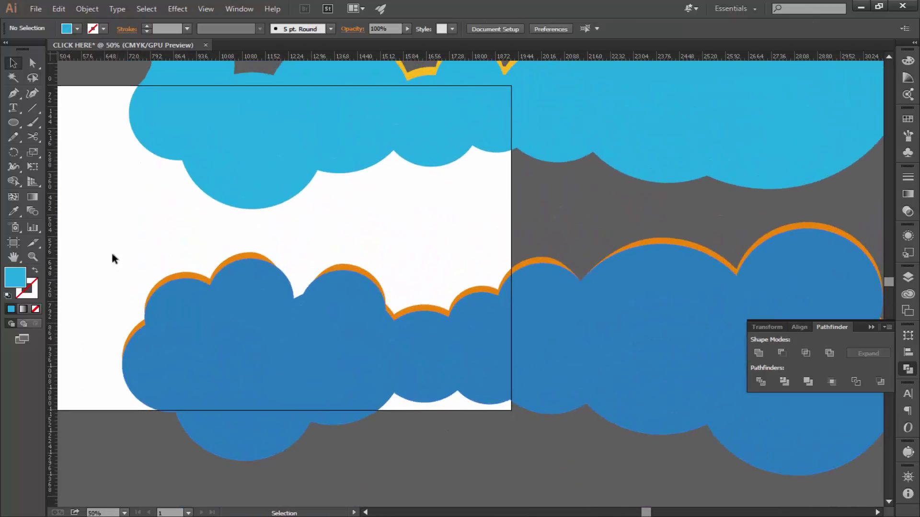
key(ctrl+plus)
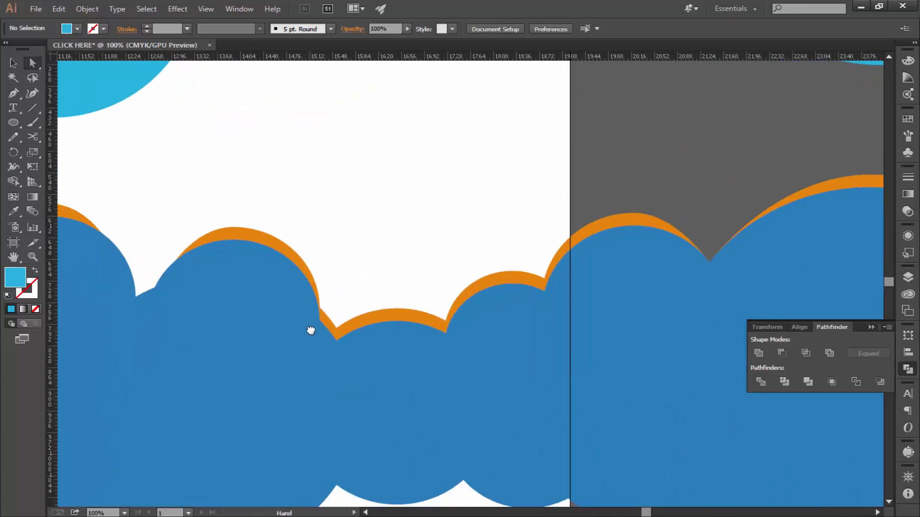
click(319, 317)
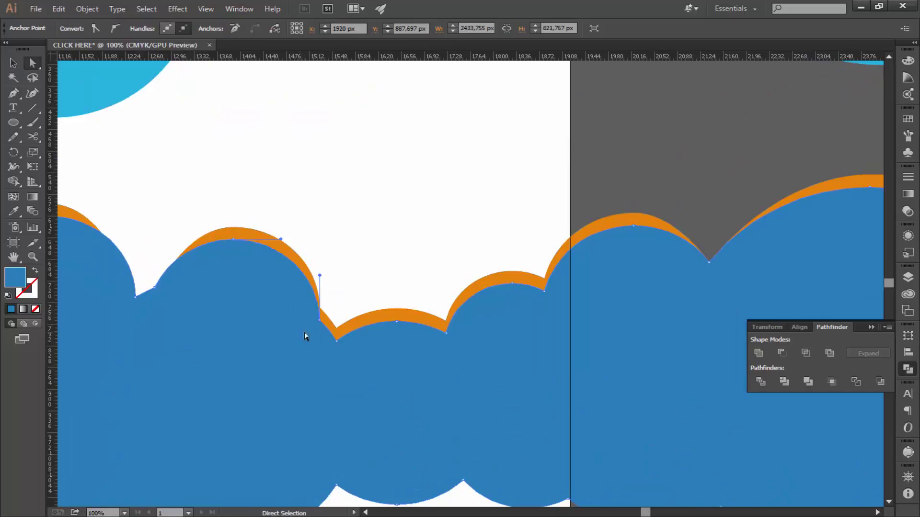
drag(336, 330, 335, 348)
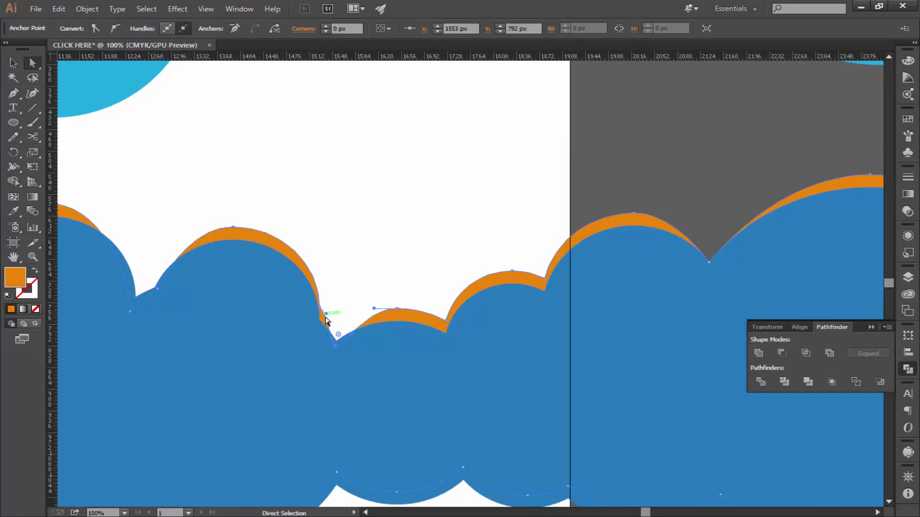
scroll(326, 320, up, 2)
drag(321, 345, 300, 362)
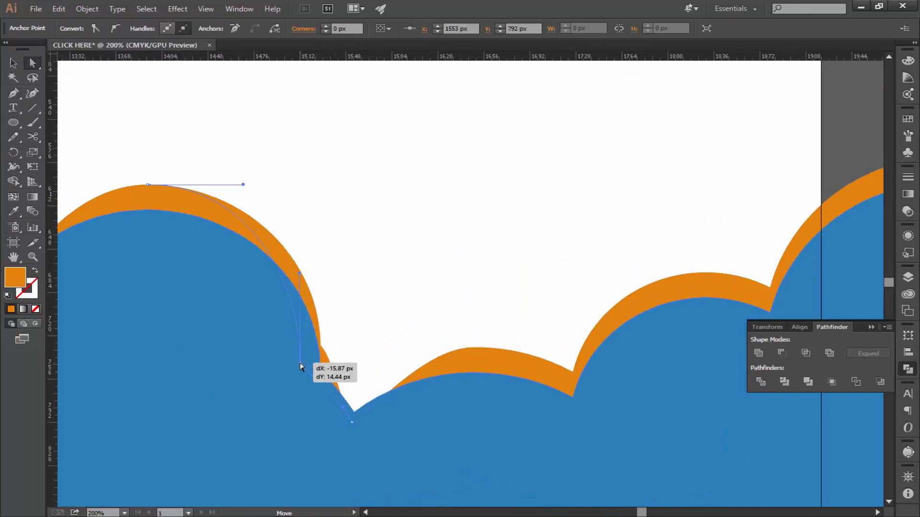
drag(352, 423, 330, 432)
With Shape Builder, erase the two stray orange slivers on the mid-blue cloud's right edge
scroll(358, 407, down, 3)
scroll(335, 412, down, 2)
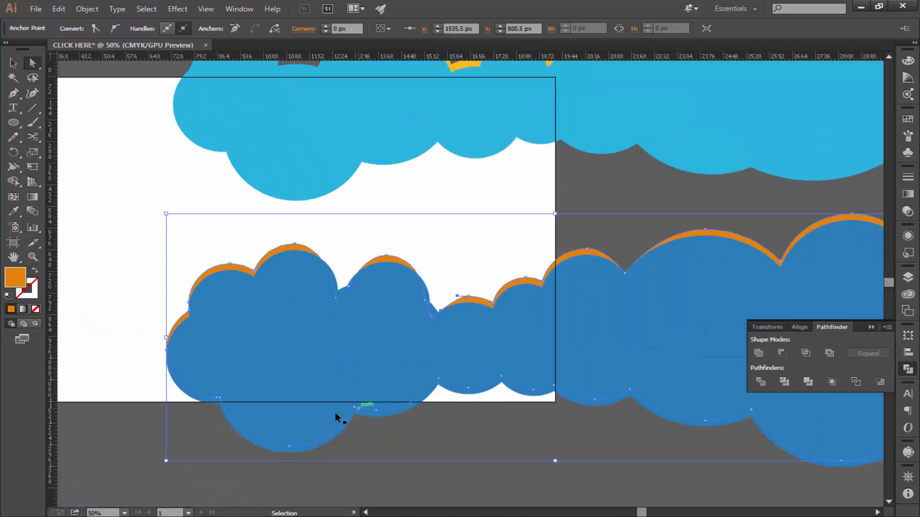
scroll(335, 412, down, 1)
click(731, 277)
click(464, 353)
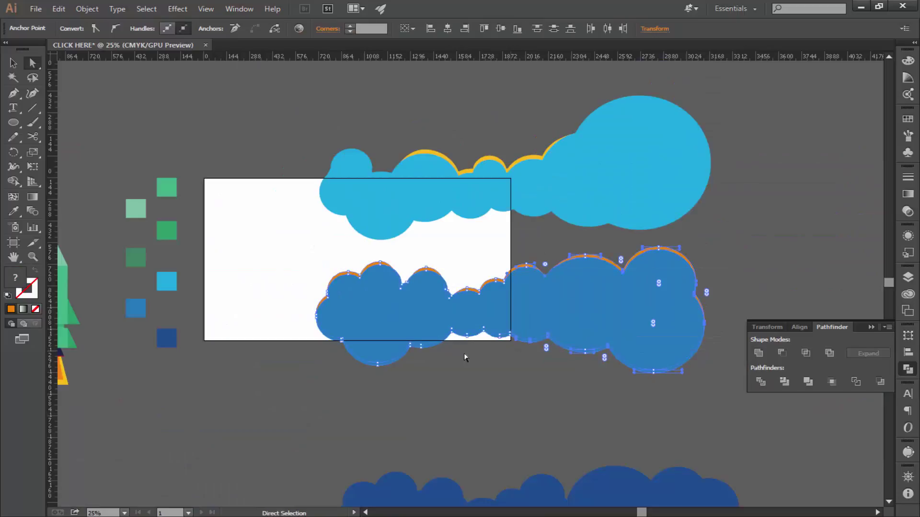
click(14, 63)
click(13, 182)
scroll(474, 216, up, 3)
scroll(474, 216, right, 10)
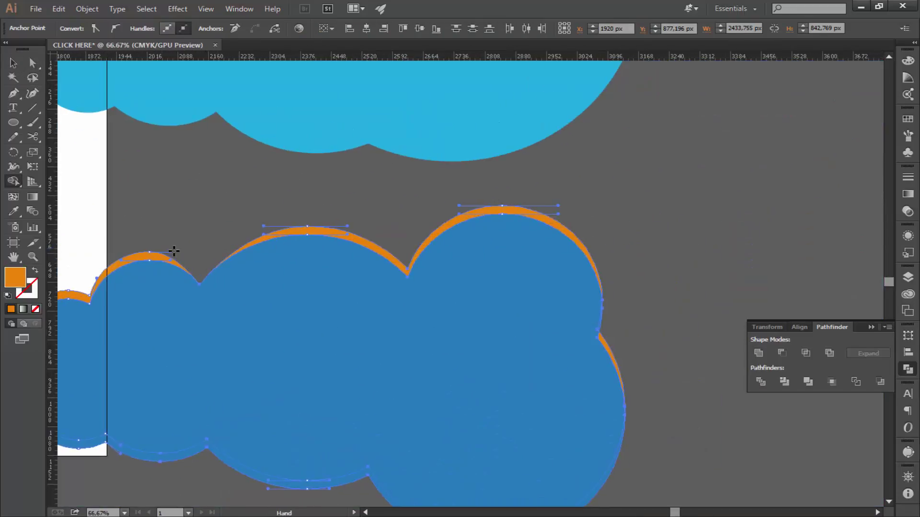
alt+click(441, 226)
alt+click(613, 356)
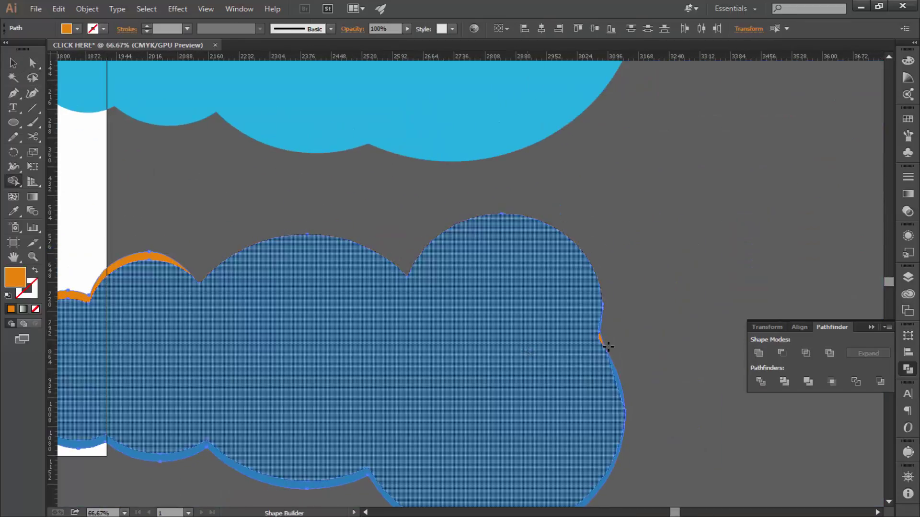
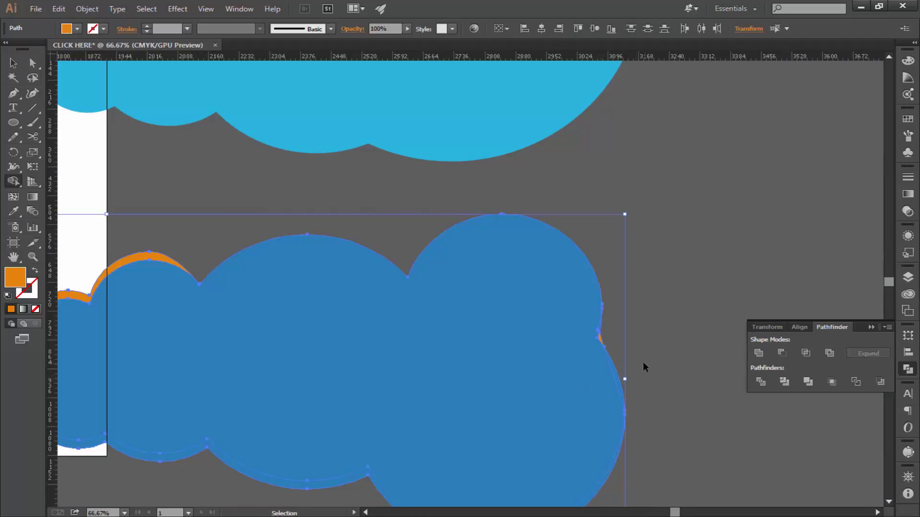
Remove the stray orange slivers from the blue cloud's edges and humps with Shape Builder
key(ctrl+equal)
key(ctrl+equal)
key(ctrl+equal)
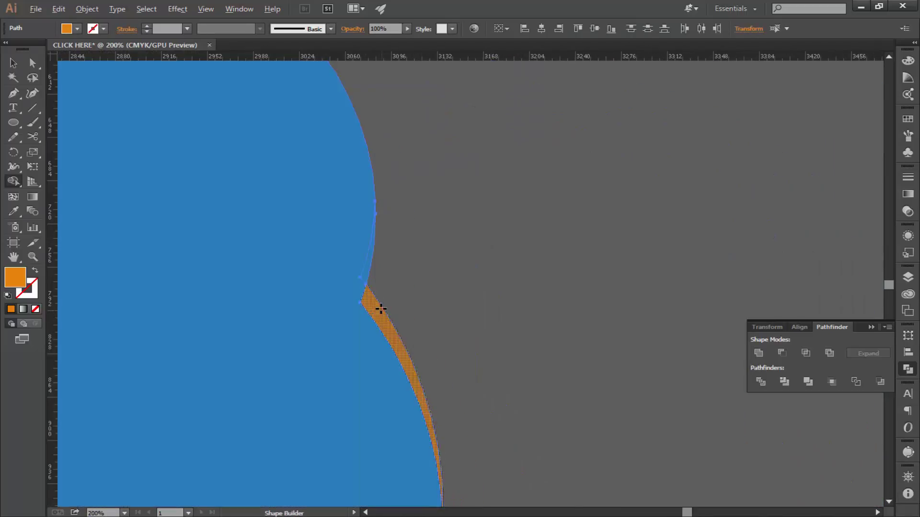
alt+click(377, 316)
scroll(235, 264, left, 5)
scroll(235, 264, left, 5)
key(ctrl+minus)
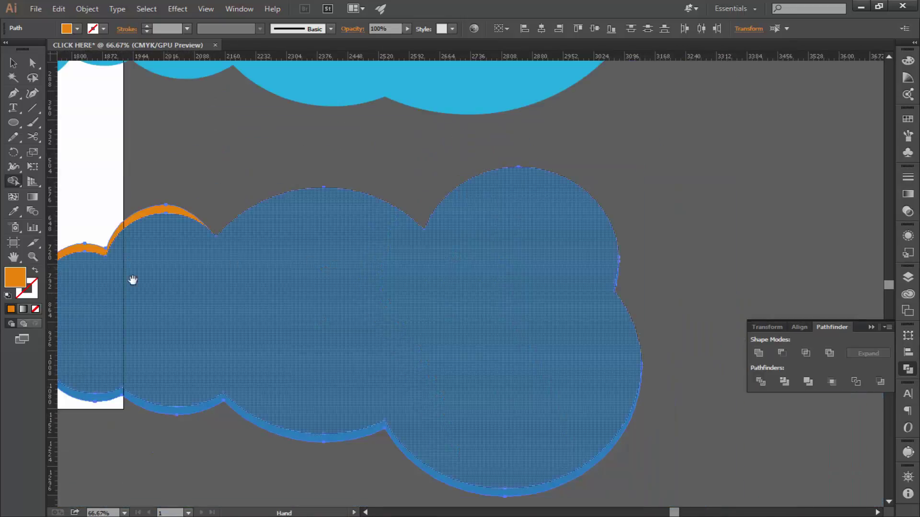
drag(134, 278, 344, 301)
scroll(343, 301, left, 3)
alt+click(421, 226)
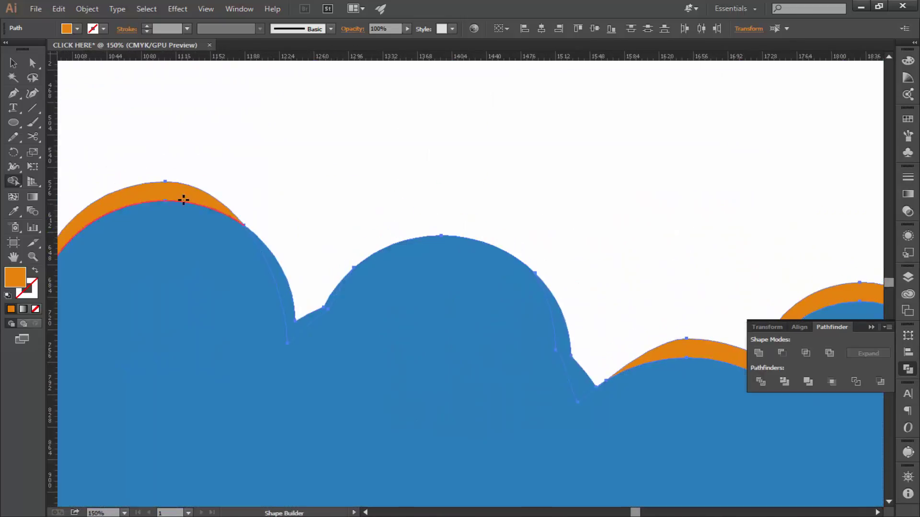
scroll(184, 199, left, 10)
alt+click(317, 381)
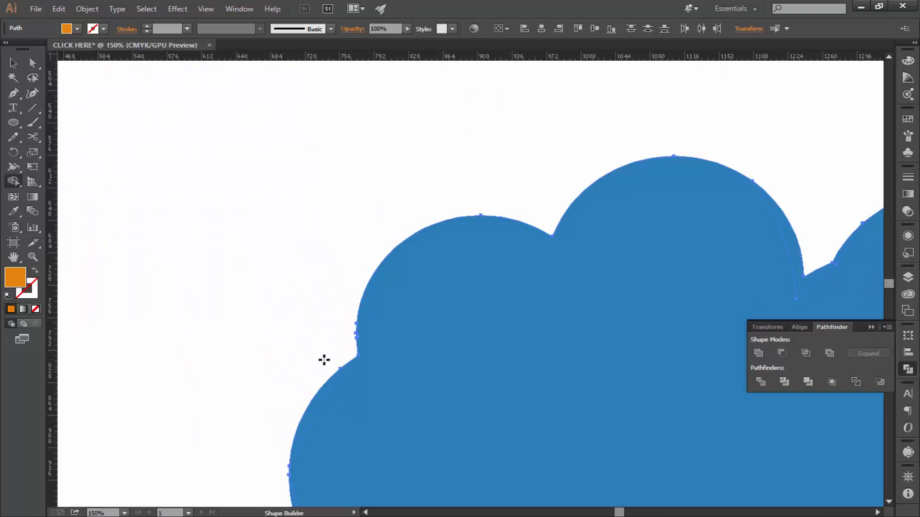
key(ctrl+minus)
key(ctrl+minus)
key(ctrl+minus)
key(ctrl+plus)
scroll(107, 323, right, 5)
Fill the remaining central orange hump with #ED8701
key(v)
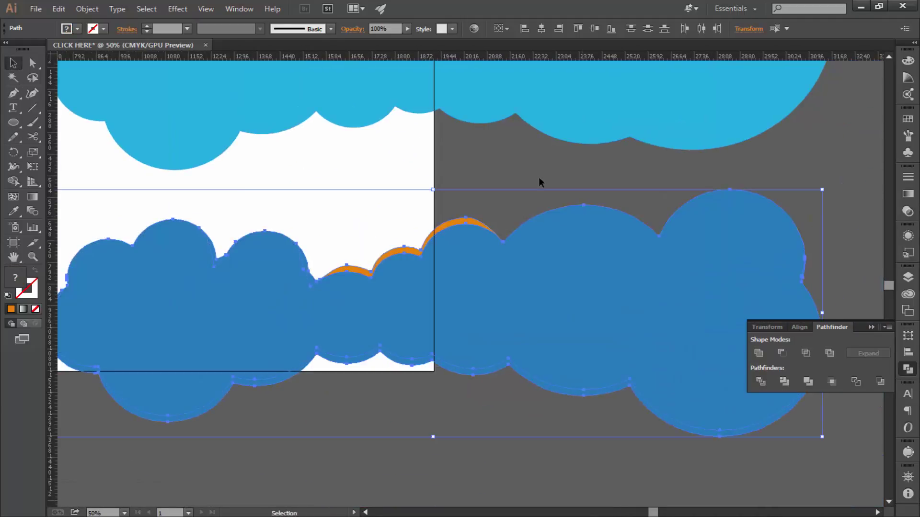
click(462, 222)
double_click(15, 276)
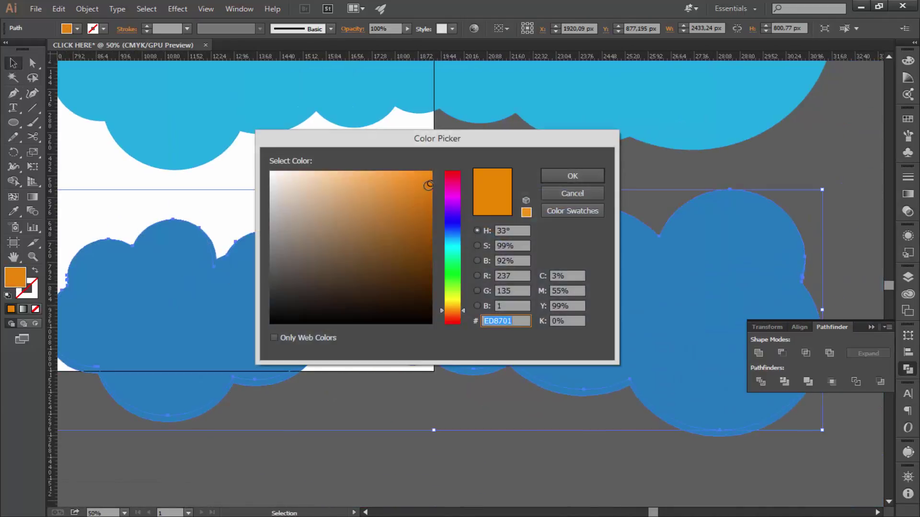
click(559, 179)
click(826, 170)
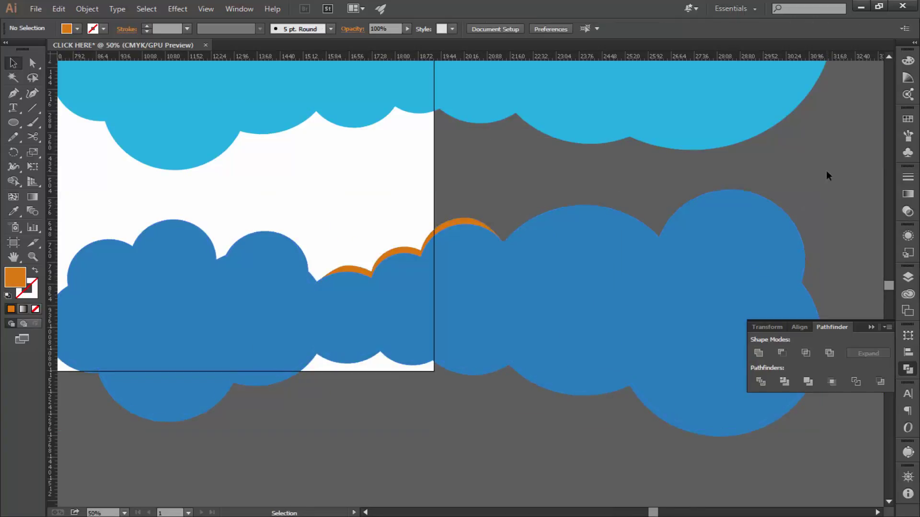
key(ctrl+minus)
key(ctrl+minus)
key(ctrl+minus)
Move the middle blue cloud aside and bring the light-blue cloud onto the artboard
right_click(436, 296)
click(648, 264)
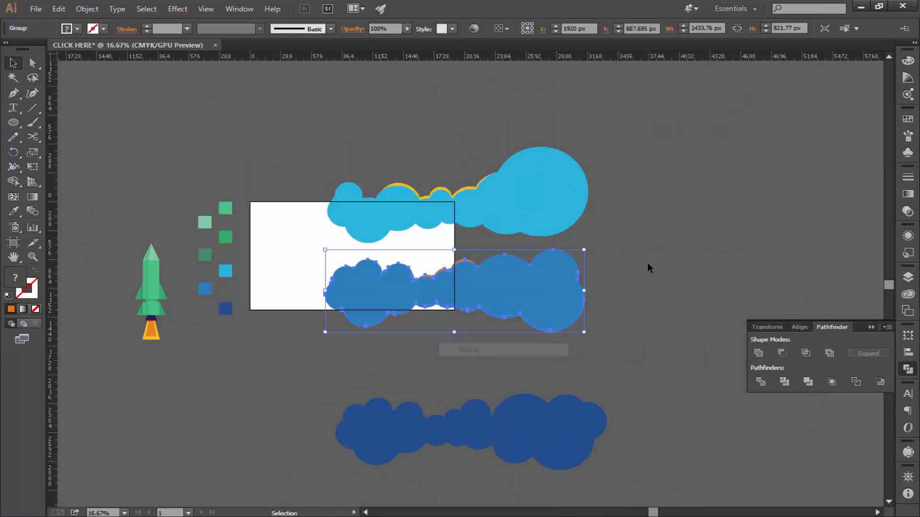
drag(522, 300, 796, 163)
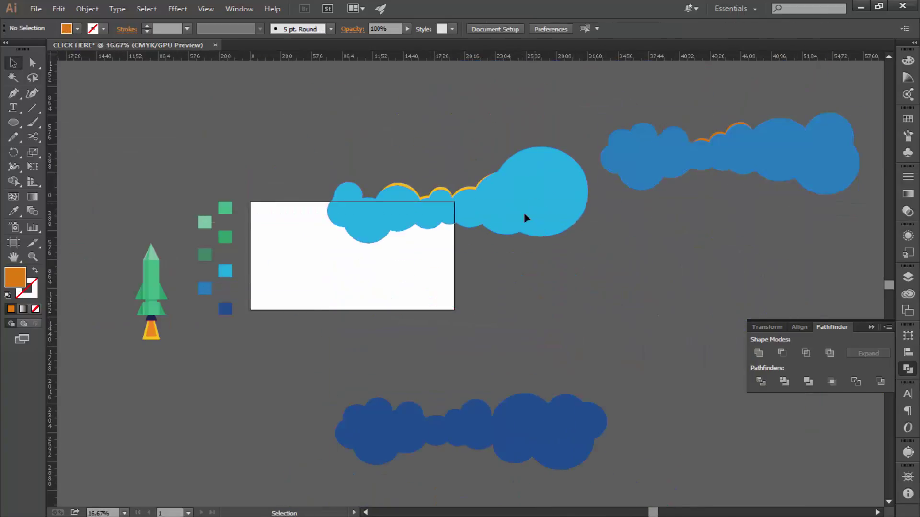
drag(524, 213, 408, 307)
click(530, 355)
key(ctrl+plus)
key(ctrl+plus)
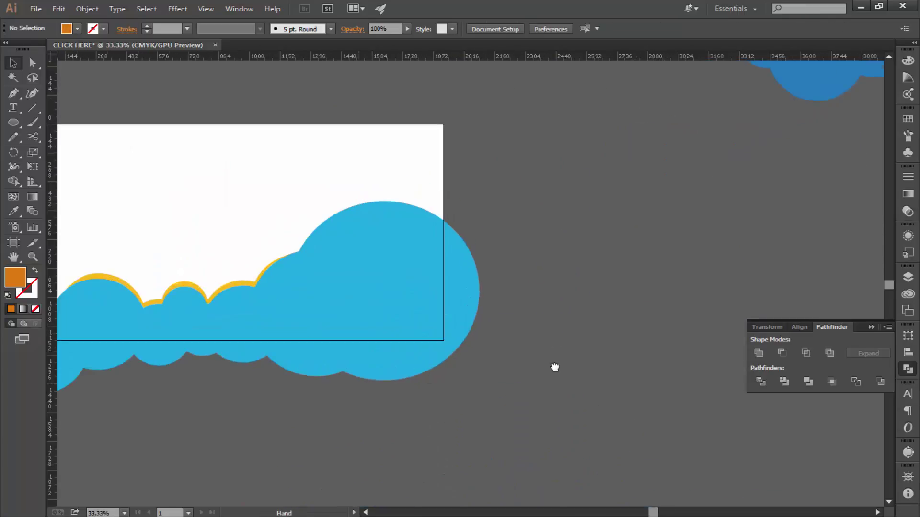
scroll(554, 365, left, 5)
drag(704, 303, 715, 300)
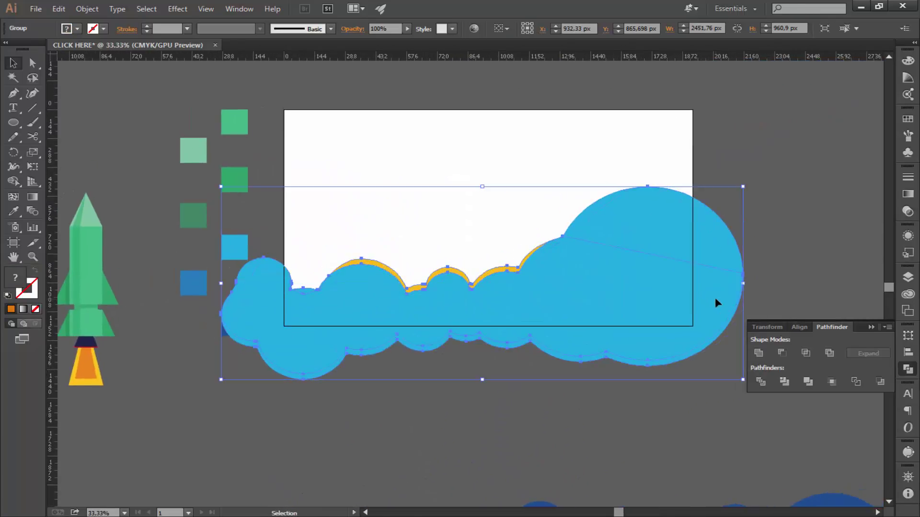
click(524, 421)
drag(524, 421, 421, 427)
key(ctrl+minus)
key(ctrl+minus)
drag(522, 279, 520, 277)
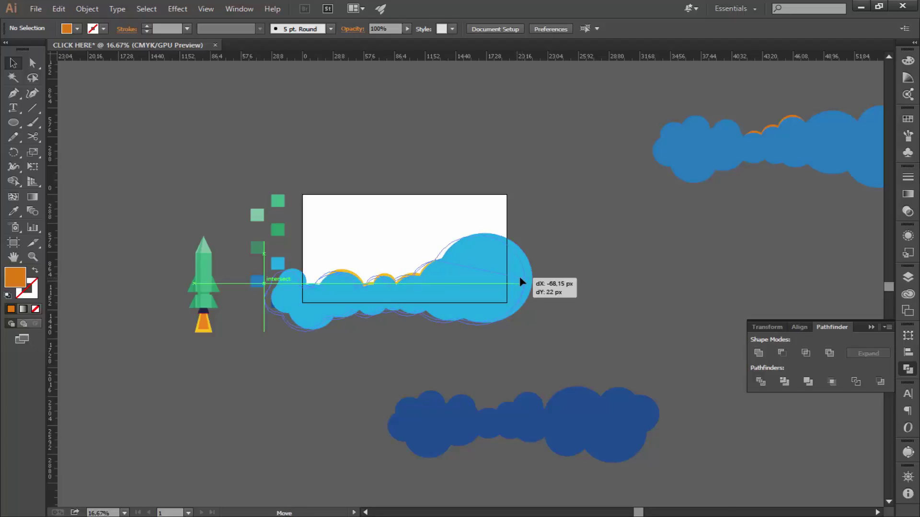
Place the blue cloud on the artboard behind the light-blue cloud
mouse_move(715, 173)
mouse_down()
mouse_move(431, 241)
mouse_move(424, 266)
mouse_up()
right_click(474, 246)
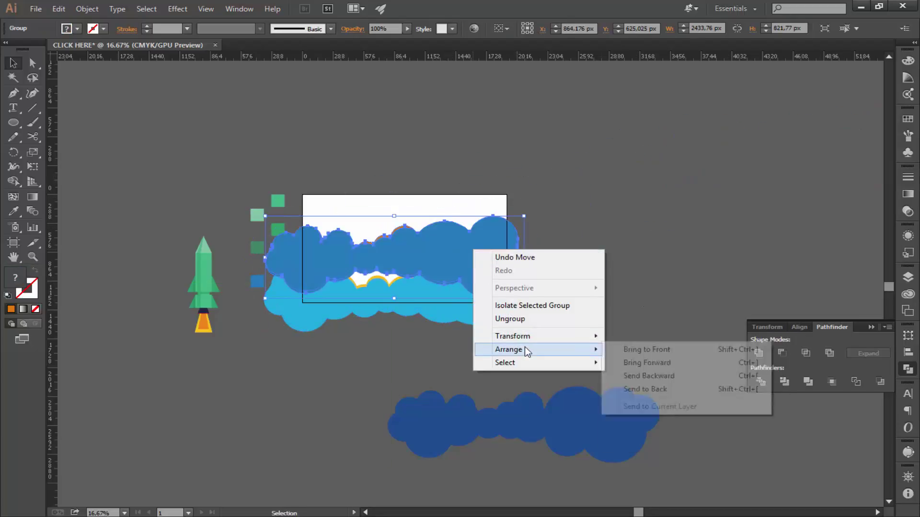
click(634, 386)
drag(483, 240, 484, 266)
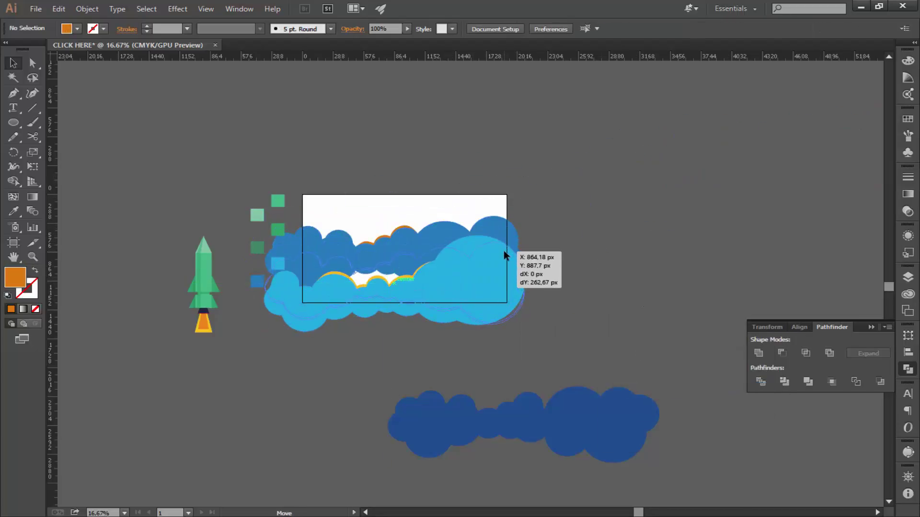
drag(402, 271, 389, 264)
click(546, 264)
Move the dark-blue cloud up and send it to the back, then raise all clouds together
click(611, 415)
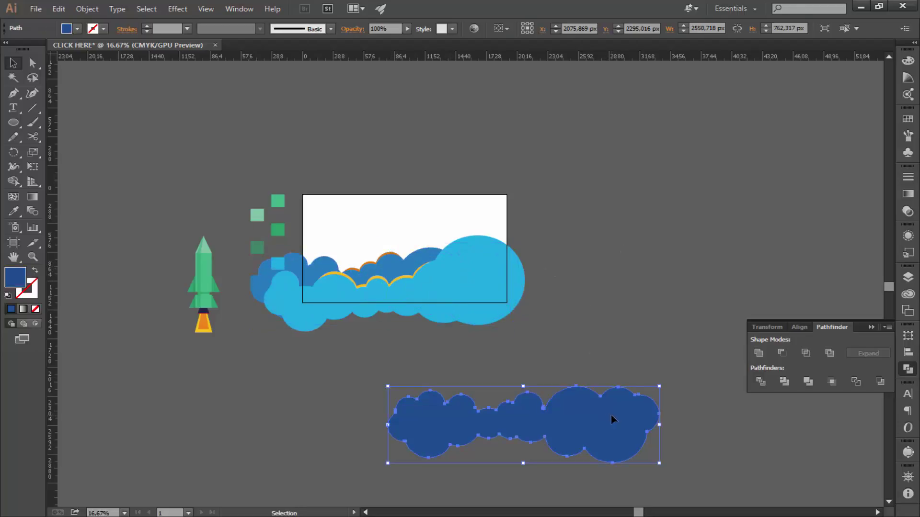
mouse_move(624, 421)
mouse_down()
mouse_move(500, 240)
mouse_move(523, 247)
mouse_up()
right_click(502, 241)
click(661, 441)
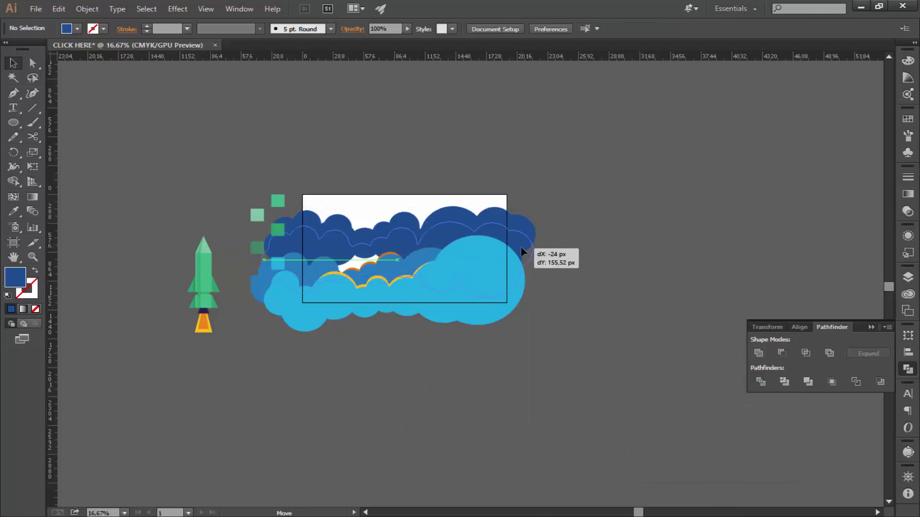
key(ctrl+plus)
key(ctrl+plus)
key(ctrl+plus)
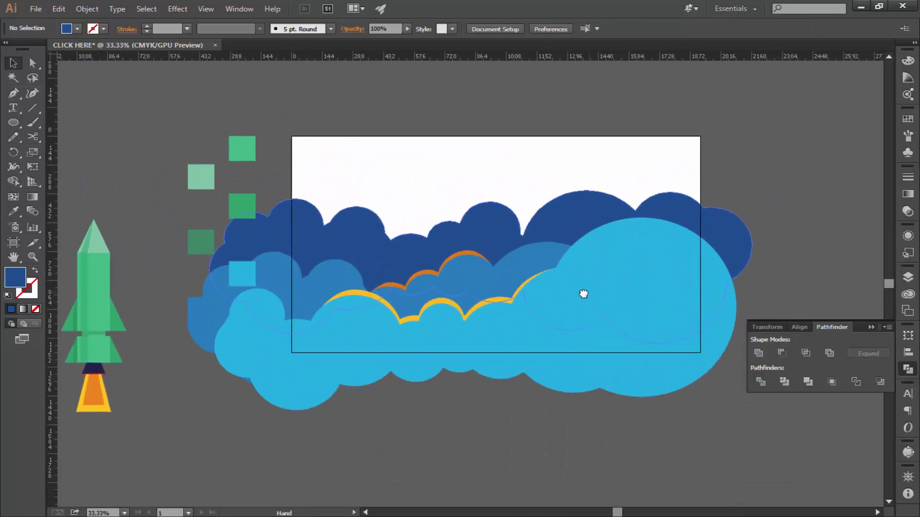
drag(488, 331, 490, 329)
drag(524, 307, 534, 313)
Move the green rocket to the artboard centre over the clouds and fine-tune its size
click(617, 165)
drag(245, 312, 408, 272)
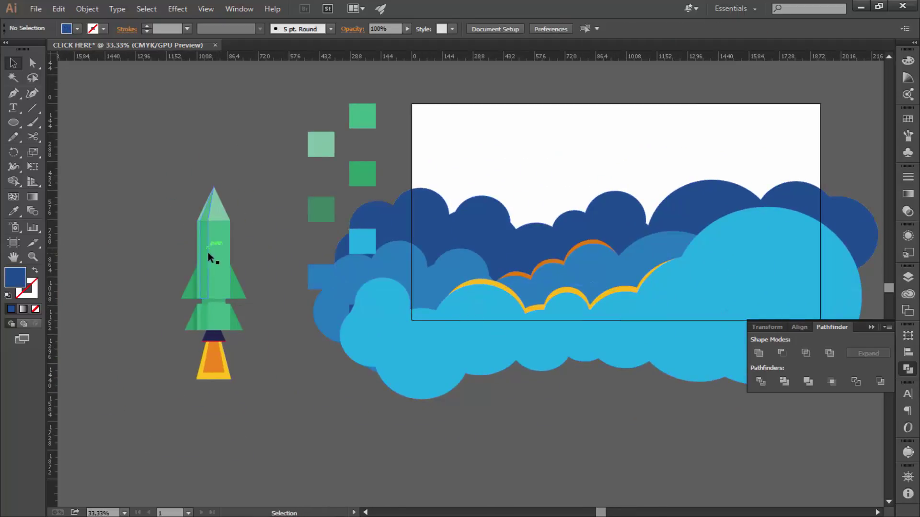
drag(208, 252, 548, 185)
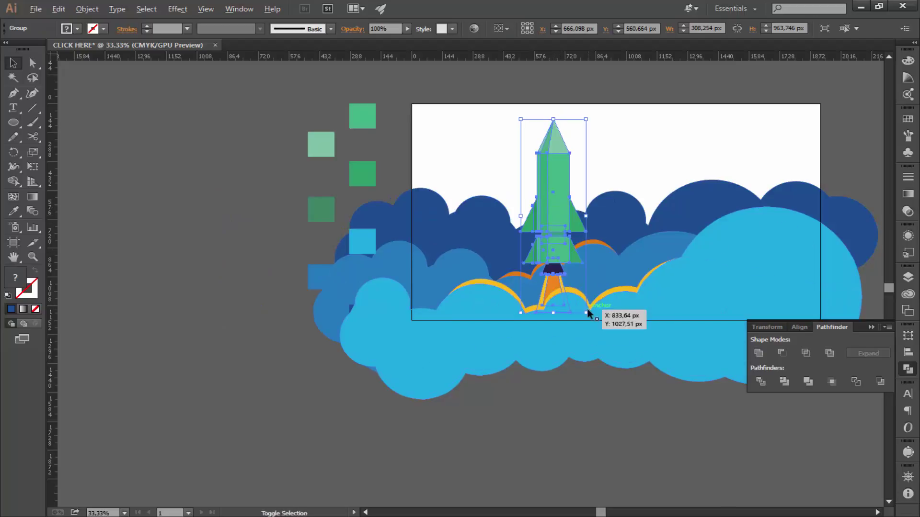
drag(587, 311, 589, 315)
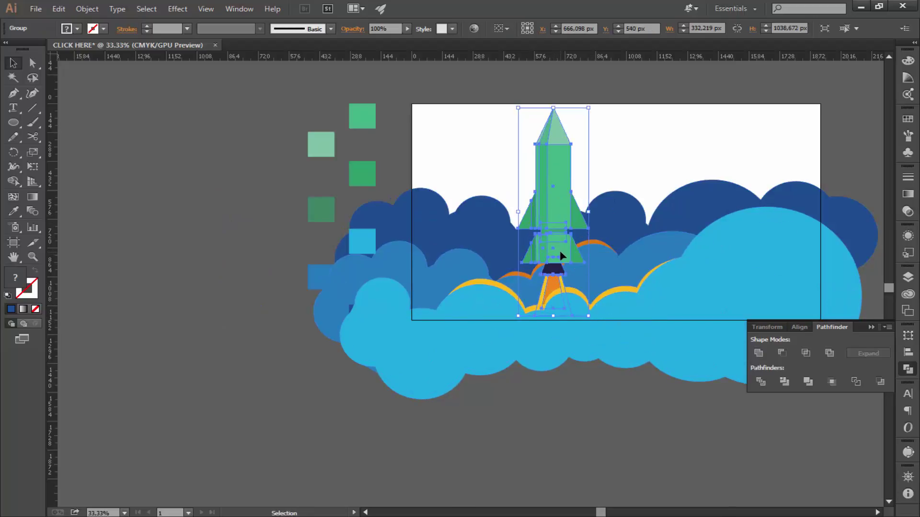
click(275, 399)
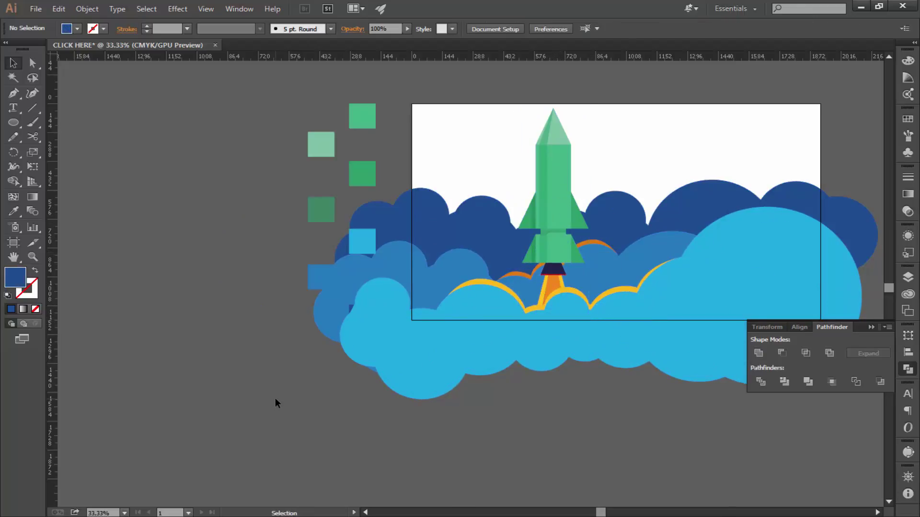
click(554, 221)
drag(590, 311, 587, 301)
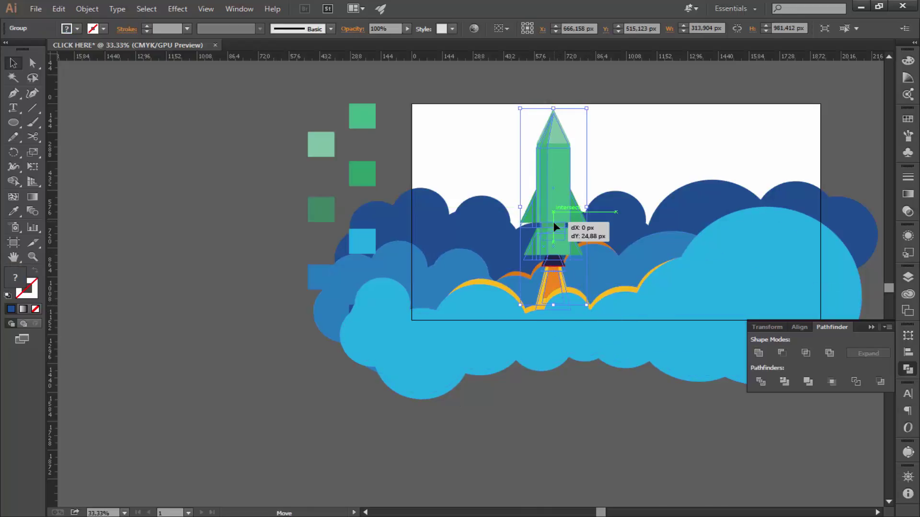
click(484, 289)
click(564, 299)
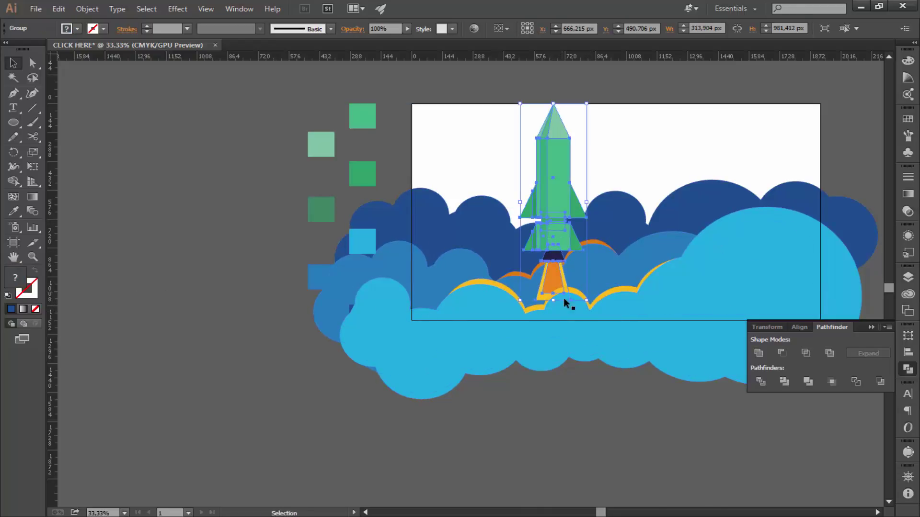
drag(587, 300, 588, 304)
click(261, 212)
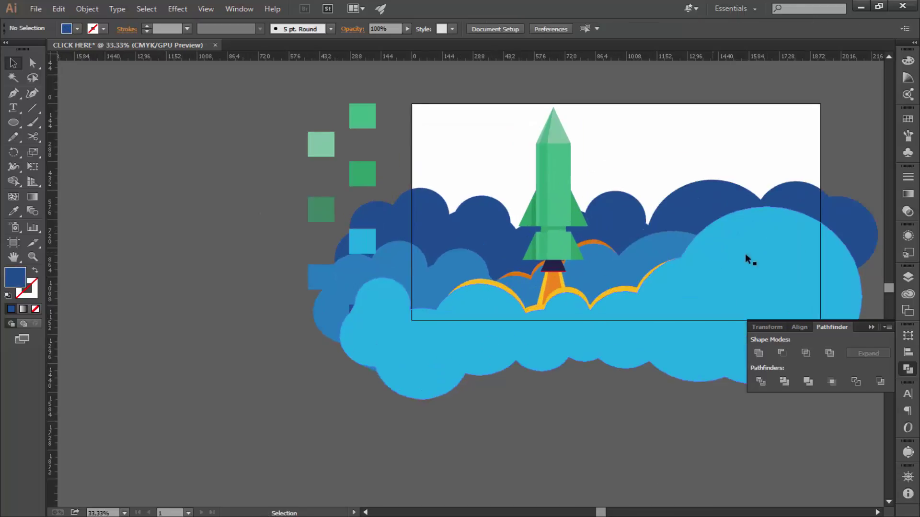
scroll(745, 254, right, 5)
Put Layer 1 above Layer 2 and delete the small squares beside the artboard
click(907, 368)
click(907, 277)
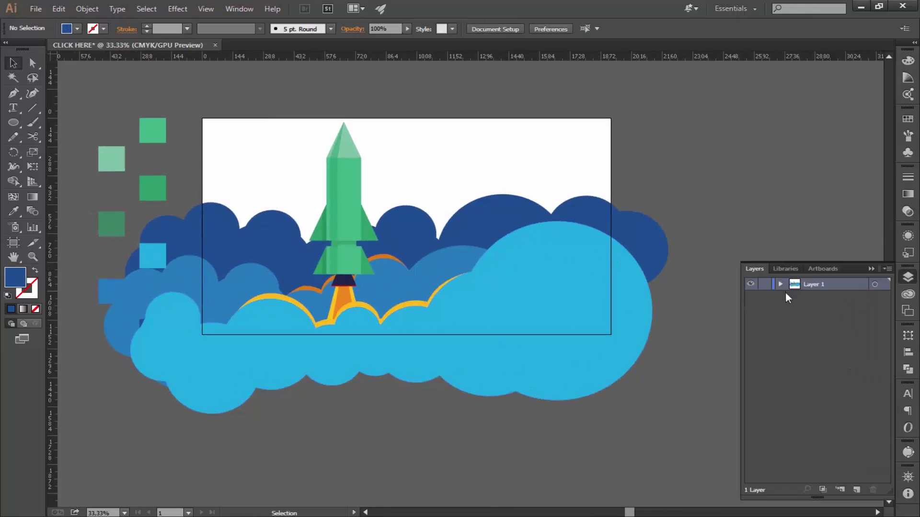
drag(813, 296, 814, 280)
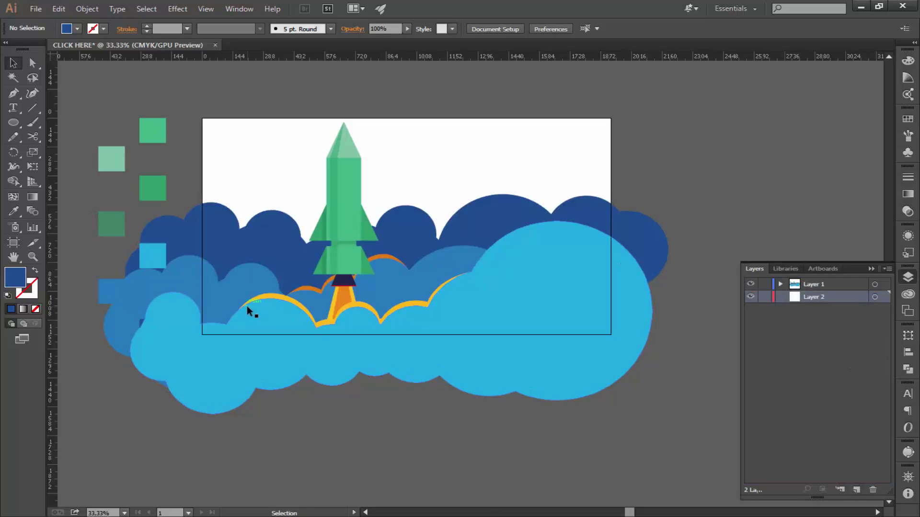
key(ctrl+minus)
click(234, 169)
key(Delete)
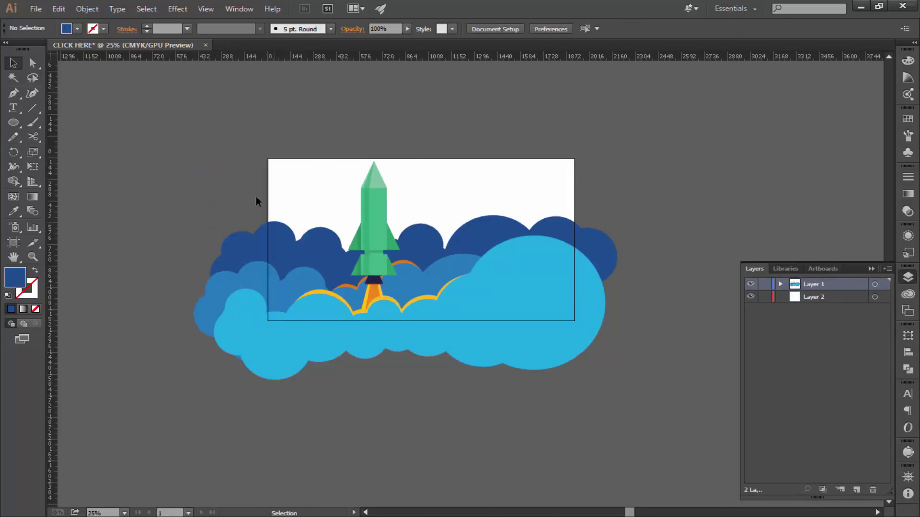
Draw an artboard-sized rectangle filled dark navy #132949
mouse_move(8, 127)
mouse_down()
mouse_move(56, 132)
mouse_move(62, 123)
mouse_up()
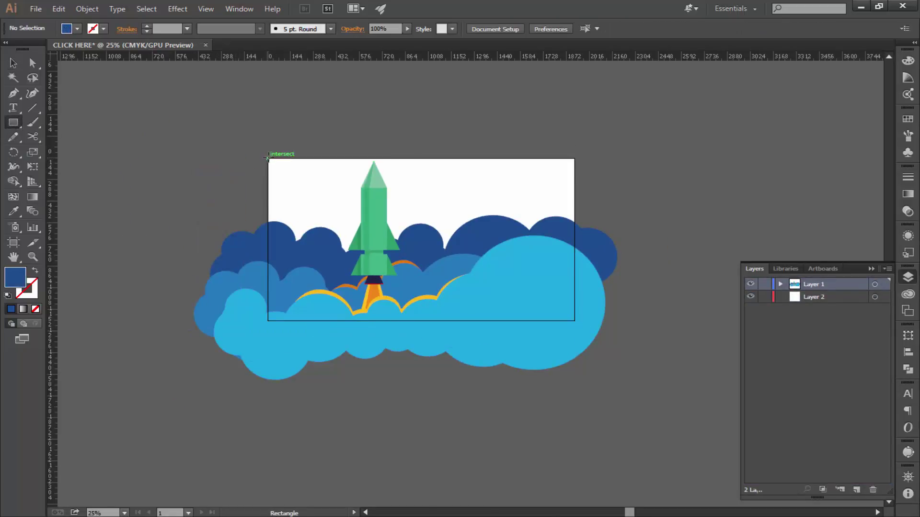
drag(267, 158, 574, 322)
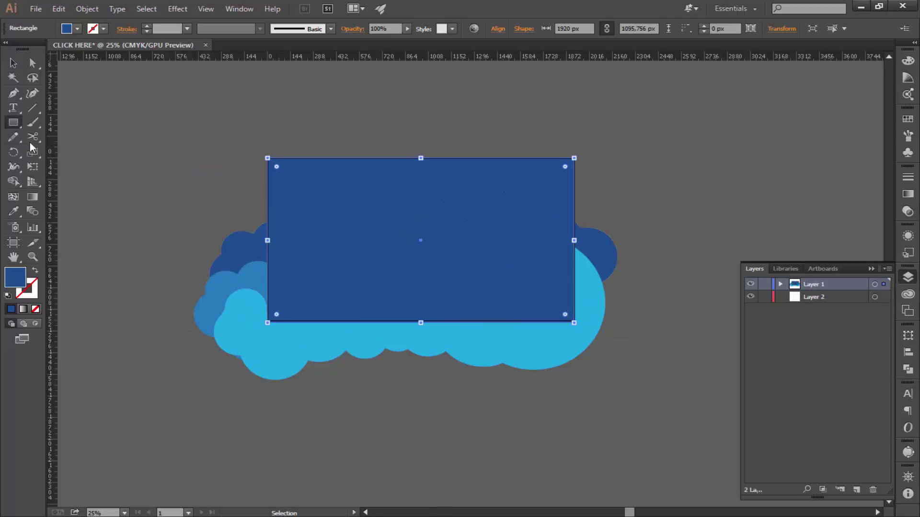
double_click(15, 278)
drag(388, 245, 390, 274)
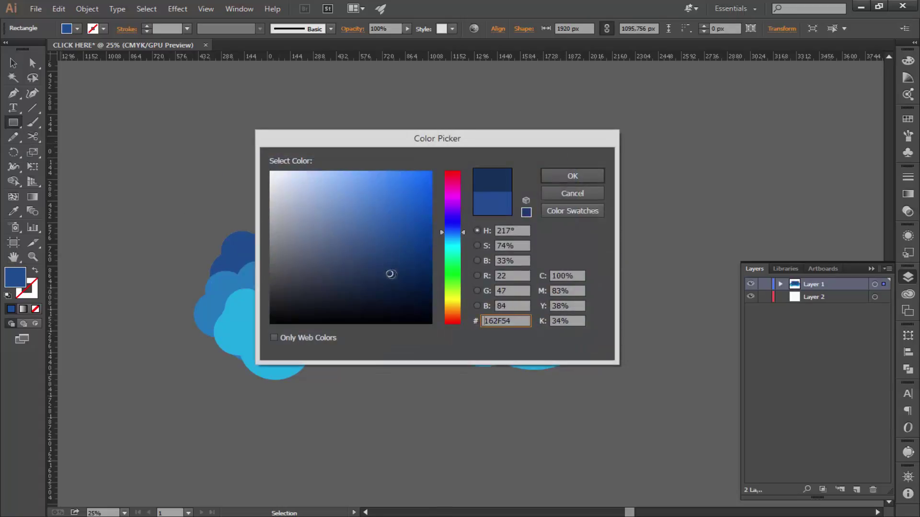
click(565, 177)
Move the navy rectangle into Layer 2 and lock that layer
click(110, 97)
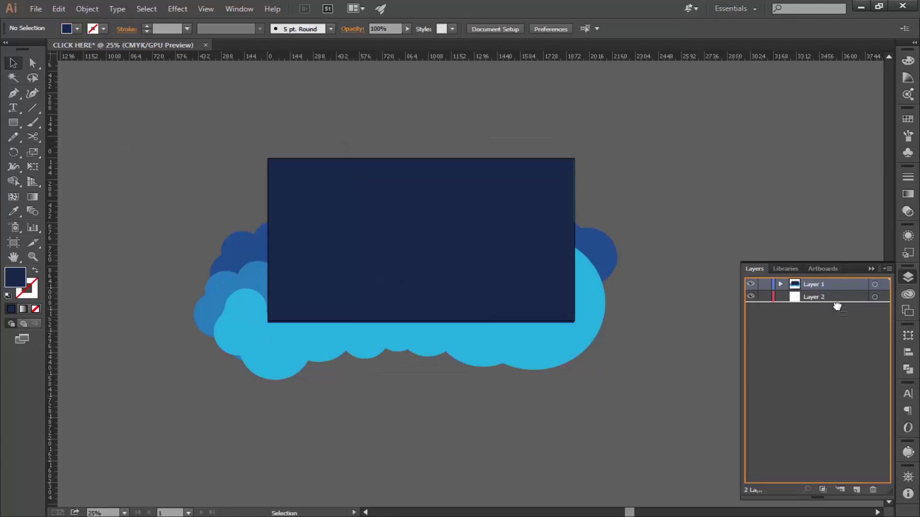
click(780, 284)
click(541, 270)
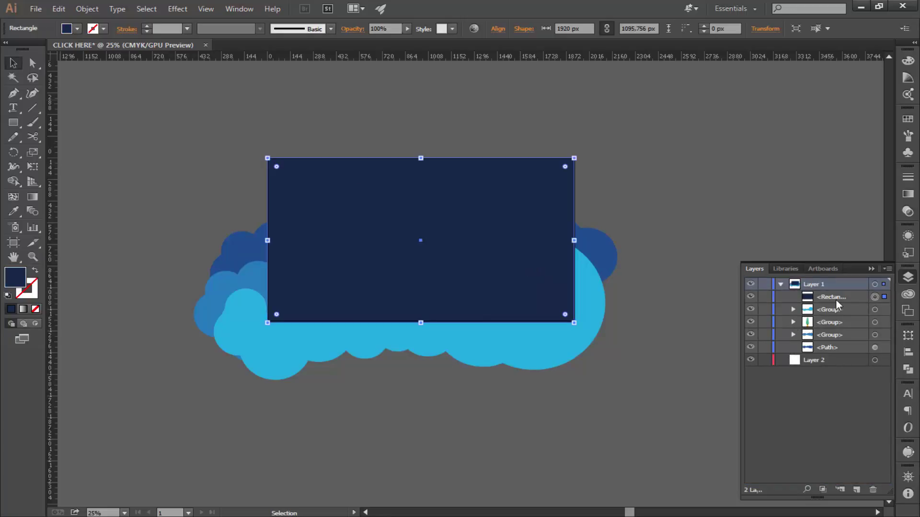
drag(838, 297, 838, 360)
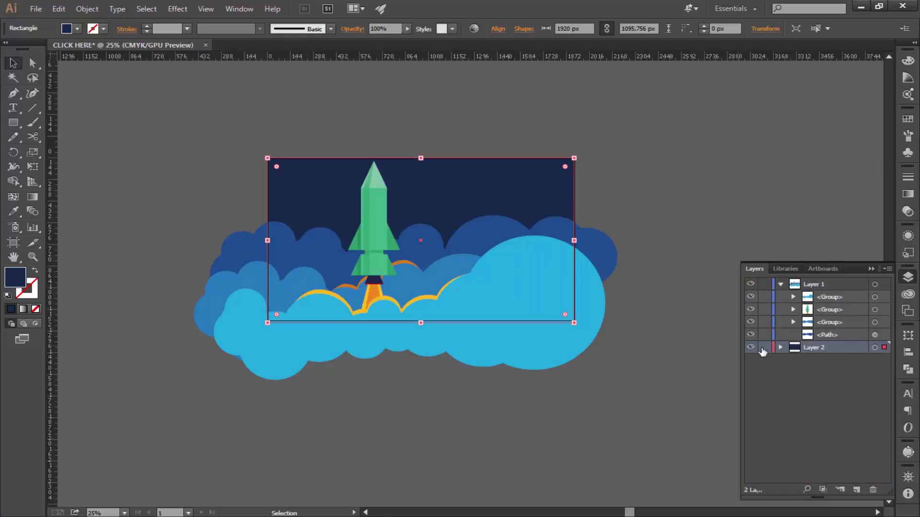
click(763, 348)
key(ctrl+plus)
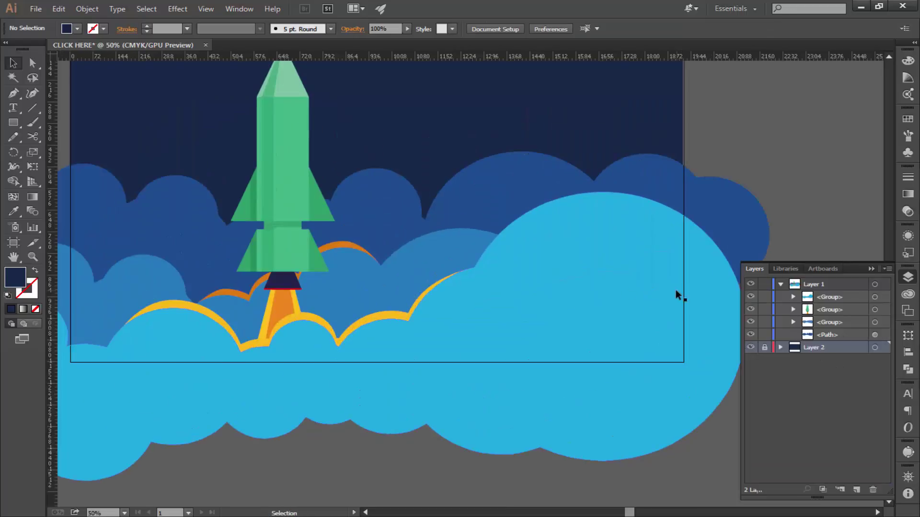
Try tilting the rocket, then undo so it stays upright
scroll(675, 289, up, 3)
scroll(675, 290, left, 3)
click(409, 258)
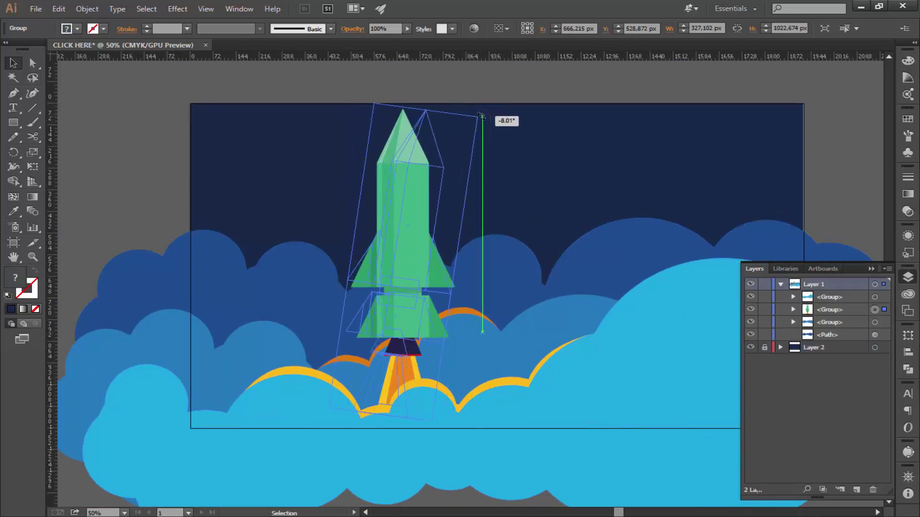
drag(462, 103, 500, 119)
drag(432, 174, 423, 190)
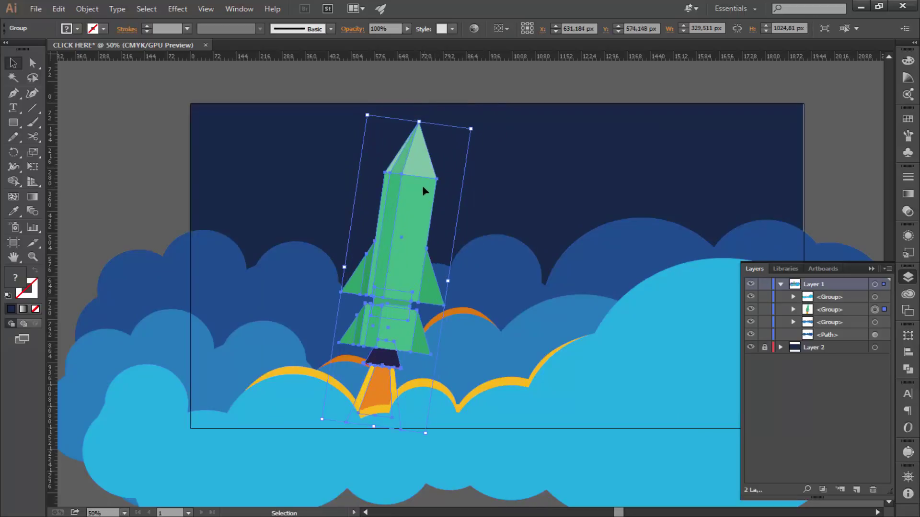
click(163, 143)
key(ctrl+minus)
key(ctrl+minus)
key(ctrl+plus)
key(ctrl+plus)
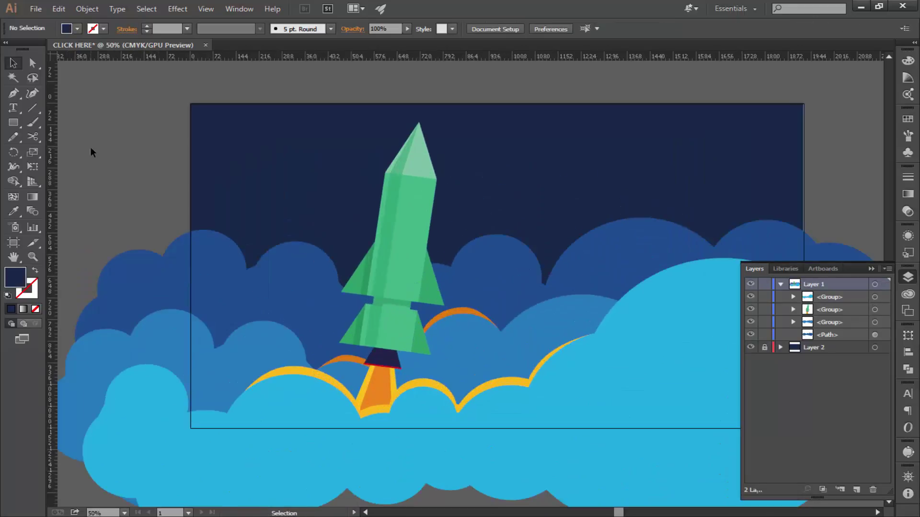
key(ctrl+minus)
key(ctrl+minus)
key(ctrl+plus)
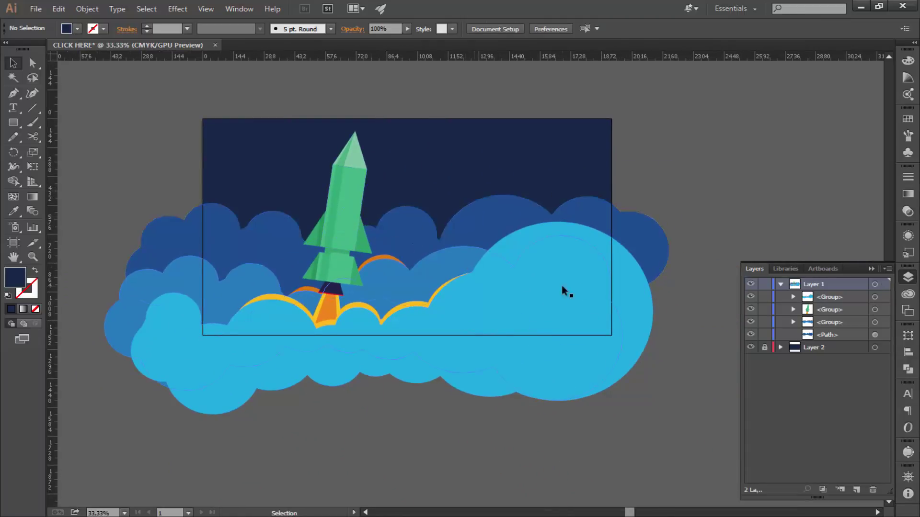
key(ctrl+z)
key(ctrl+z)
click(177, 191)
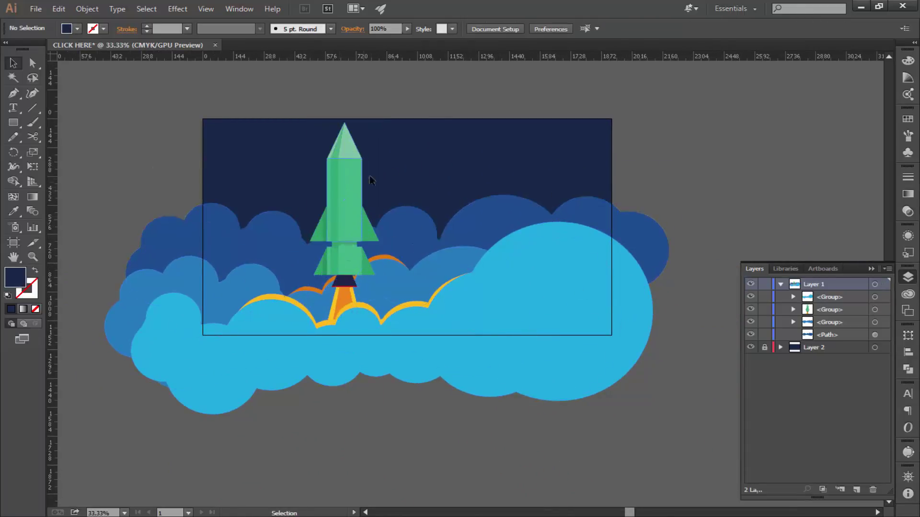
Draw a 12 px rounded rectangle below the clouds
scroll(562, 202, down, 5)
scroll(556, 215, right, 2)
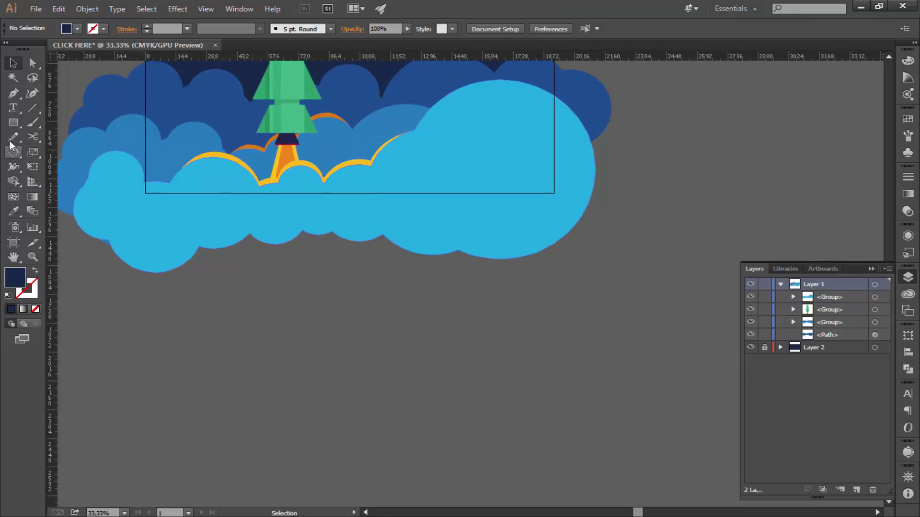
drag(13, 123, 91, 139)
mouse_move(354, 329)
mouse_down()
mouse_move(476, 408)
mouse_move(480, 437)
mouse_up()
Fill the rounded rectangle with light grey #E0E0E0
double_click(17, 281)
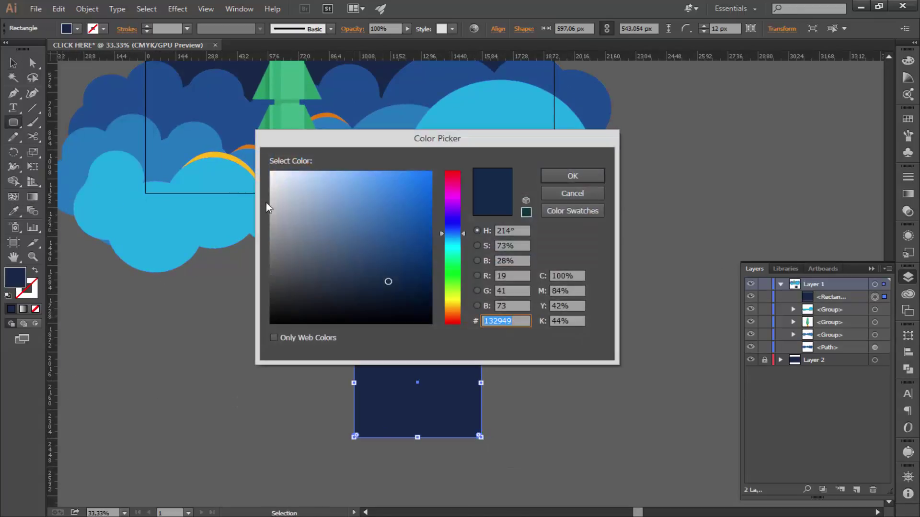
click(270, 187)
click(572, 176)
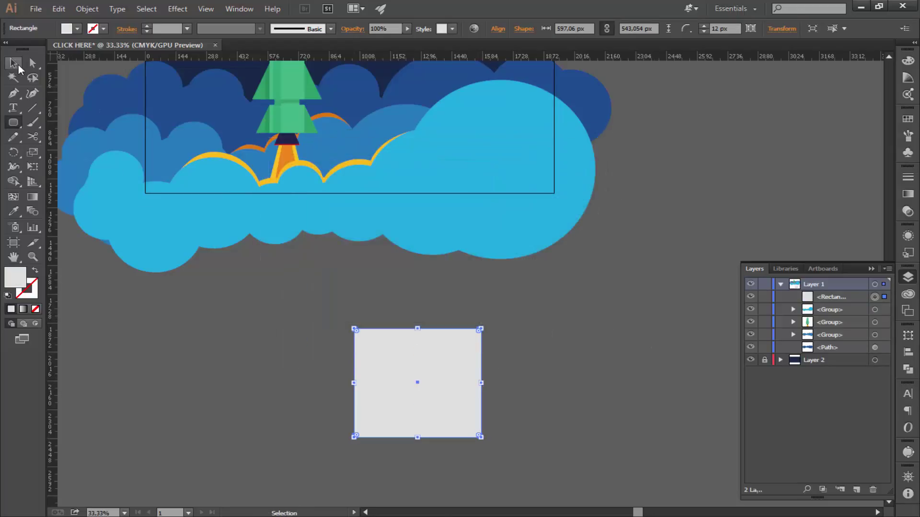
click(20, 70)
Duplicate it slightly lower, fill the copy #D6D6D6 and send it to the back
scroll(406, 415, down, 3)
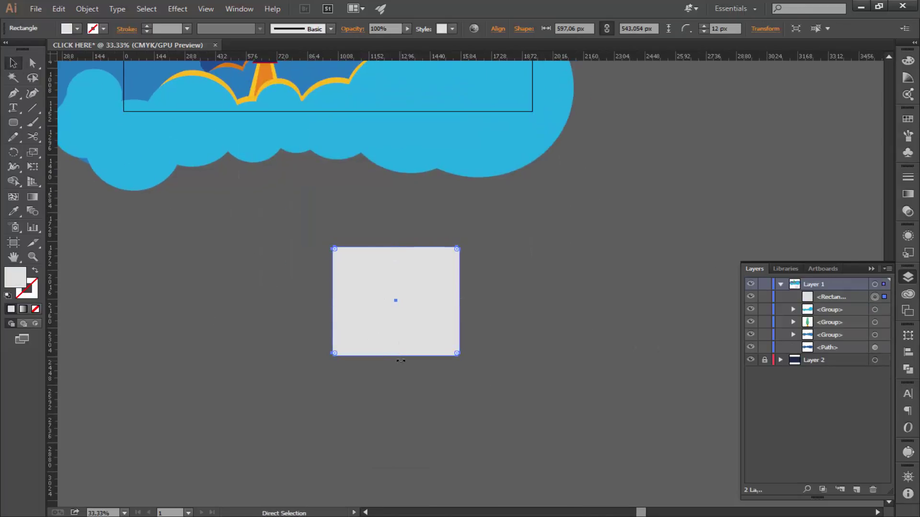
drag(412, 324, 412, 335)
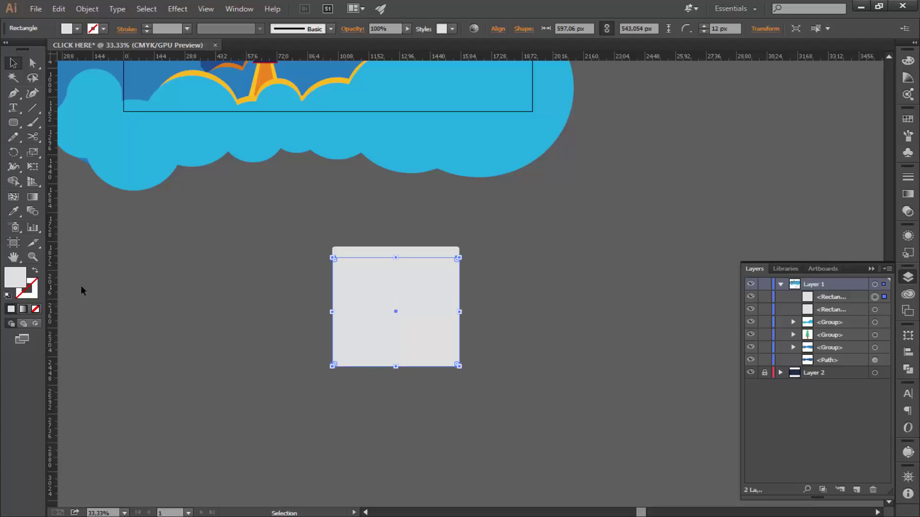
double_click(14, 277)
click(269, 196)
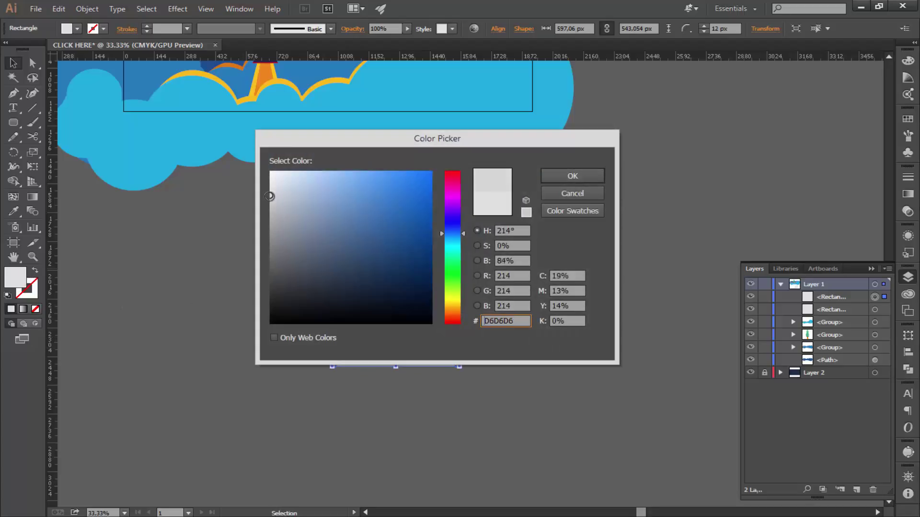
click(573, 180)
right_click(429, 361)
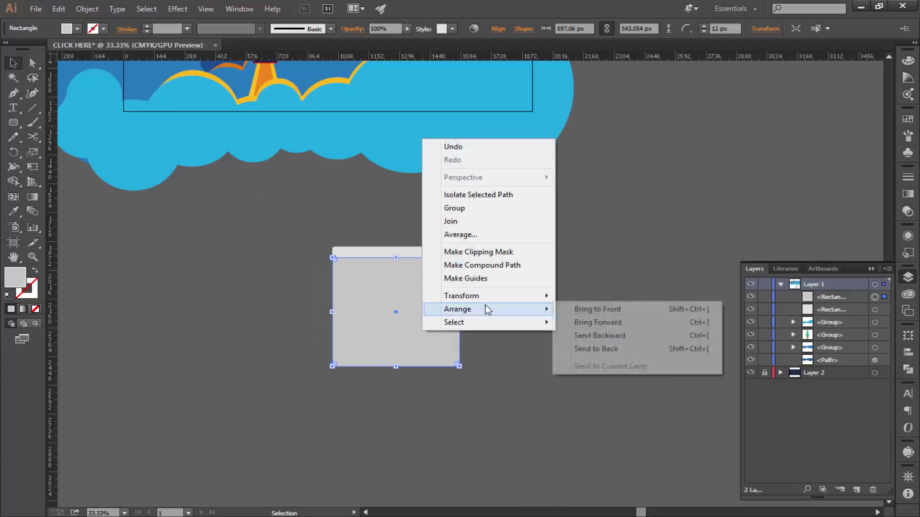
click(581, 350)
click(475, 363)
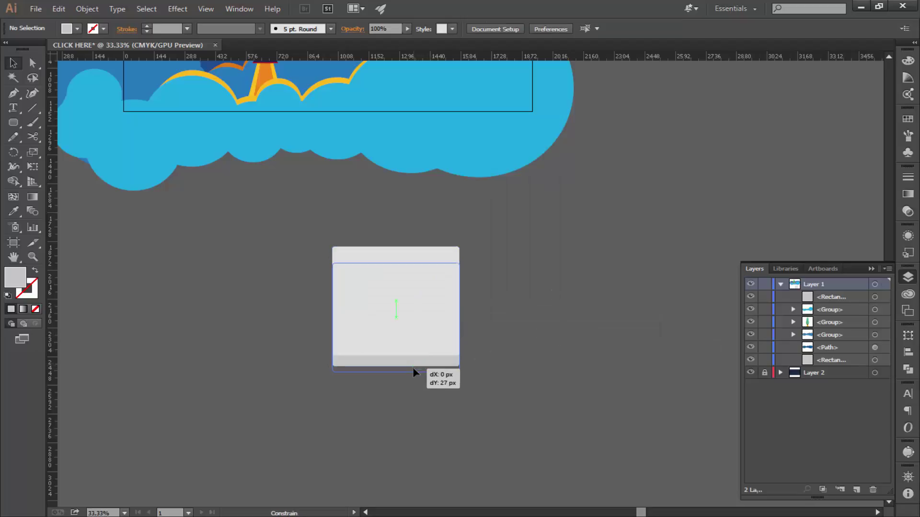
drag(413, 368, 412, 367)
click(527, 311)
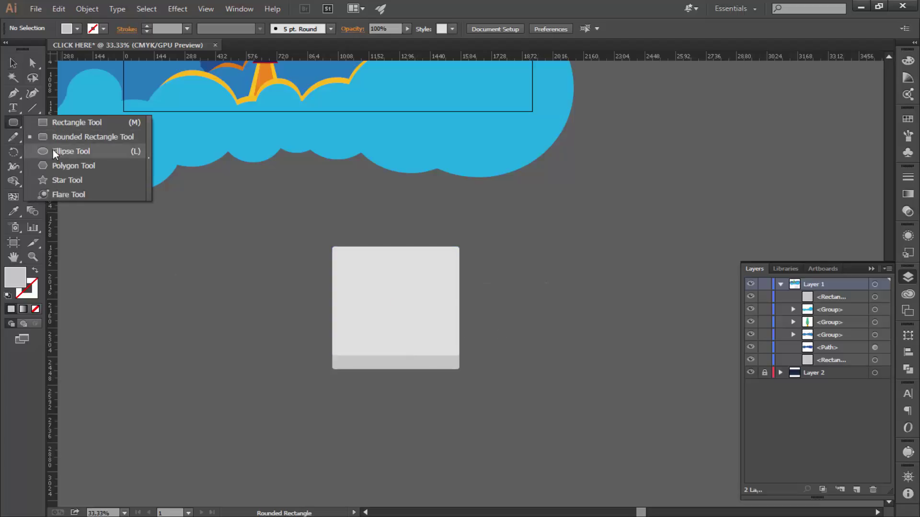
Draw a red-filled circle beside the grey button
drag(16, 123, 52, 151)
drag(105, 245, 154, 288)
double_click(15, 277)
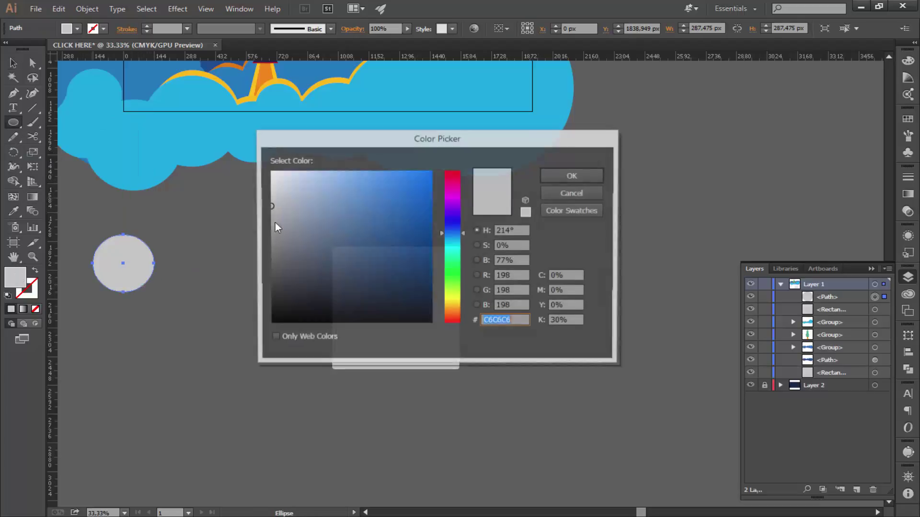
click(452, 172)
click(413, 172)
click(594, 175)
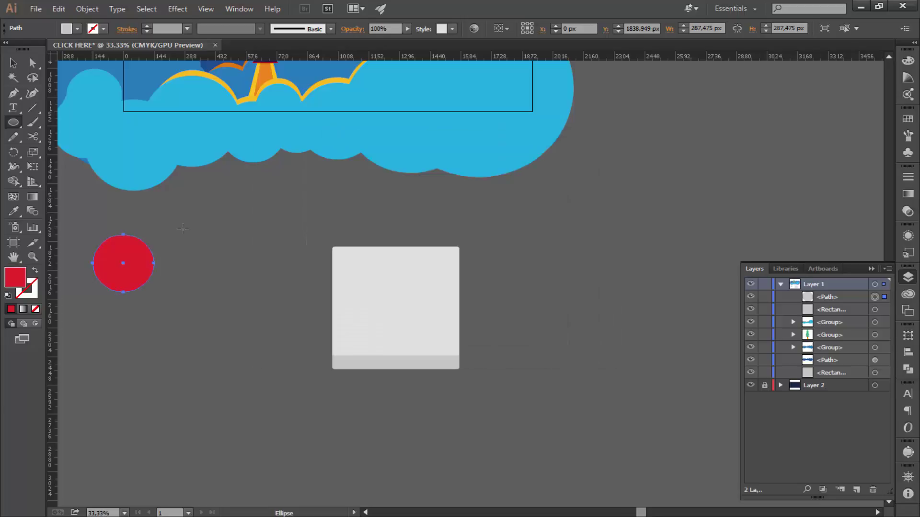
key(v)
drag(119, 283, 177, 295)
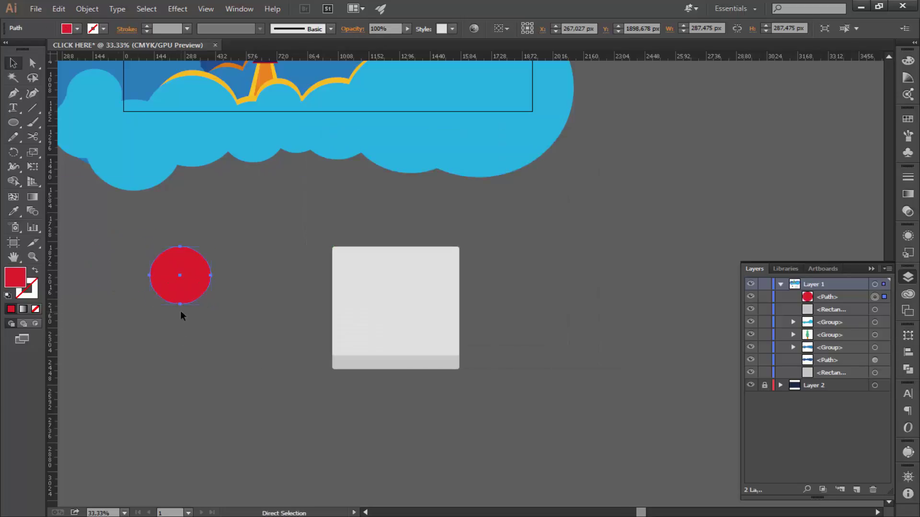
Paste a copy in front, move it down, fill it #DB2323 and send it to the back
key(ctrl+c)
key(ctrl+f)
click(180, 311)
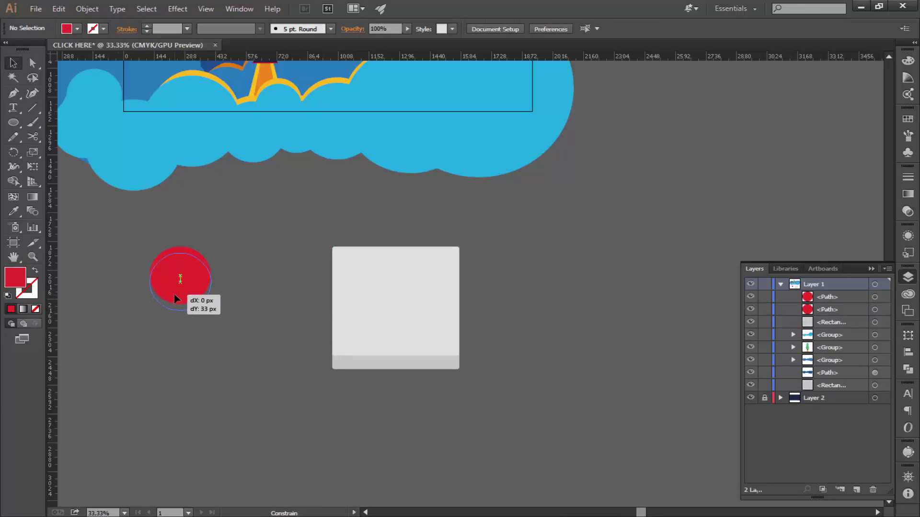
drag(175, 302, 175, 303)
double_click(17, 282)
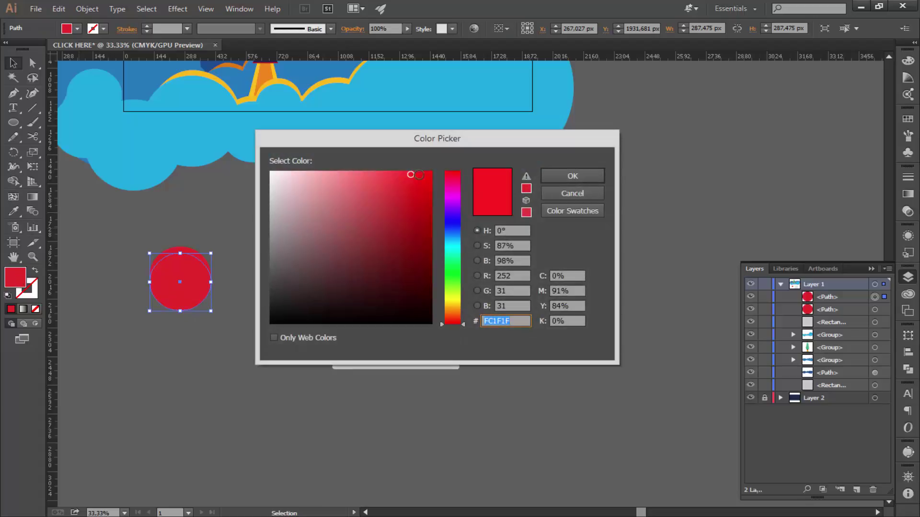
key(Return)
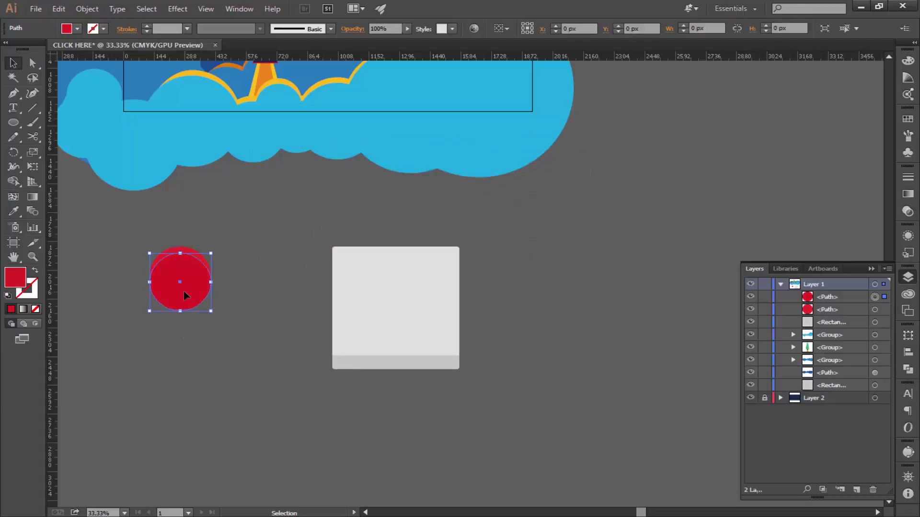
right_click(183, 291)
click(359, 505)
click(215, 294)
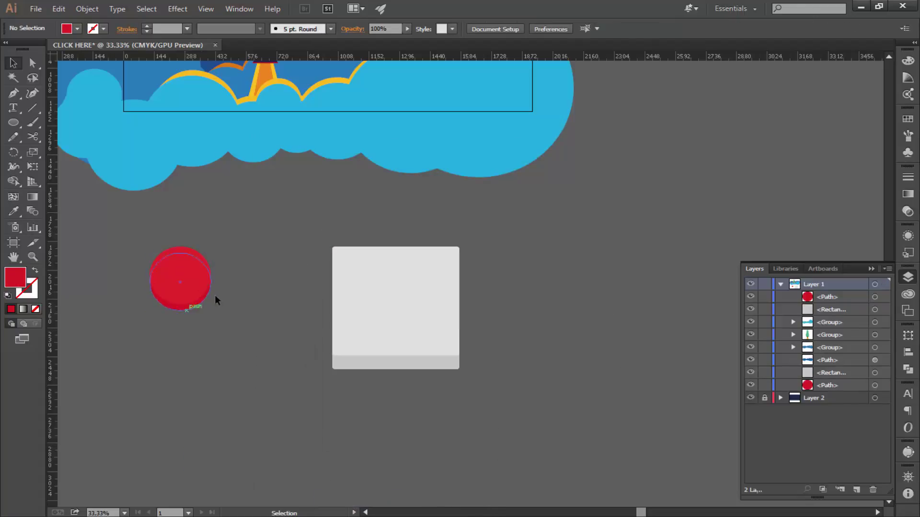
Group the two red circles and the two grey rectangles, then centre the circle on the button
right_click(171, 303)
click(199, 357)
right_click(407, 340)
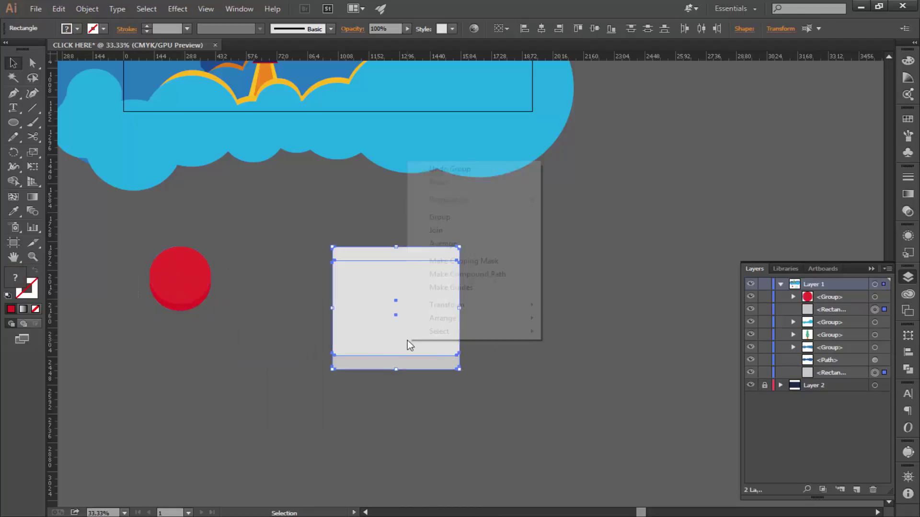
click(441, 217)
drag(188, 295, 403, 319)
drag(532, 231, 302, 393)
click(553, 250)
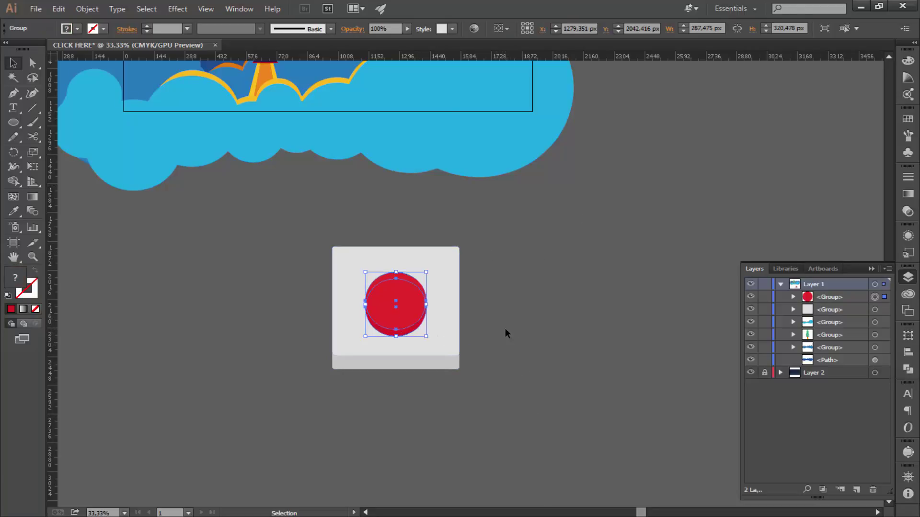
Ungroup the red circles and give the front circle a slightly different red
key(ctrl+plus)
key(ctrl+plus)
right_click(430, 273)
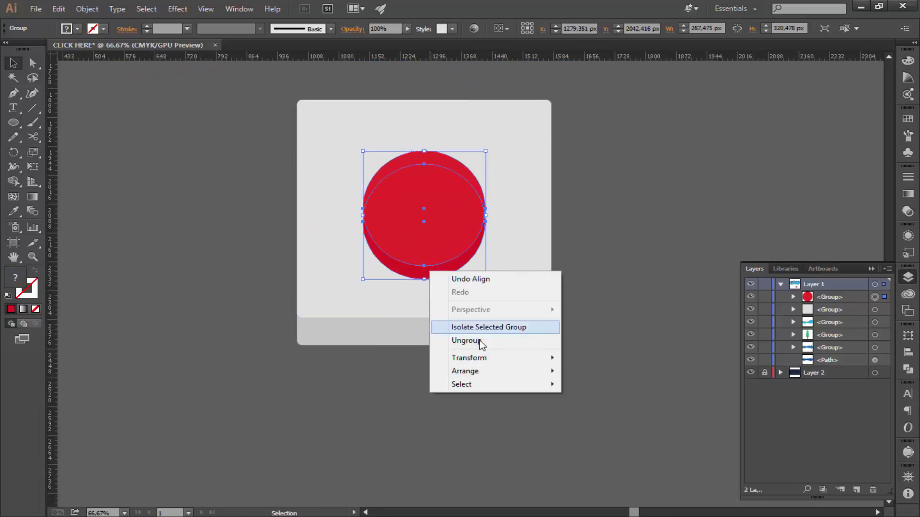
click(477, 341)
click(447, 270)
double_click(6, 276)
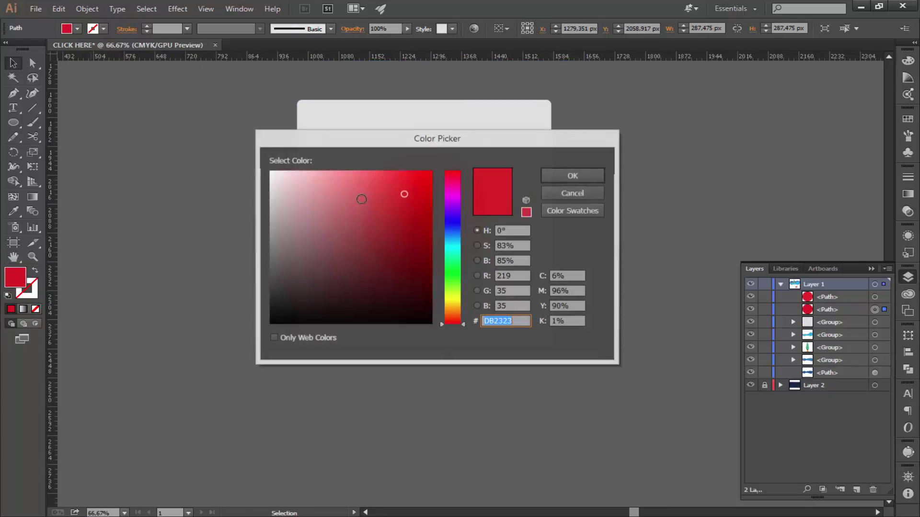
click(400, 201)
click(568, 175)
click(619, 182)
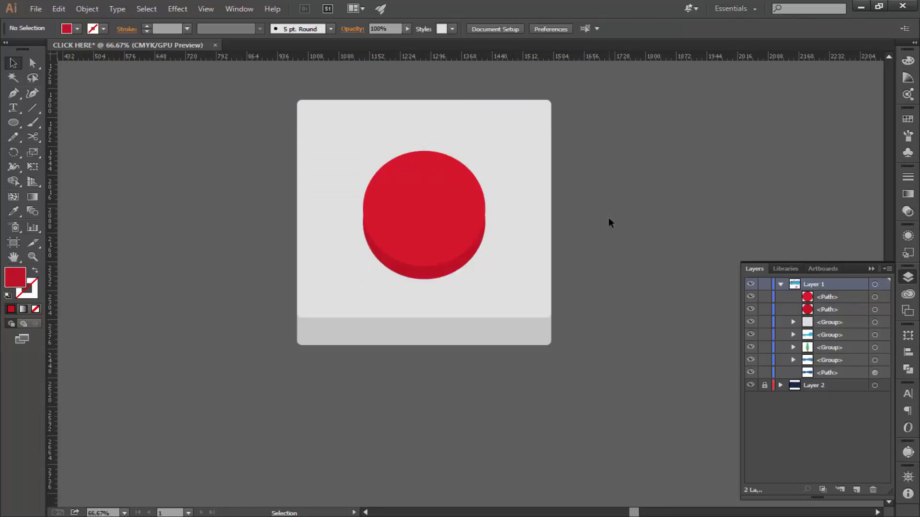
key(ctrl+minus)
key(ctrl+minus)
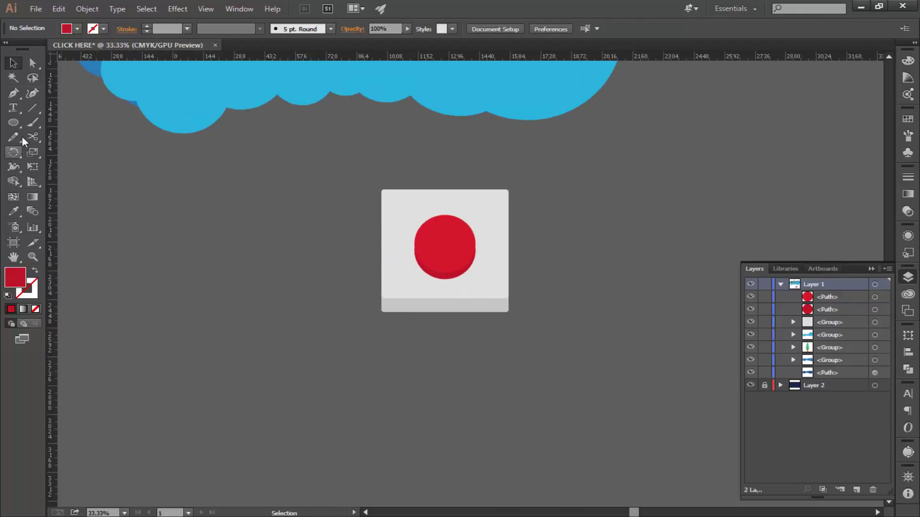
Draw a thin white rectangular bar to the left of the red button
click(13, 122)
click(76, 122)
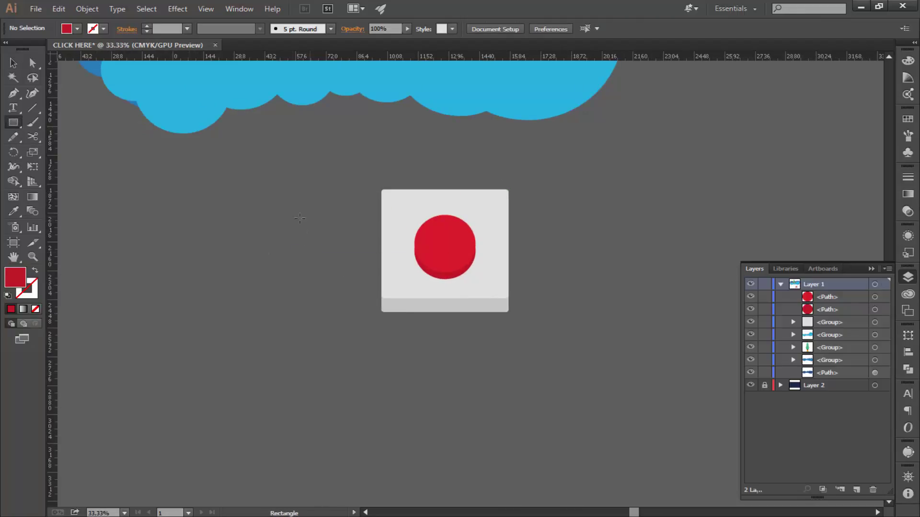
drag(250, 208, 315, 216)
double_click(15, 277)
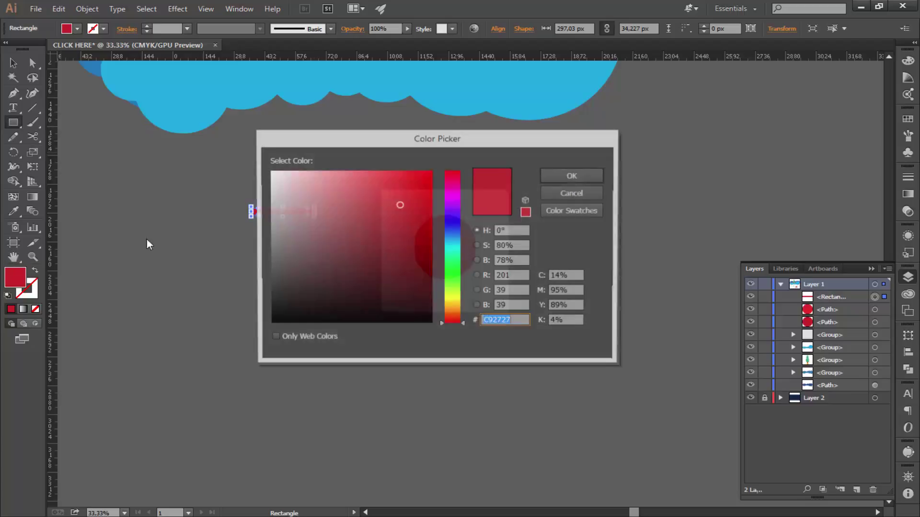
drag(273, 178, 270, 171)
click(552, 181)
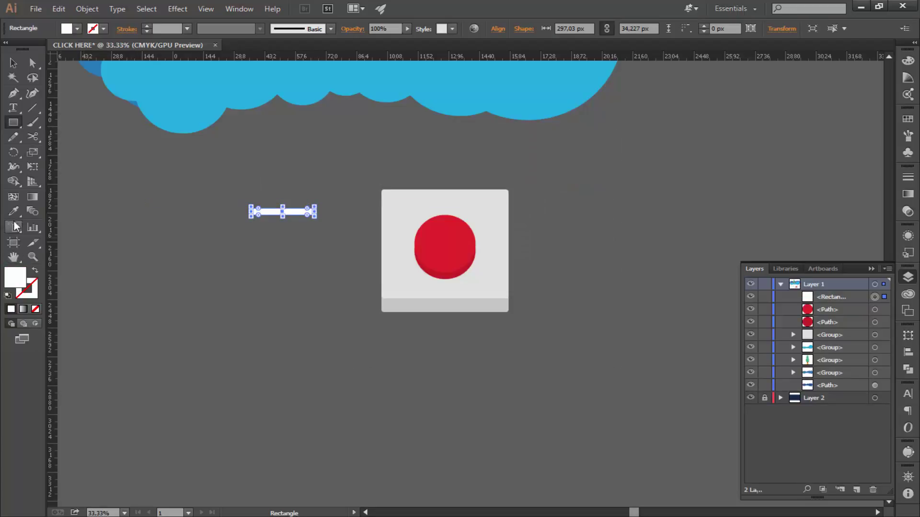
Duplicate the bar into three rays: top diagonal, horizontal and bottom diagonal
key(v)
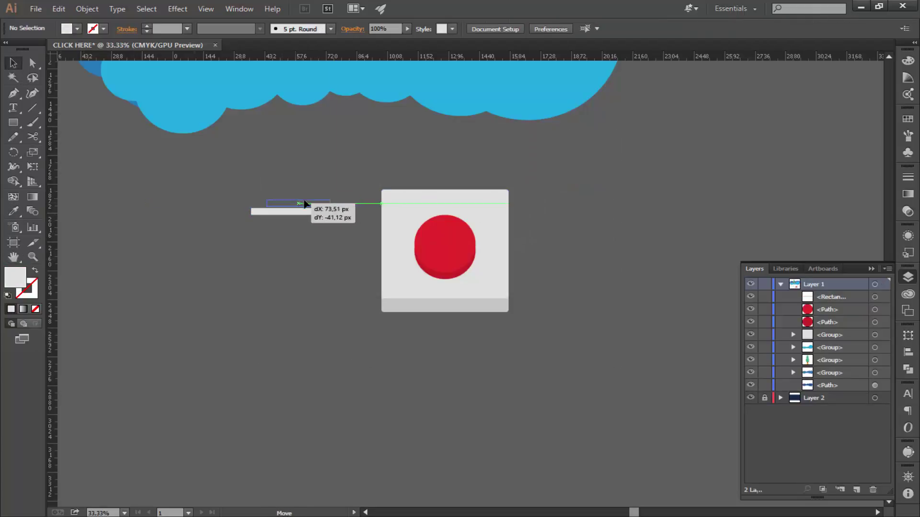
mouse_move(282, 212)
mouse_down()
mouse_move(299, 265)
mouse_move(308, 200)
mouse_move(297, 303)
mouse_move(291, 217)
mouse_up()
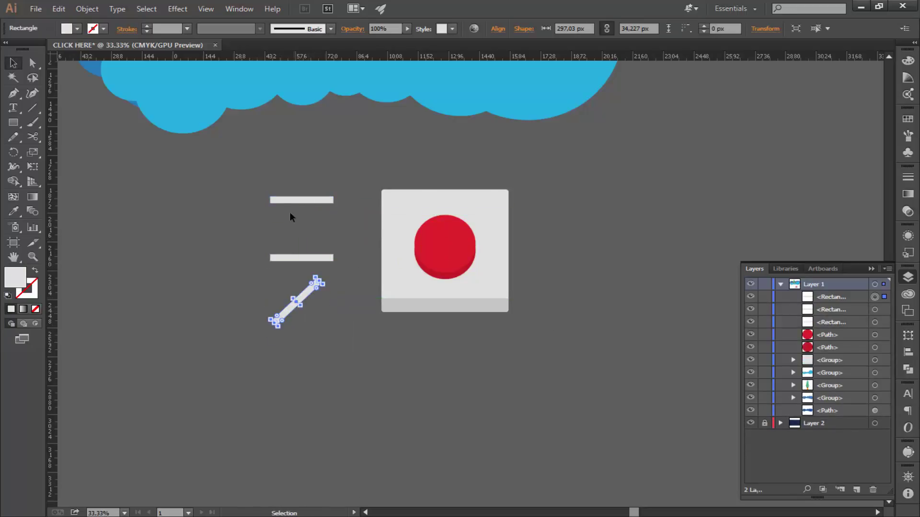
click(282, 203)
drag(267, 185, 224, 225)
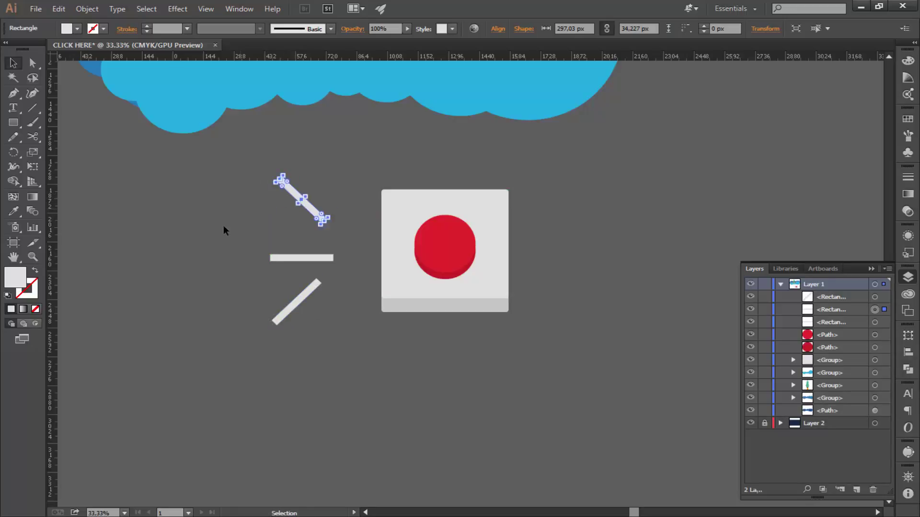
click(224, 226)
drag(341, 192, 341, 193)
drag(319, 258, 333, 251)
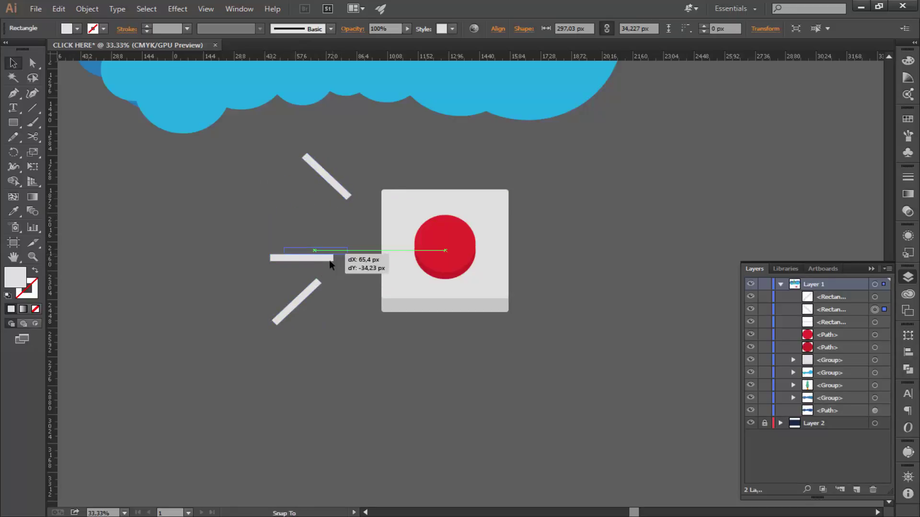
mouse_move(302, 299)
mouse_down()
mouse_move(324, 338)
mouse_move(328, 330)
mouse_up()
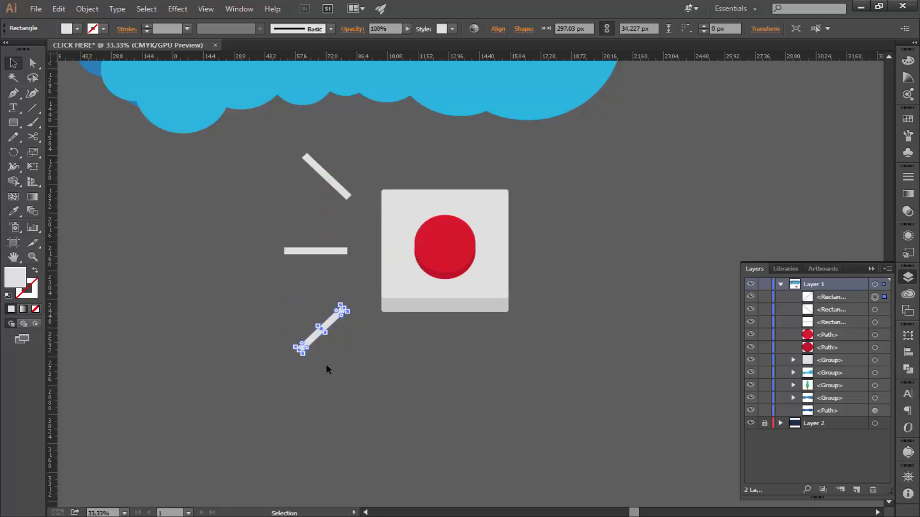
click(325, 364)
Shrink the three rays together and move them next to the square, undoing a stray duplicate
click(344, 194)
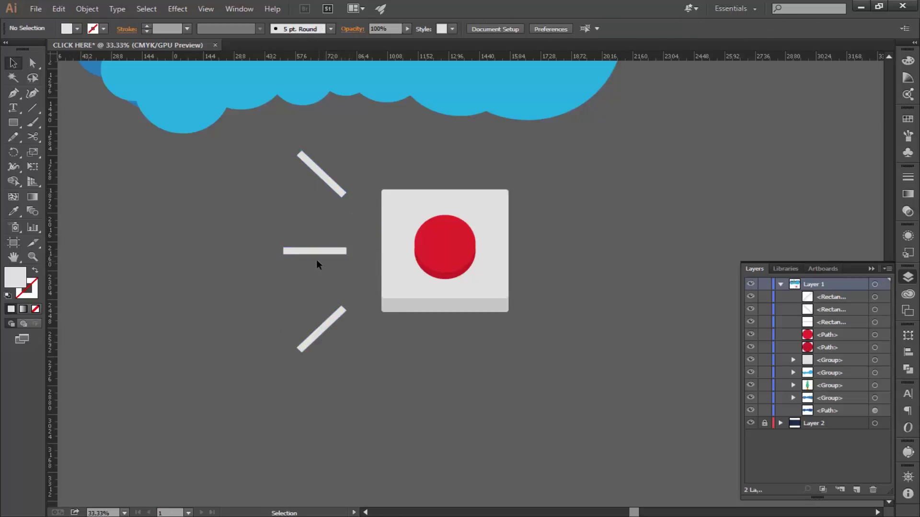
drag(325, 199, 320, 381)
drag(346, 352, 334, 311)
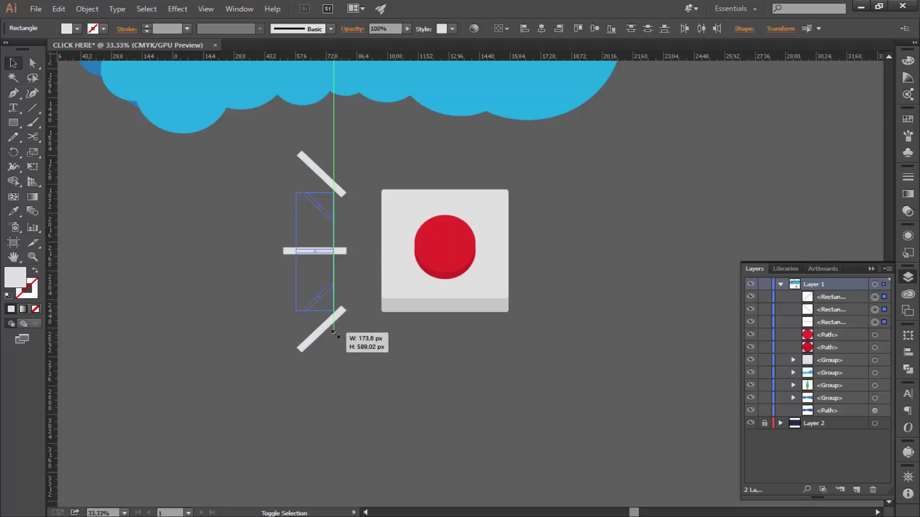
drag(315, 206, 347, 208)
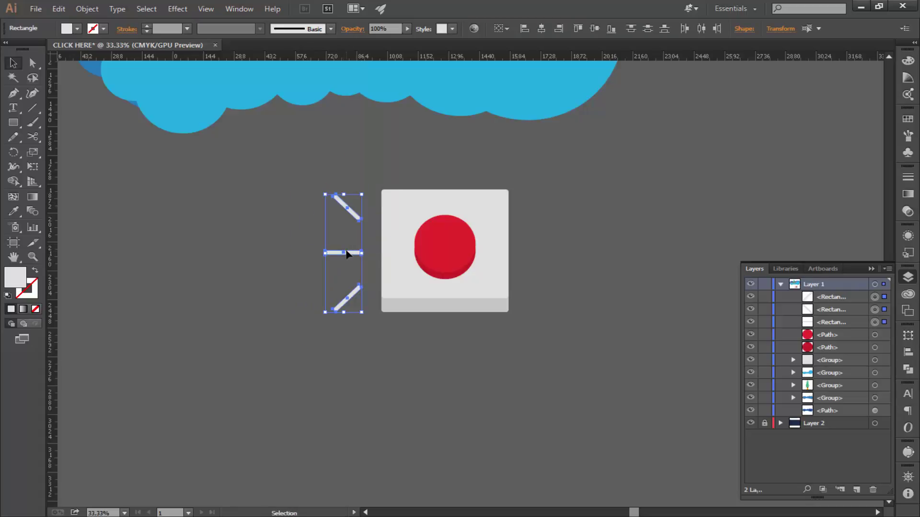
key(ctrl+c)
key(ctrl+f)
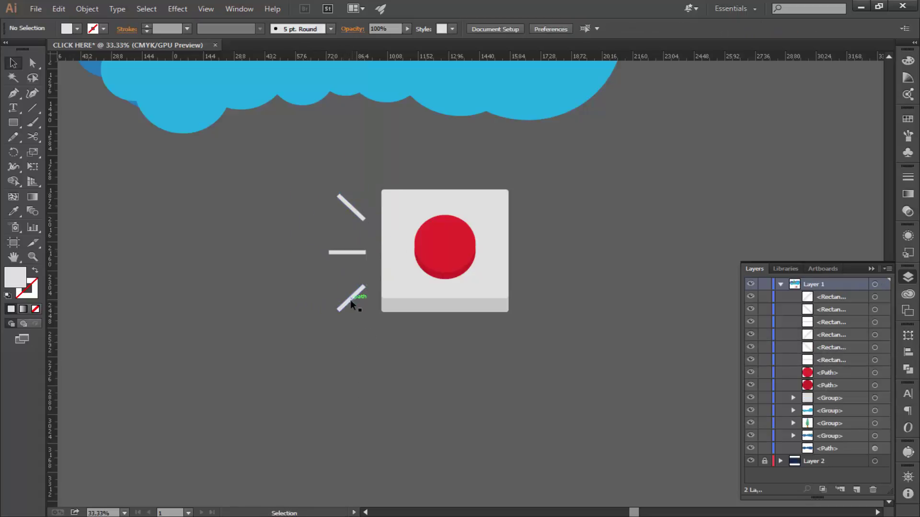
click(353, 298)
key(ctrl+z)
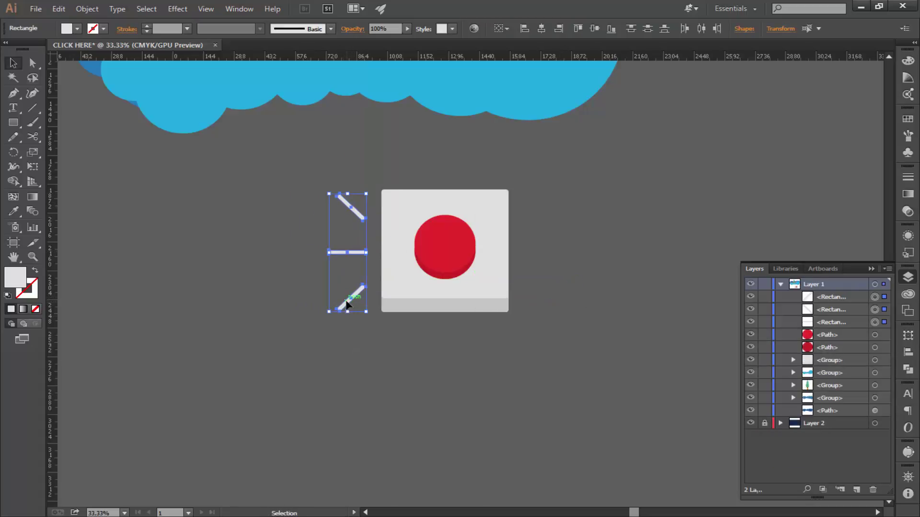
Group the left rays, then place a vertically reflected copy on the button's right
right_click(345, 306)
click(373, 355)
drag(345, 308, 572, 312)
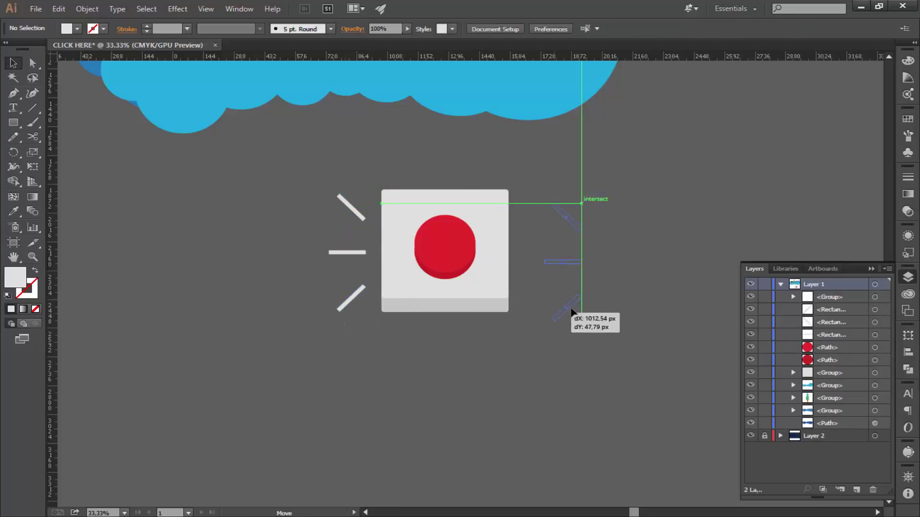
right_click(572, 303)
click(733, 431)
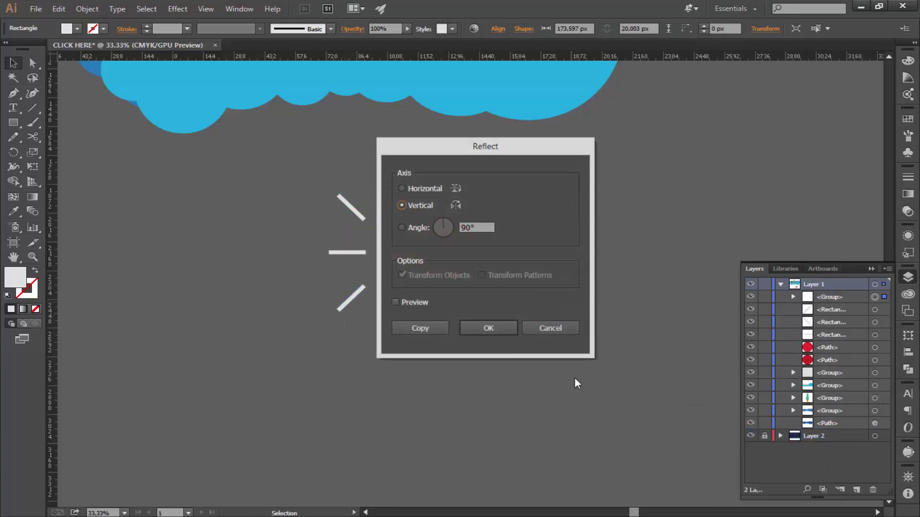
key(Return)
drag(558, 300, 553, 298)
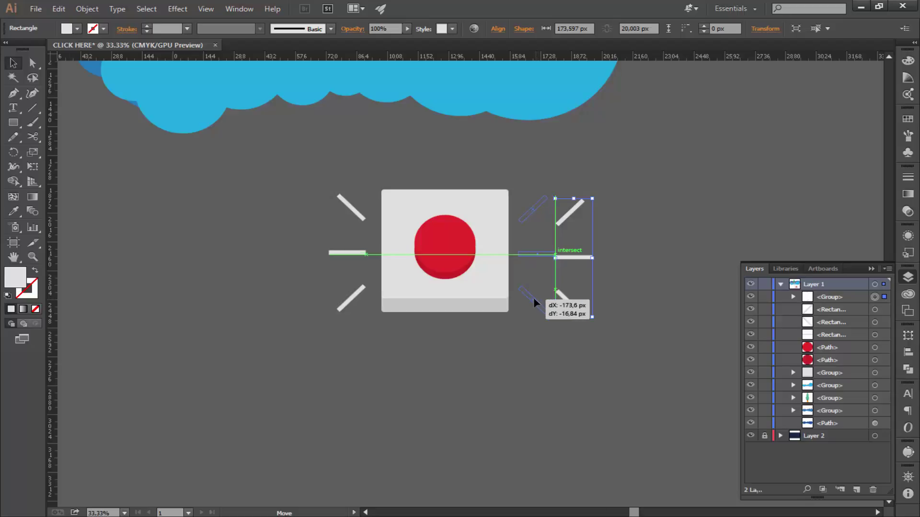
drag(539, 302, 532, 302)
Group the button and all rays into one icon and shift it up-left
click(568, 334)
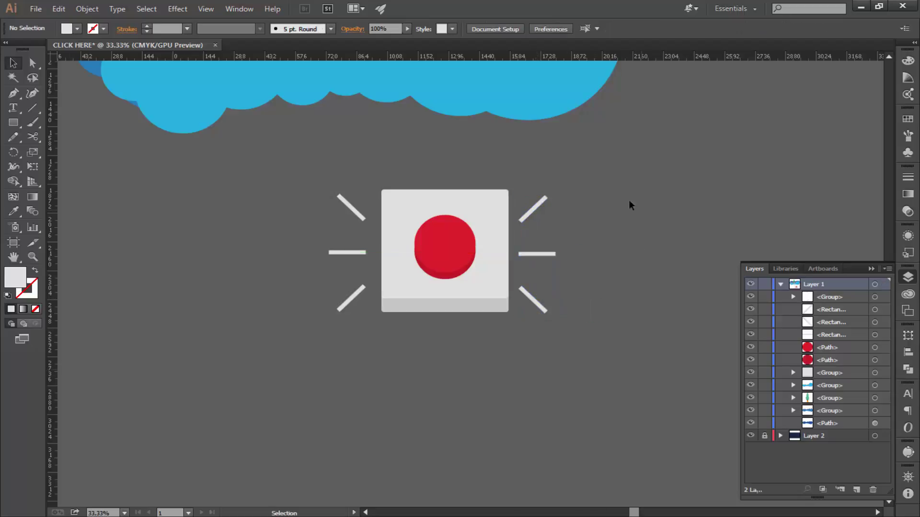
drag(569, 182, 335, 308)
right_click(435, 285)
click(472, 345)
click(413, 362)
drag(450, 297, 428, 284)
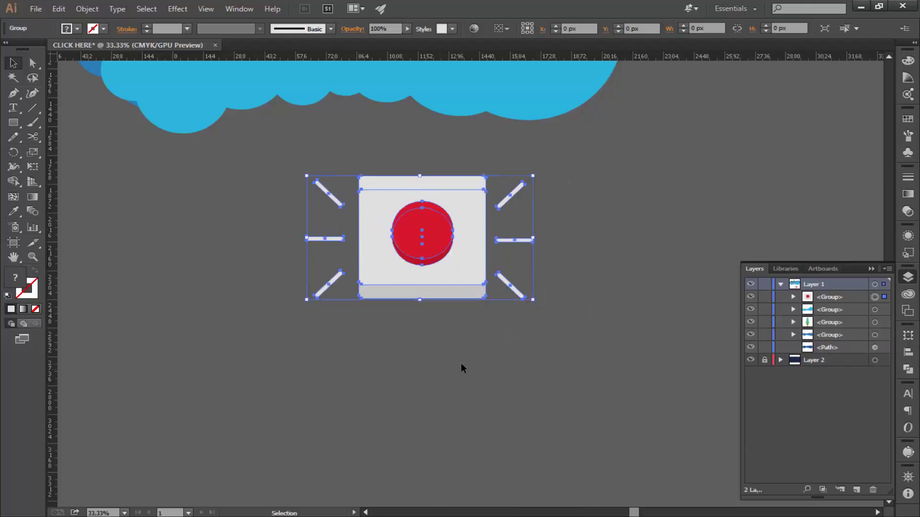
click(480, 383)
Add a 72 pt text object reading CLICK HERE
click(11, 111)
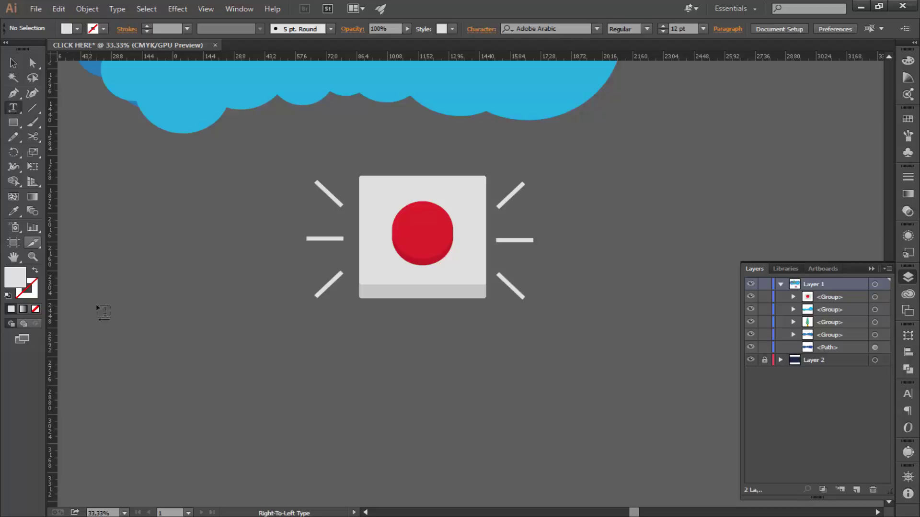
click(288, 373)
click(611, 29)
click(626, 243)
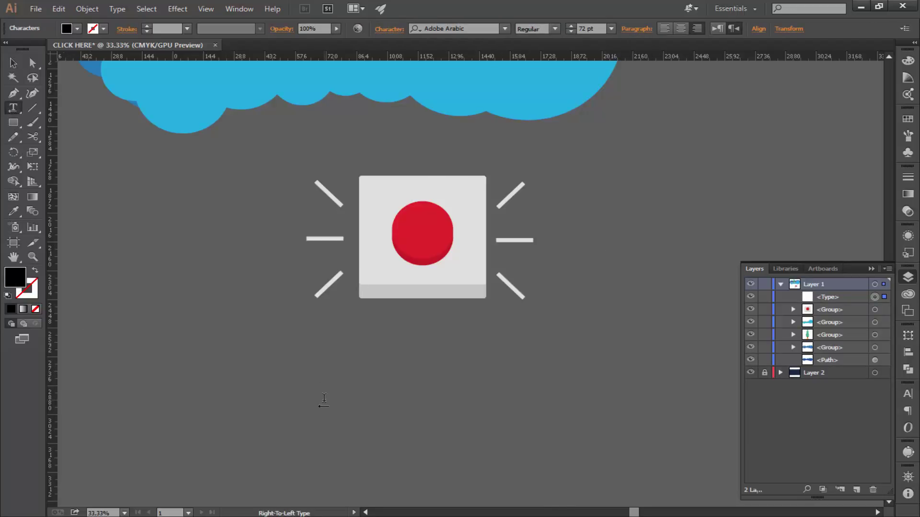
text(CLICK)
text( H)
text(ERE)
Make the CLICK HERE text white and enlarge it
drag(208, 367, 272, 366)
double_click(15, 277)
click(572, 193)
key(Escape)
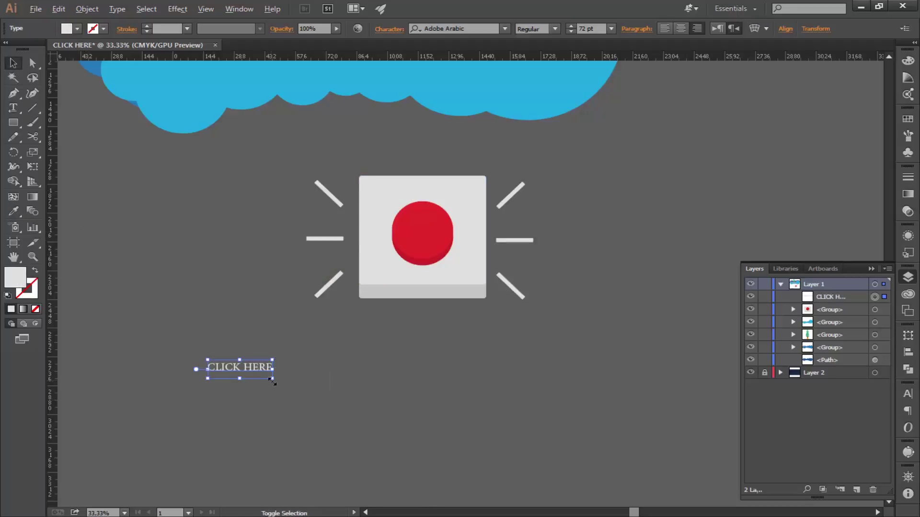
drag(273, 359, 308, 350)
Set CLICK HERE in the Banthers font, then resize and move it under the button
double_click(255, 365)
key(ctrl+a)
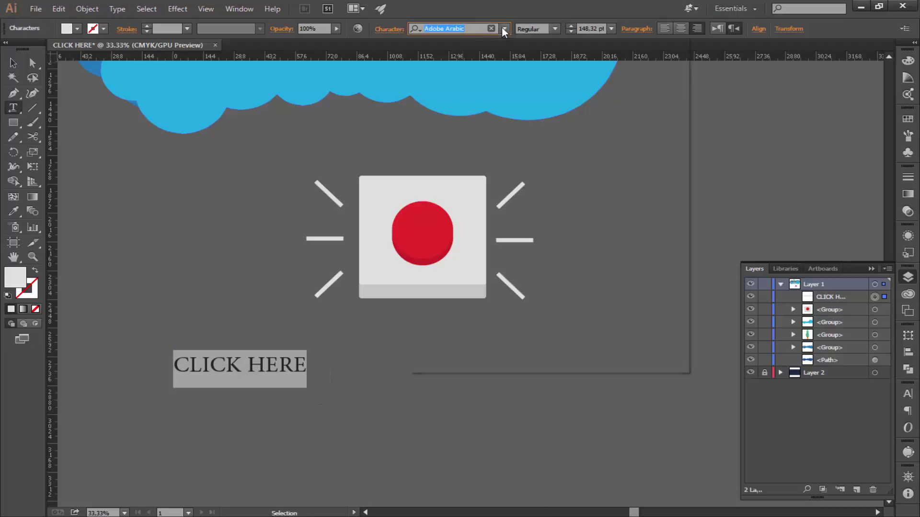
click(504, 29)
click(479, 84)
key(Down)
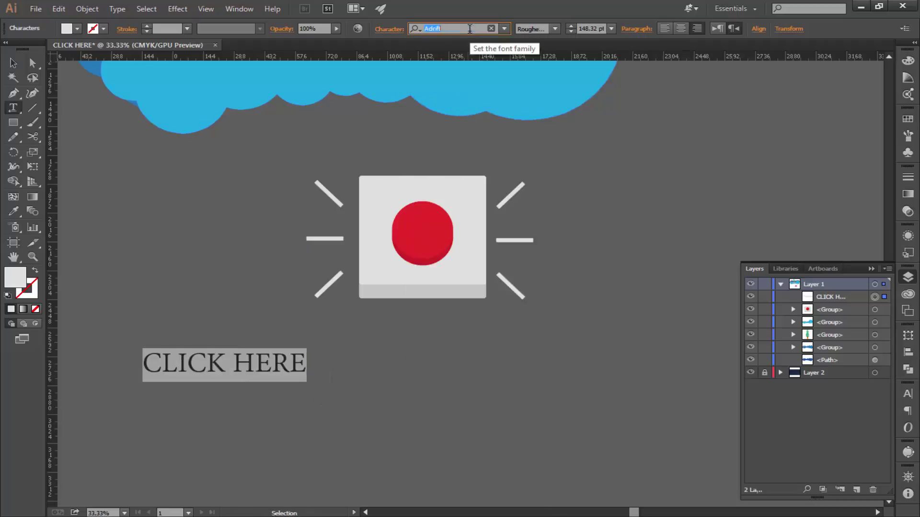
key(Down)
key(Down)
key(Down)
key(Down)
key(Down)
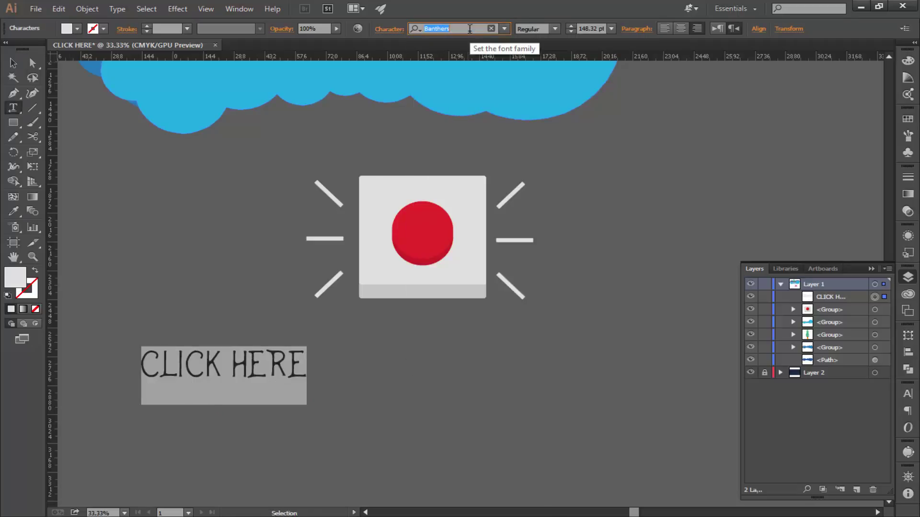
key(Down)
key(Down)
key(Down)
key(Down)
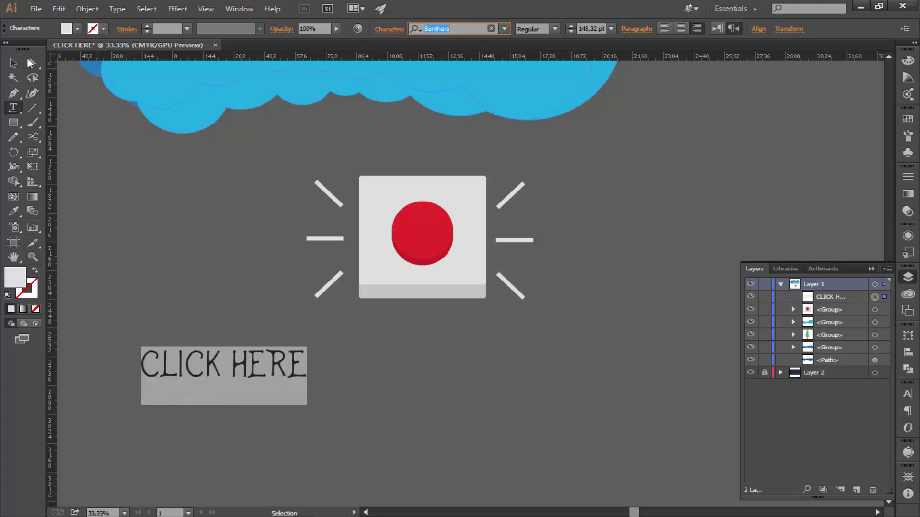
key(Escape)
mouse_move(307, 405)
mouse_down()
mouse_move(273, 404)
mouse_move(457, 339)
mouse_up()
Centre CLICK HERE horizontally under the icon and group the two together
key(ctrl+a)
right_click(387, 215)
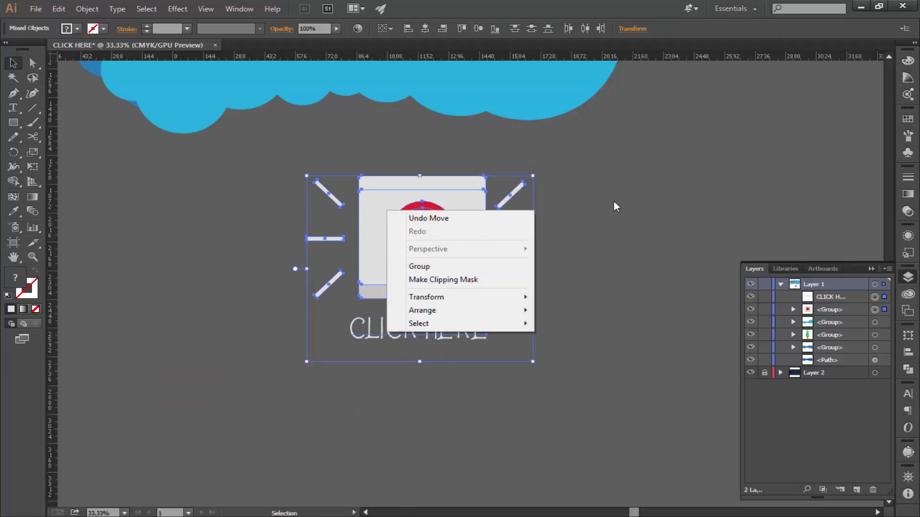
click(542, 371)
key(ctrl+a)
click(425, 29)
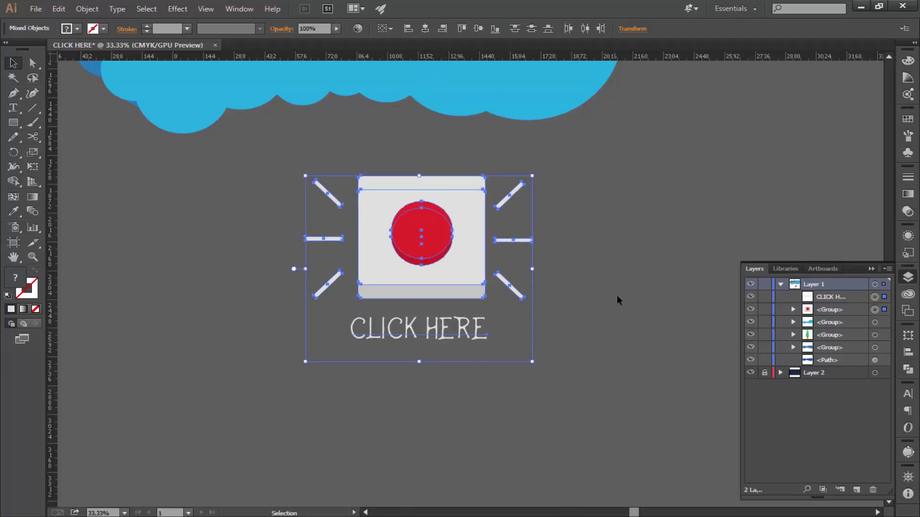
drag(616, 302, 365, 220)
right_click(431, 282)
click(431, 289)
Shrink the button group and move it to the top of the sky
click(473, 324)
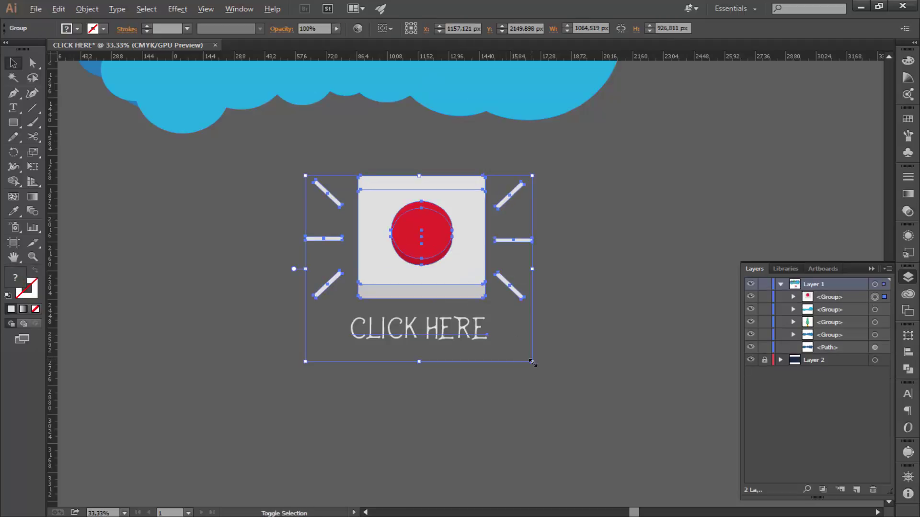
drag(535, 364, 524, 361)
click(524, 362)
key(ctrl+minus)
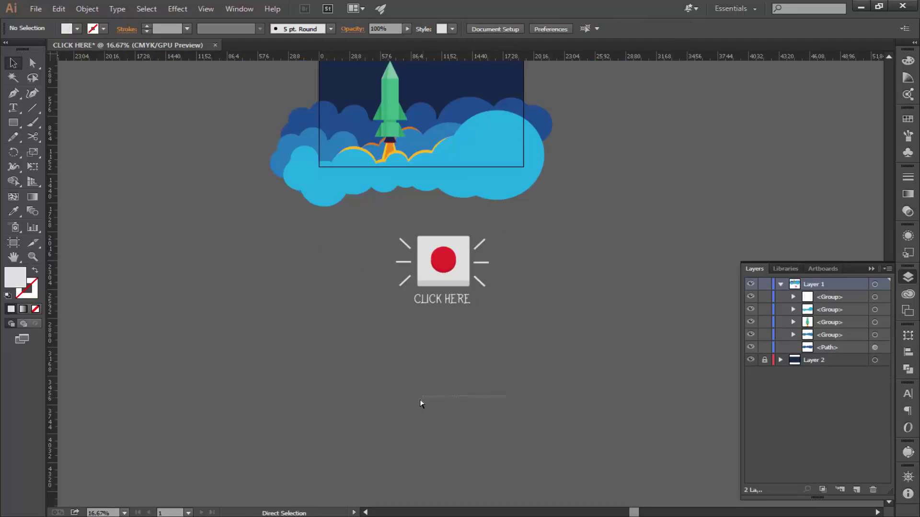
key(ctrl+plus)
key(ctrl+plus)
key(ctrl+minus)
key(ctrl+minus)
key(ctrl+minus)
drag(455, 252, 466, 119)
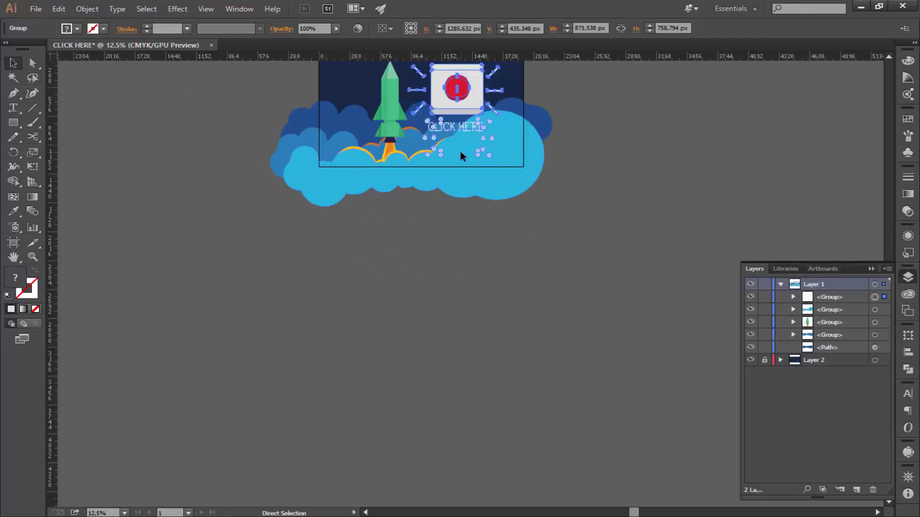
Shrink the button group to about half size and position it beside the rocket
key(ctrl+plus)
key(ctrl+plus)
key(ctrl+plus)
scroll(421, 351, up, 6)
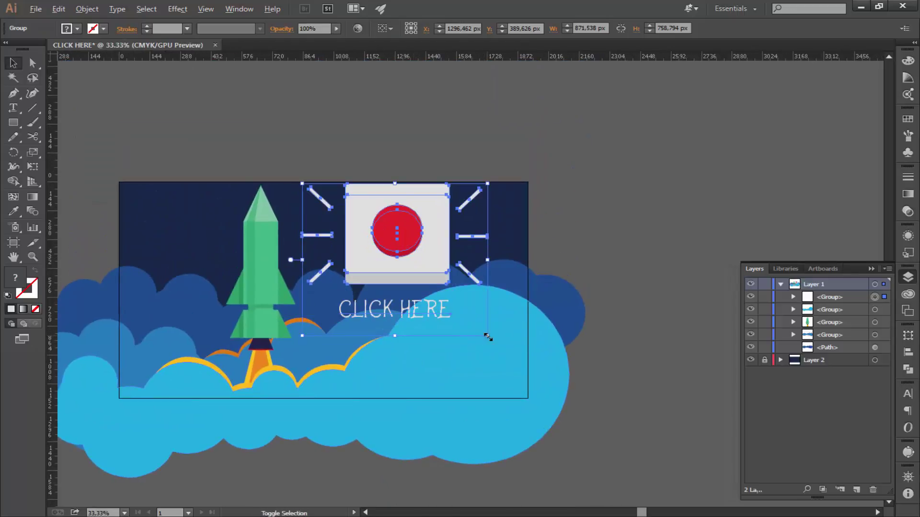
mouse_move(488, 336)
mouse_down()
mouse_move(445, 303)
mouse_move(418, 250)
mouse_move(368, 225)
mouse_move(467, 246)
mouse_up()
click(566, 238)
click(581, 232)
click(647, 250)
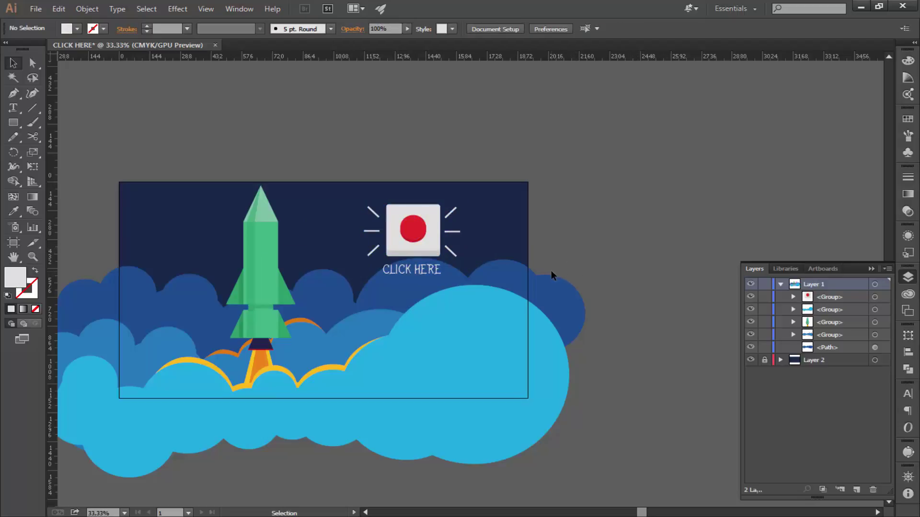
Unlock the background layer and apply a gradient fill to the sky rectangle
drag(390, 335, 468, 287)
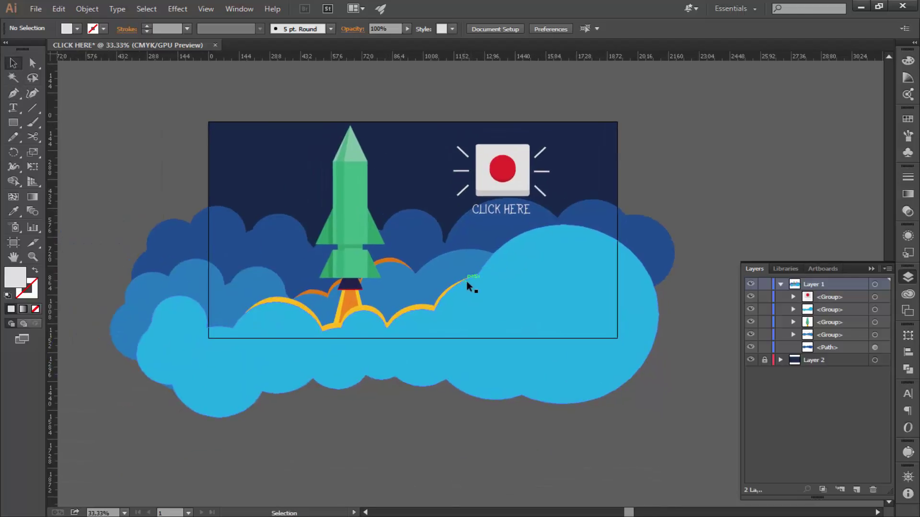
click(763, 362)
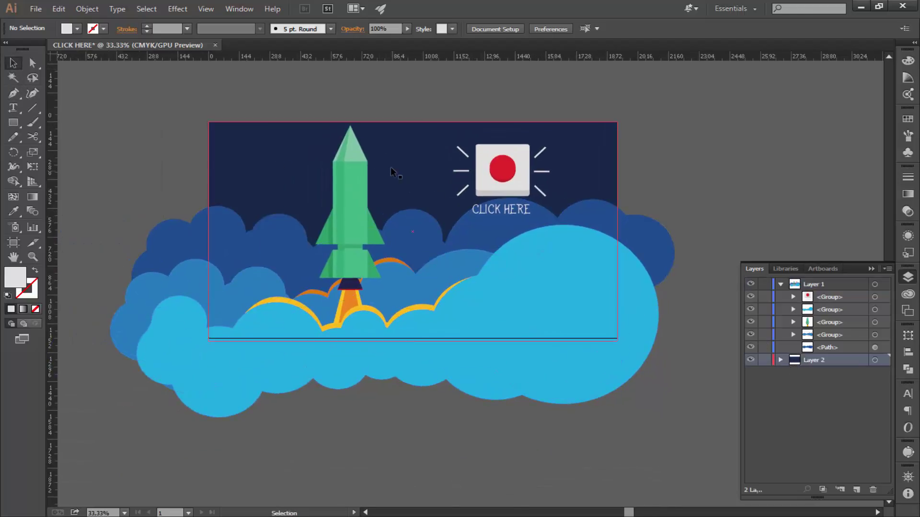
click(390, 231)
click(23, 309)
Set both gradient stops to navy RGB shades, dark on the left, brighter on the right
double_click(755, 262)
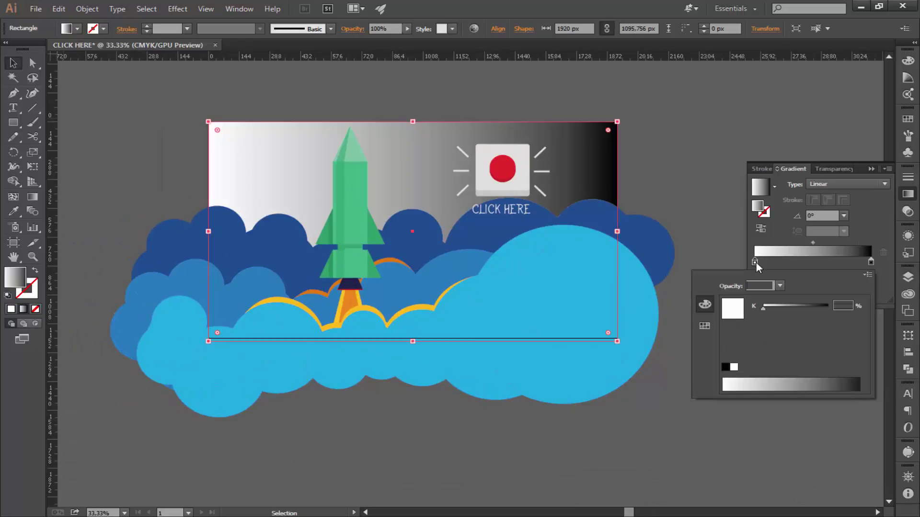
click(867, 274)
click(786, 290)
click(819, 387)
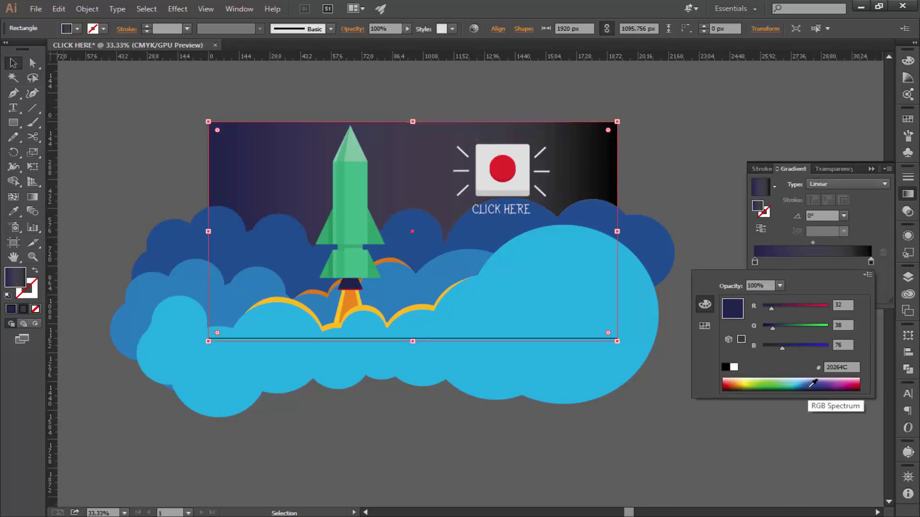
double_click(871, 262)
click(868, 274)
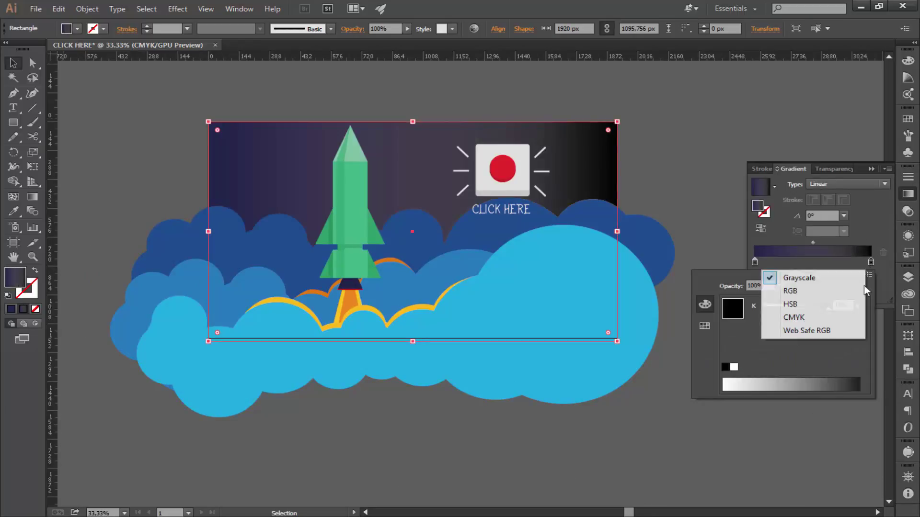
click(766, 291)
click(820, 385)
drag(820, 385, 811, 383)
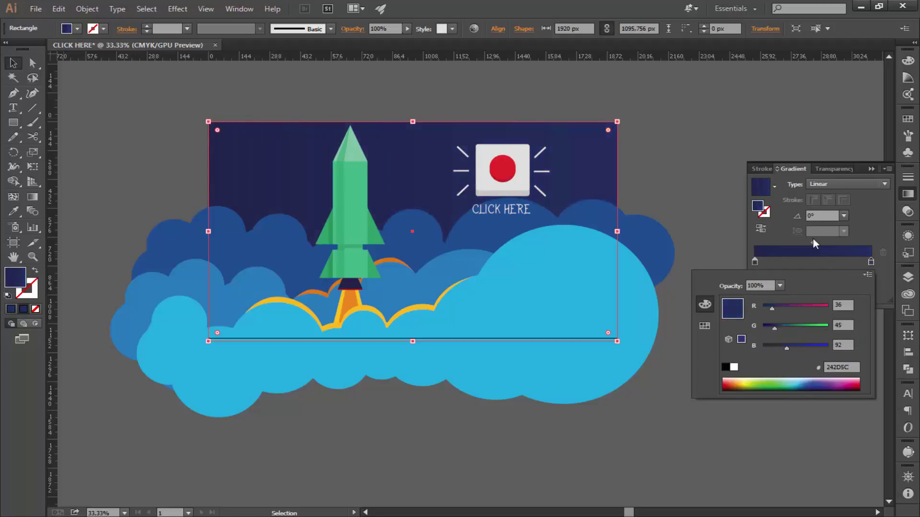
Set the gradient angle to -90° and move the left stop to about 20%
click(844, 215)
click(858, 409)
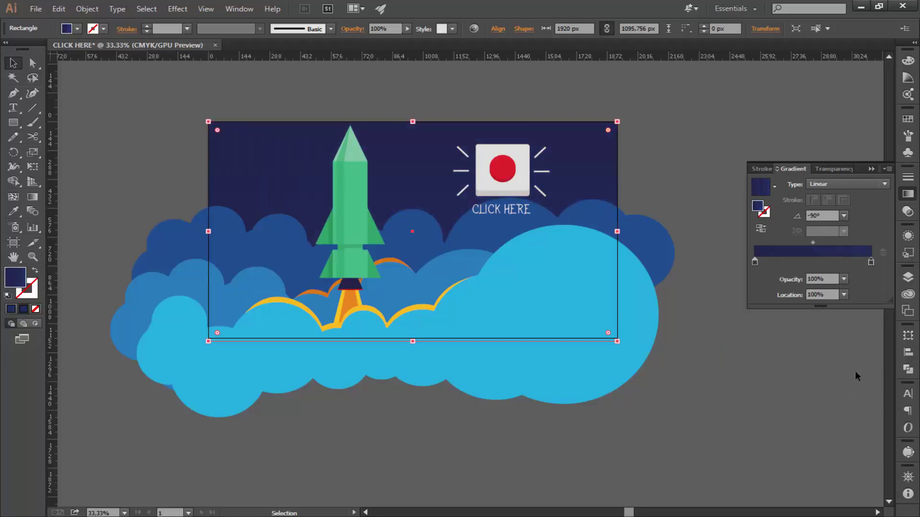
click(754, 263)
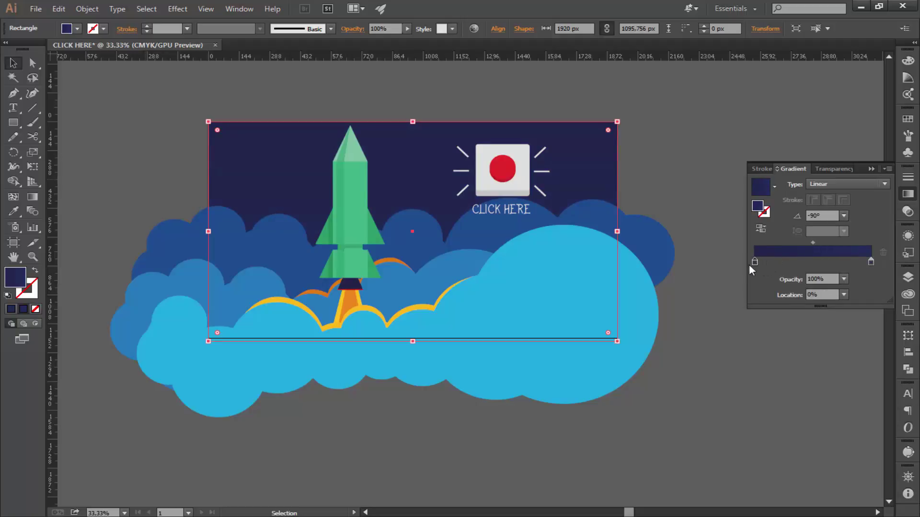
drag(871, 262, 839, 263)
click(756, 263)
drag(756, 262, 779, 263)
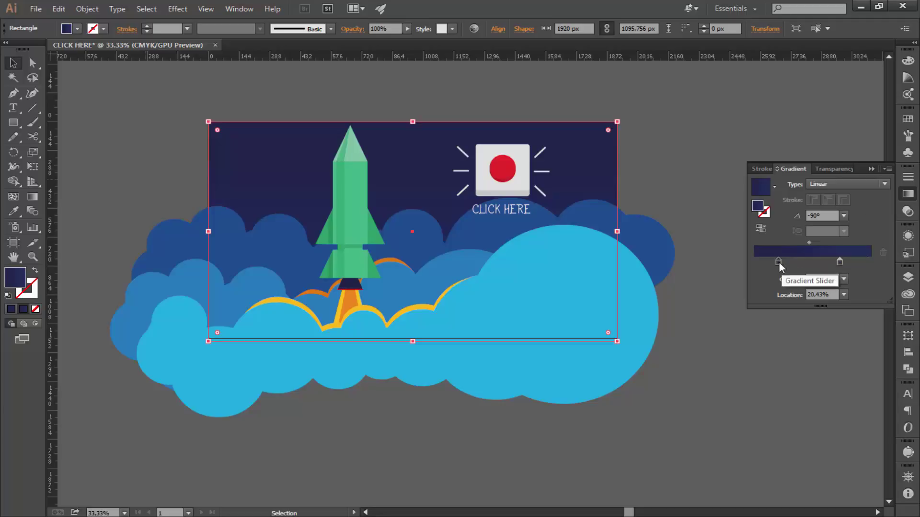
Darken the left stop's navy and reposition the stops, left at about 35%
double_click(778, 262)
drag(813, 383, 815, 382)
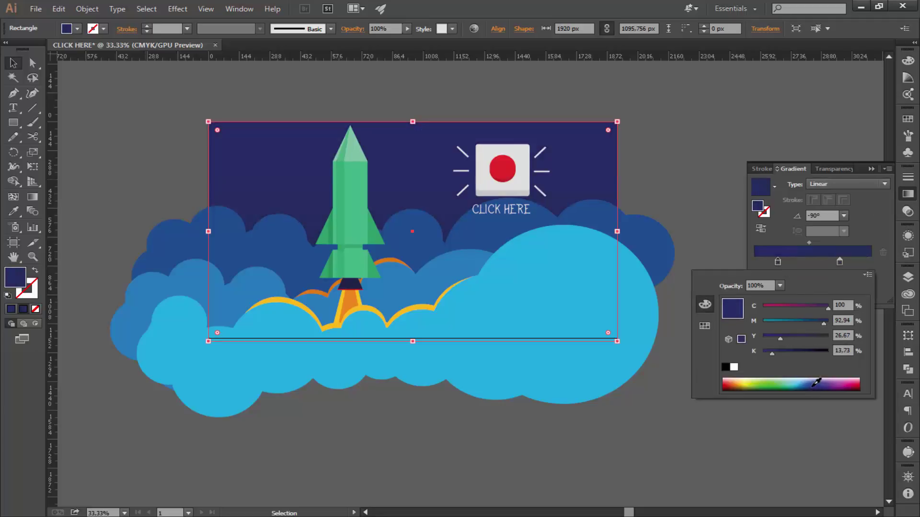
click(815, 381)
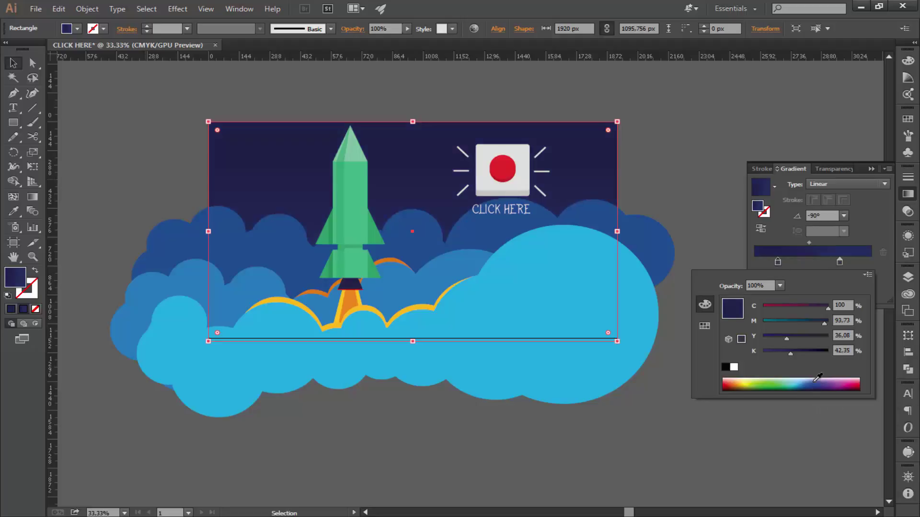
drag(839, 261, 860, 262)
mouse_move(777, 261)
mouse_down()
mouse_move(811, 261)
mouse_move(797, 261)
mouse_up()
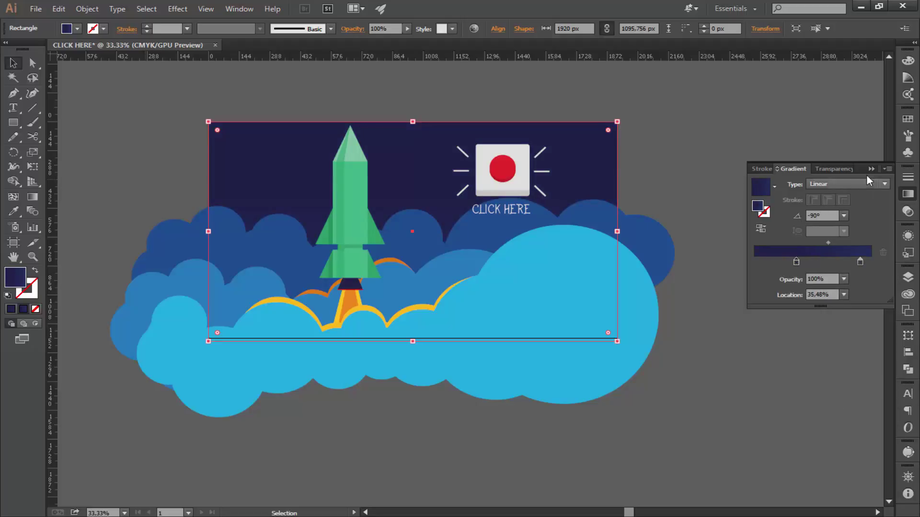
click(695, 335)
click(908, 277)
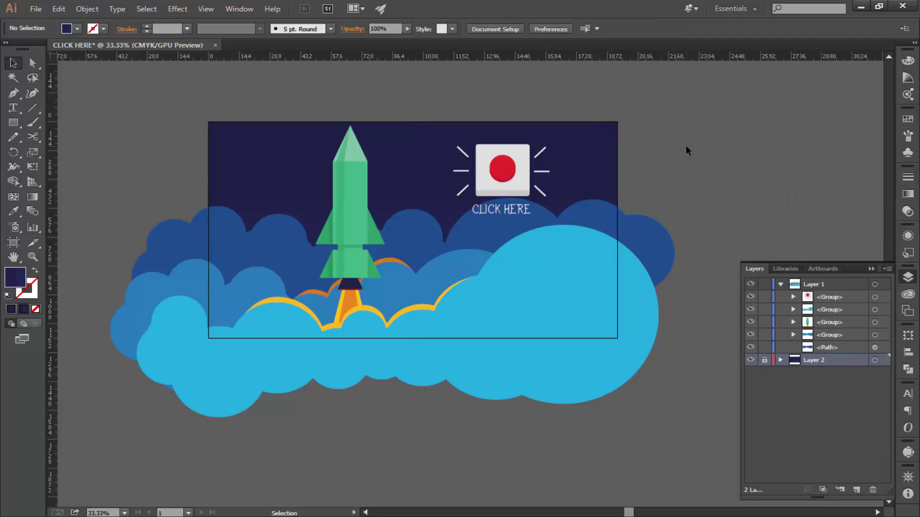
Fit the artboard in the window and ungroup the button from its CLICK HERE label
key(ctrl+minus)
key(ctrl+minus)
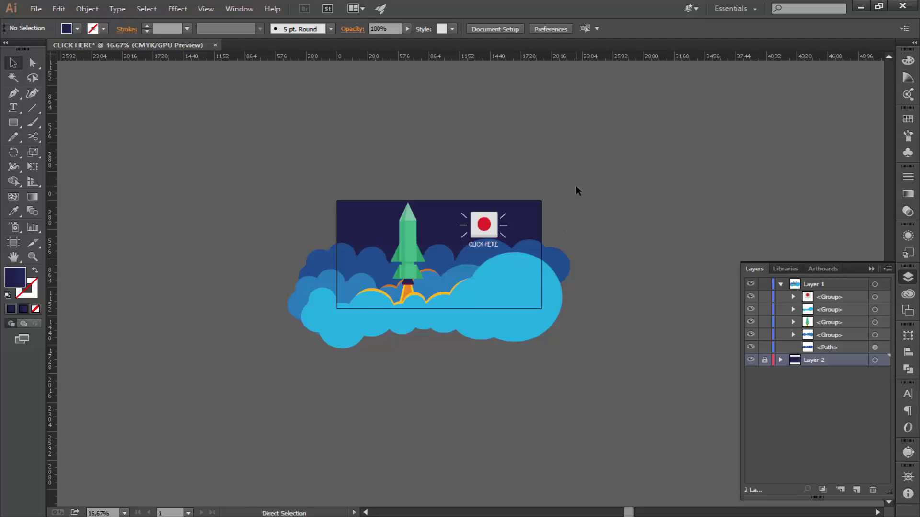
key(ctrl+0)
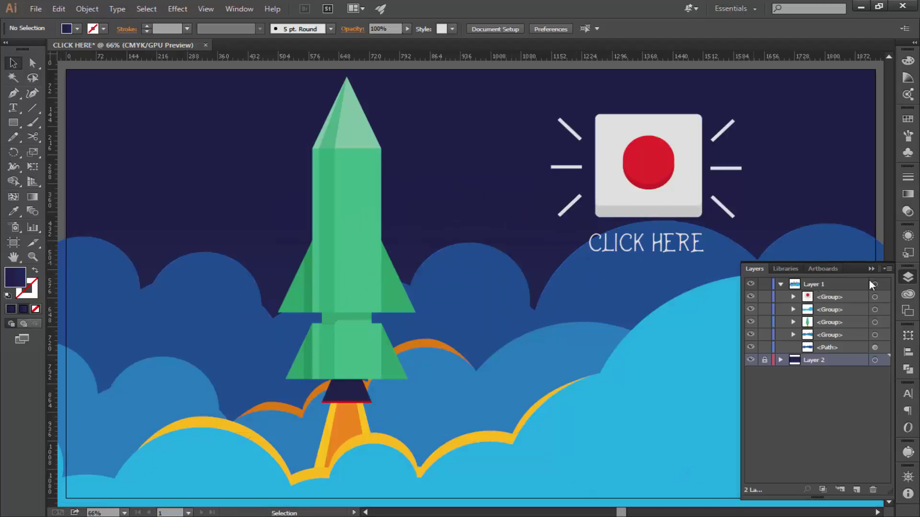
click(870, 269)
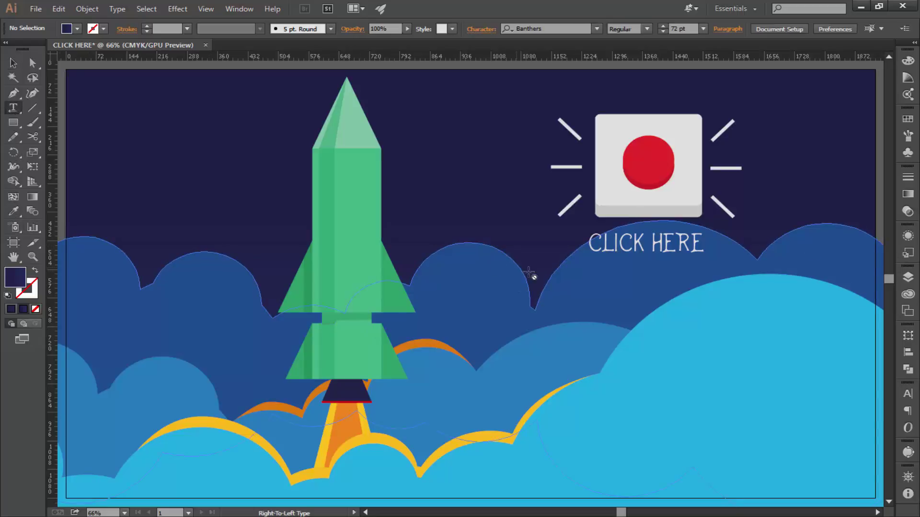
right_click(605, 251)
click(639, 316)
Duplicate CLICK HERE just below itself and retype the copy as TO SUBSCRIBE
key(ctrl+shift+a)
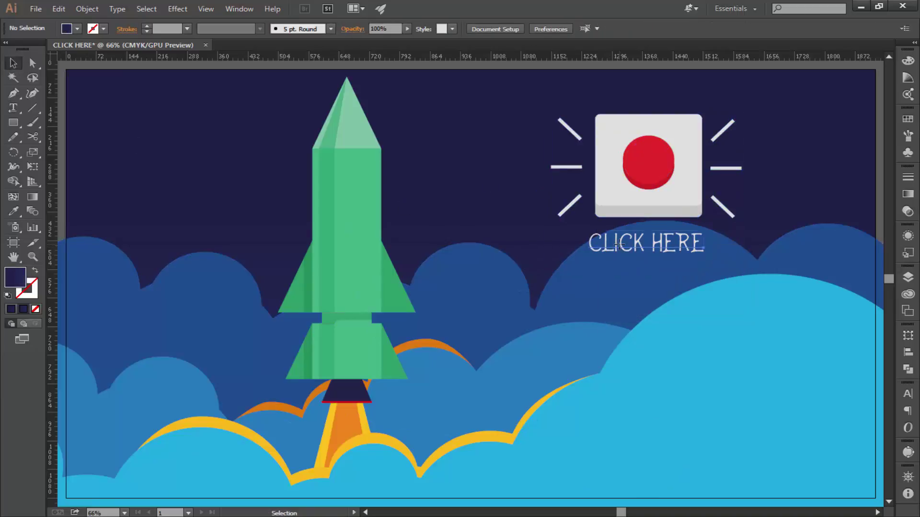
click(618, 247)
drag(618, 247, 618, 285)
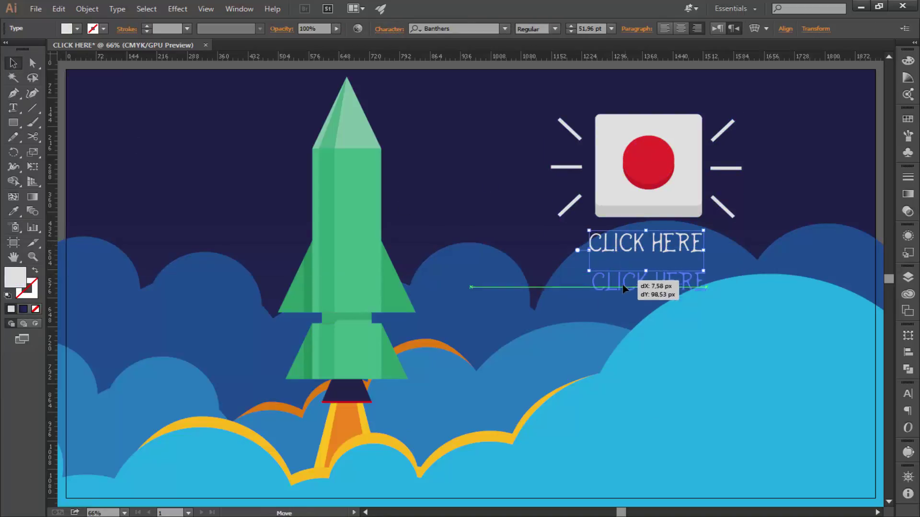
double_click(621, 285)
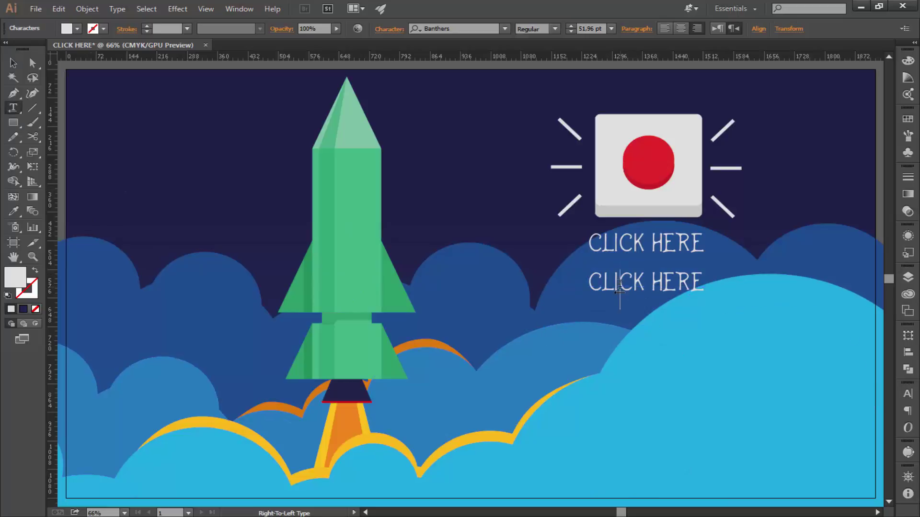
key(ctrl+a)
text(فخ)
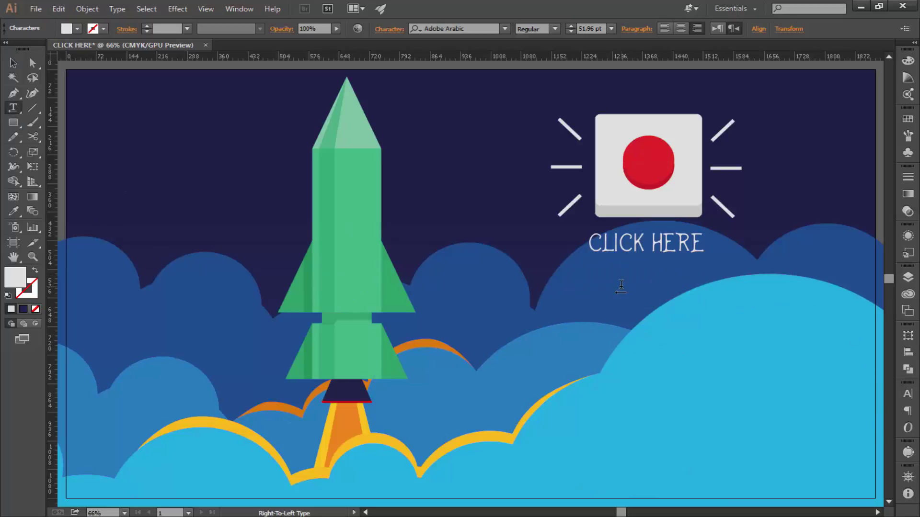
text(TO)
text( SUBSC)
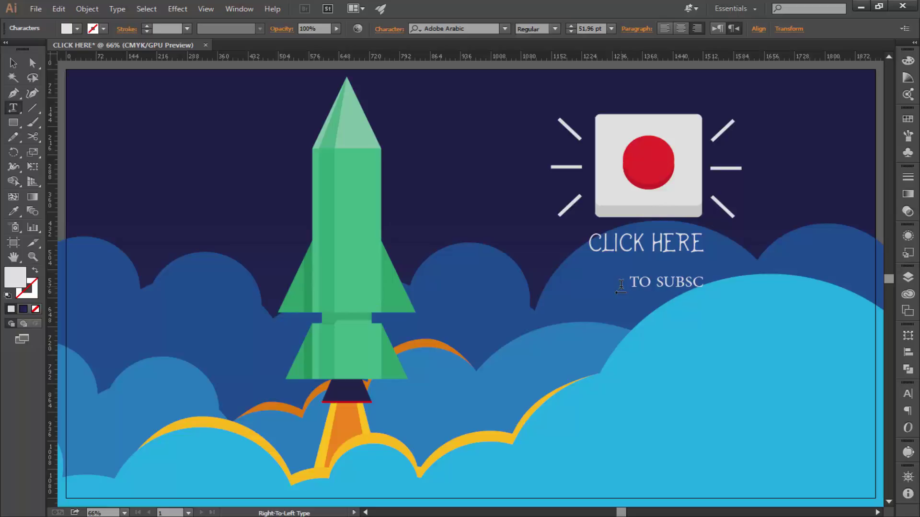
text(RIBE)
Apply the Banthers font to TO SUBSCRIBE and centre it beneath CLICK HERE
key(ctrl+a)
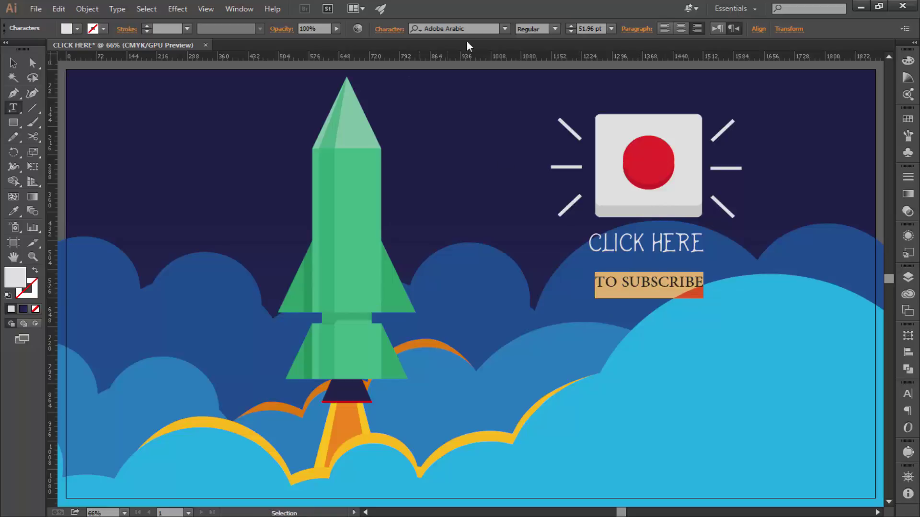
click(505, 29)
click(525, 148)
click(452, 29)
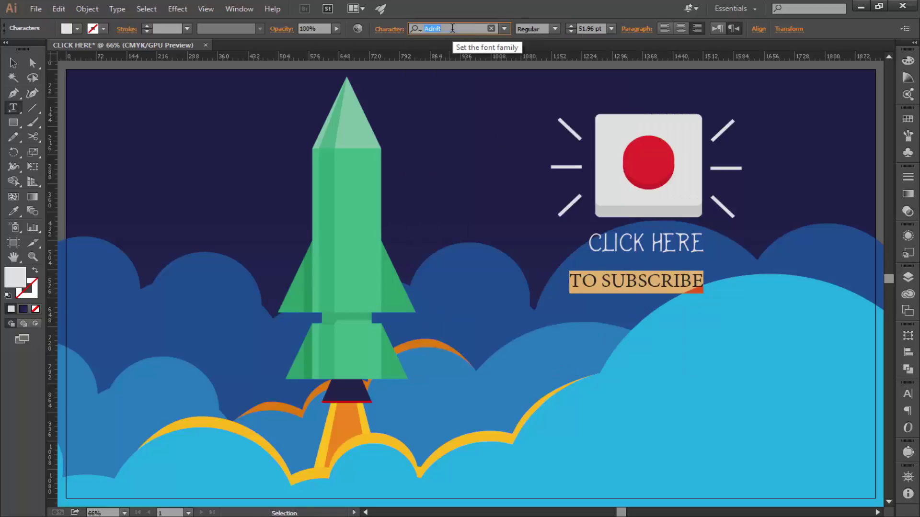
text(Au)
key(Down)
key(Down)
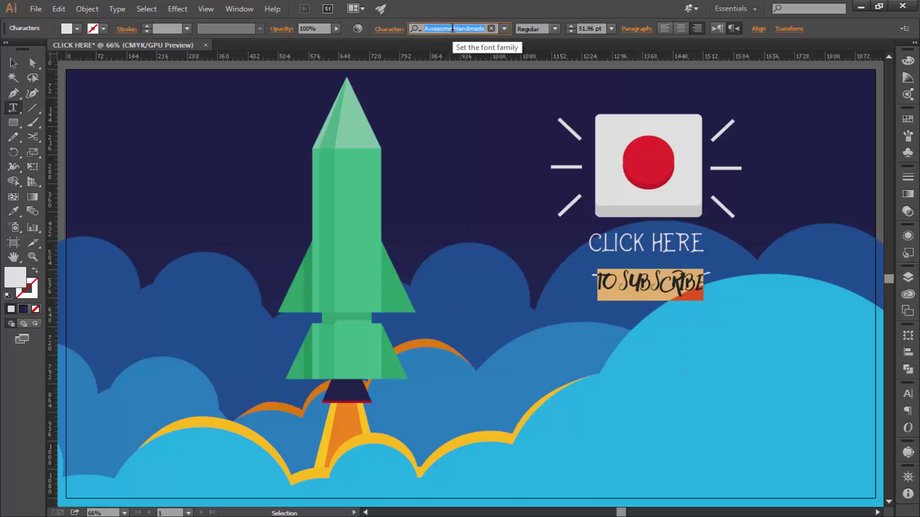
key(Down)
key(Down)
key(Down)
key(Down)
key(Down)
key(Down)
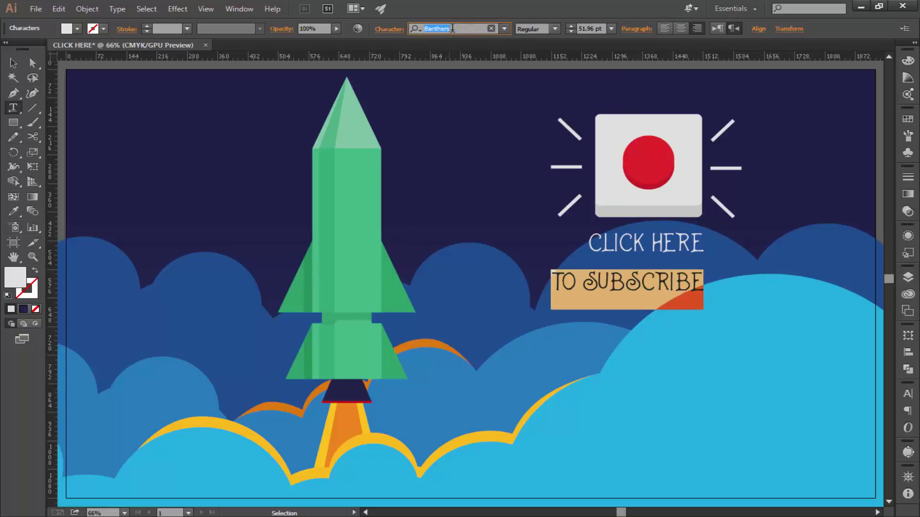
key(Escape)
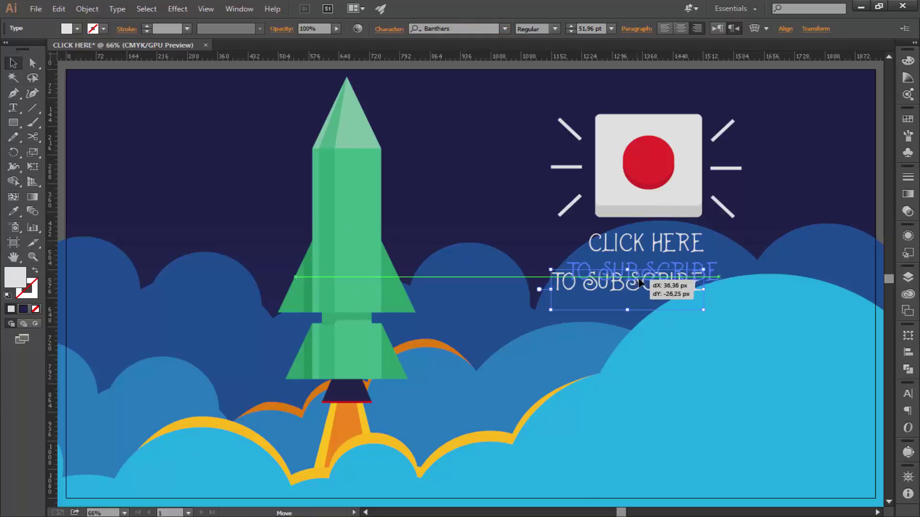
mouse_move(703, 288)
mouse_down()
mouse_move(724, 287)
mouse_move(670, 287)
mouse_up()
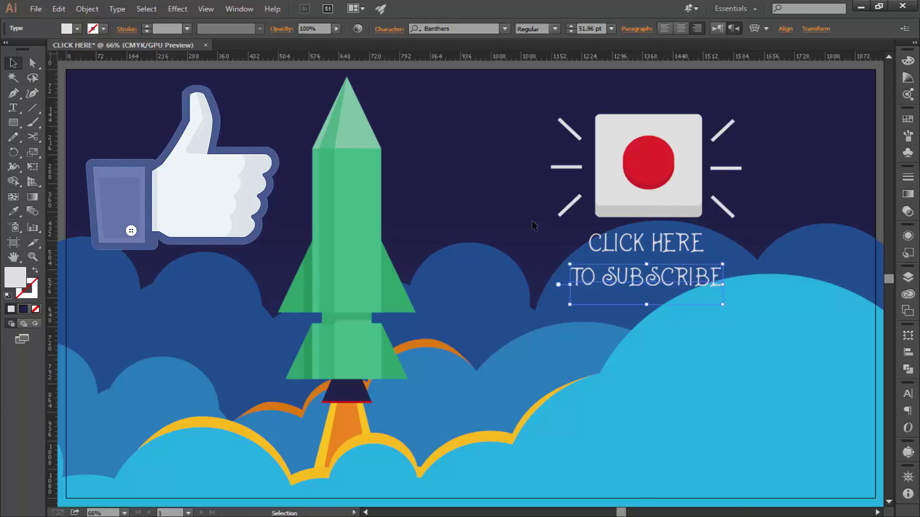
click(529, 223)
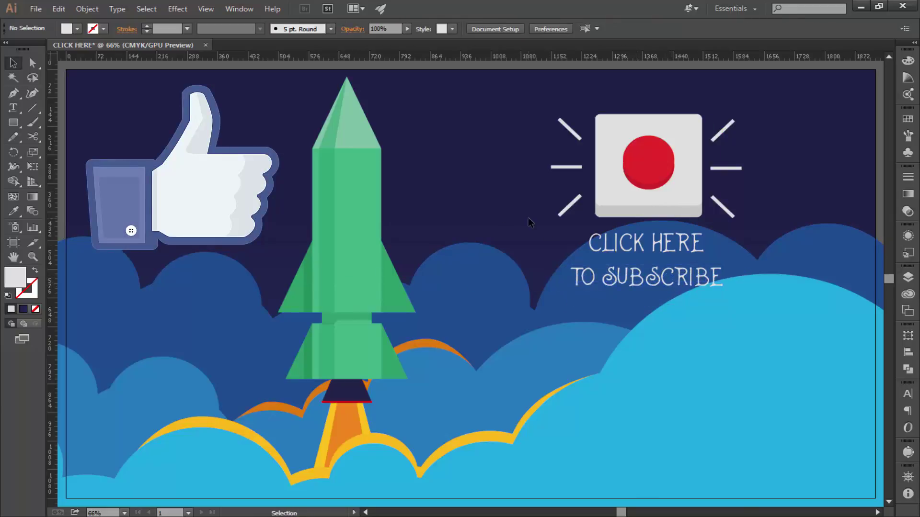